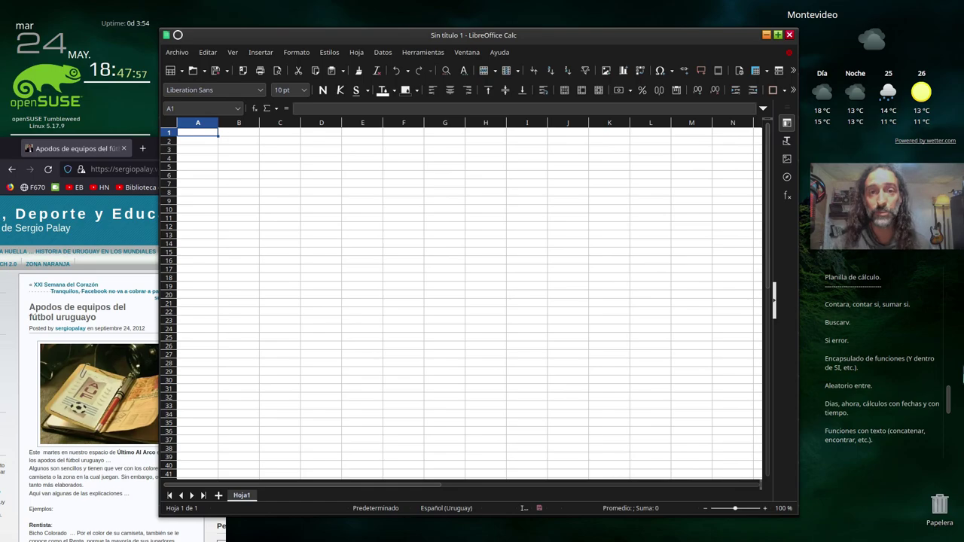
- Check the team nicknames blog in the browser, then return to the spreadsheet
{"action": "left_click", "coordinate": [149, 169]}
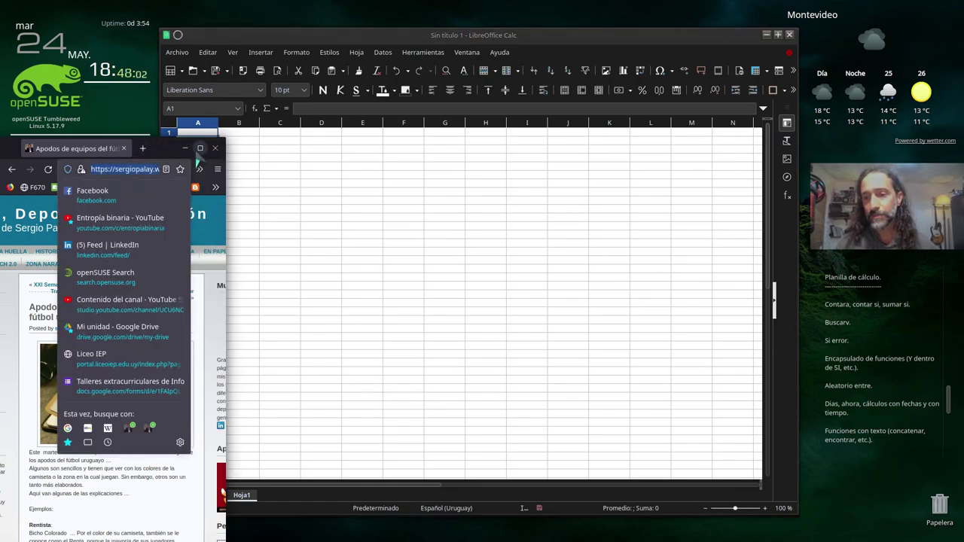
{"action": "left_click", "coordinate": [200, 148]}
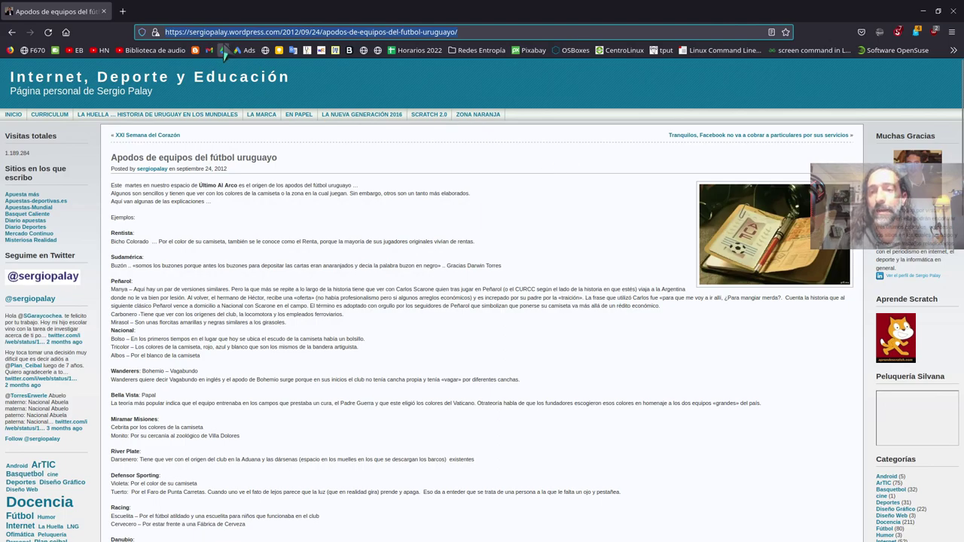
{"action": "left_click", "coordinate": [938, 10]}
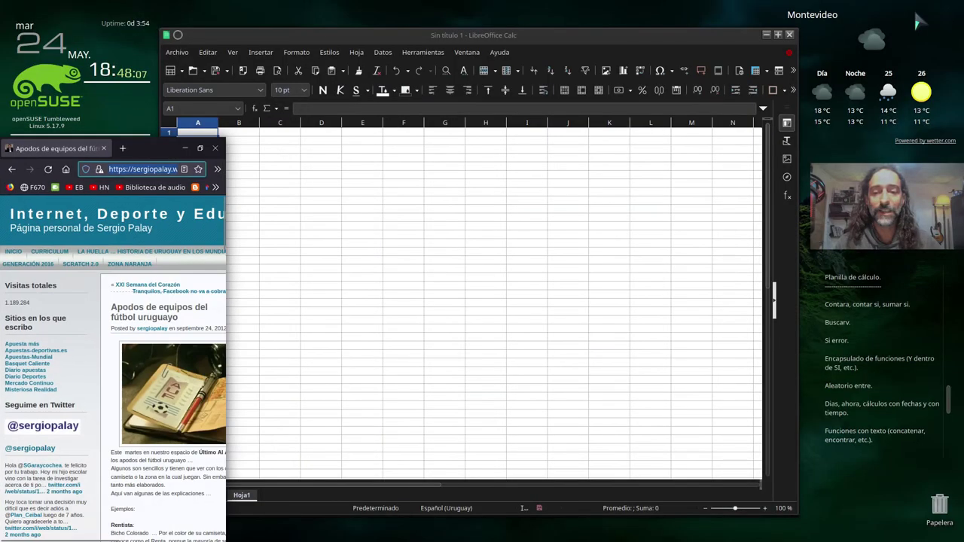
{"action": "left_click", "coordinate": [424, 42]}
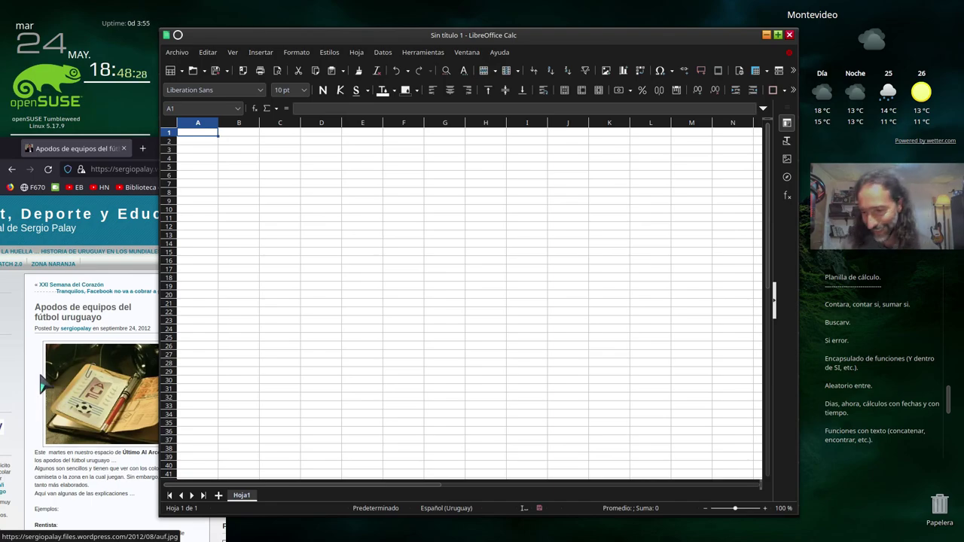
{"action": "scroll", "coordinate": [50, 400], "scroll_direction": "down", "scroll_amount": 3}
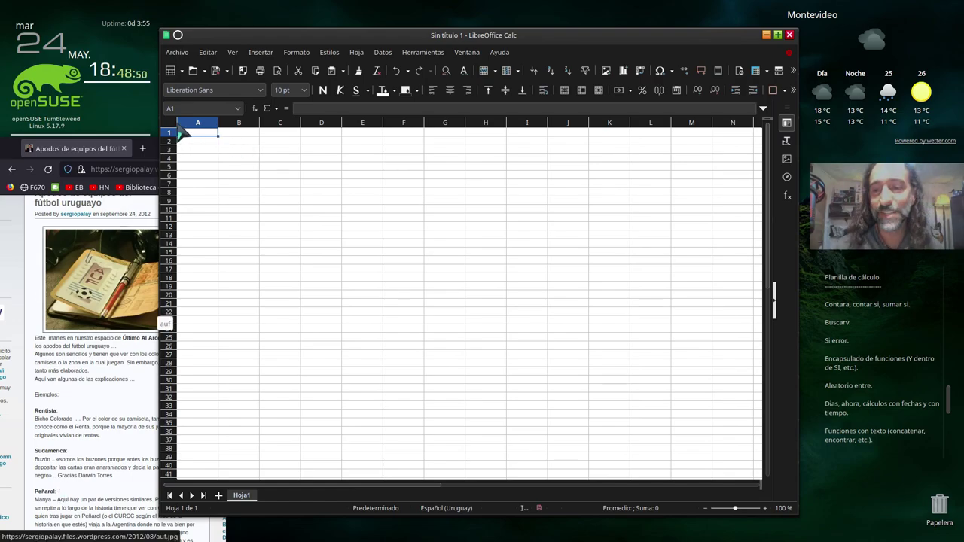
- Set the font size of the entire sheet to 14 pt
{"action": "left_click", "coordinate": [172, 125]}
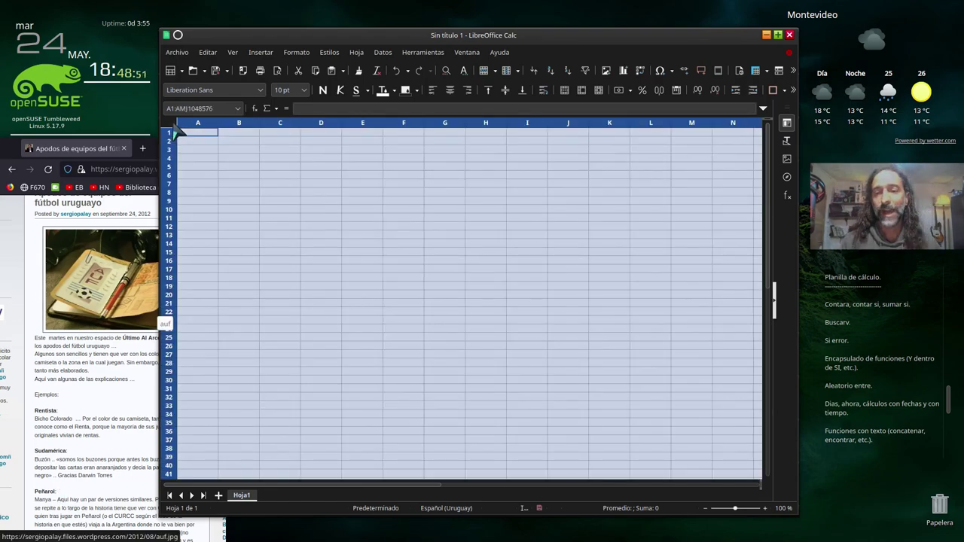
{"action": "left_click", "coordinate": [305, 90]}
{"action": "left_click", "coordinate": [283, 148]}
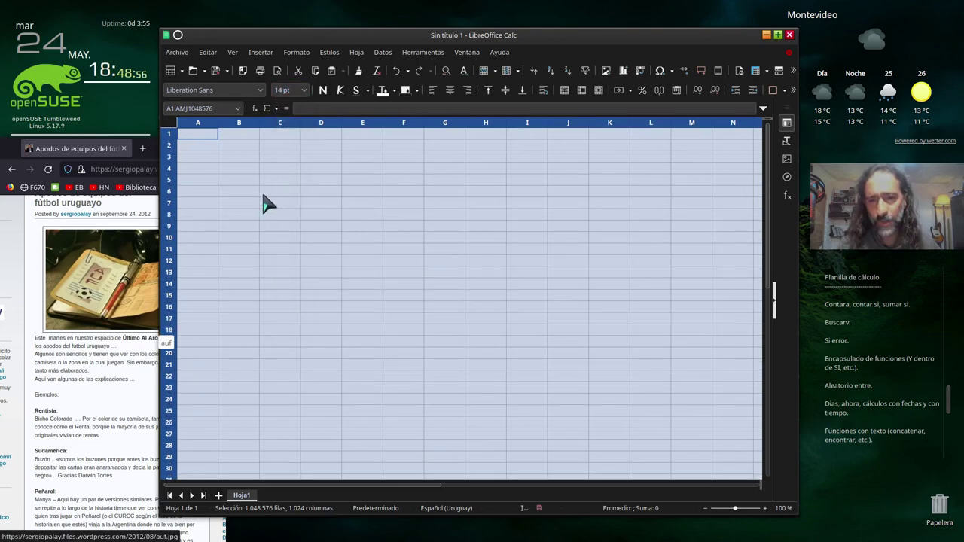
- Enter 'Escribe en la celda verde el nombre de tu equipo de fútbol uruguayo favorito.' in B2
{"action": "left_click", "coordinate": [245, 149]}
{"action": "type", "text": "Escribe"}
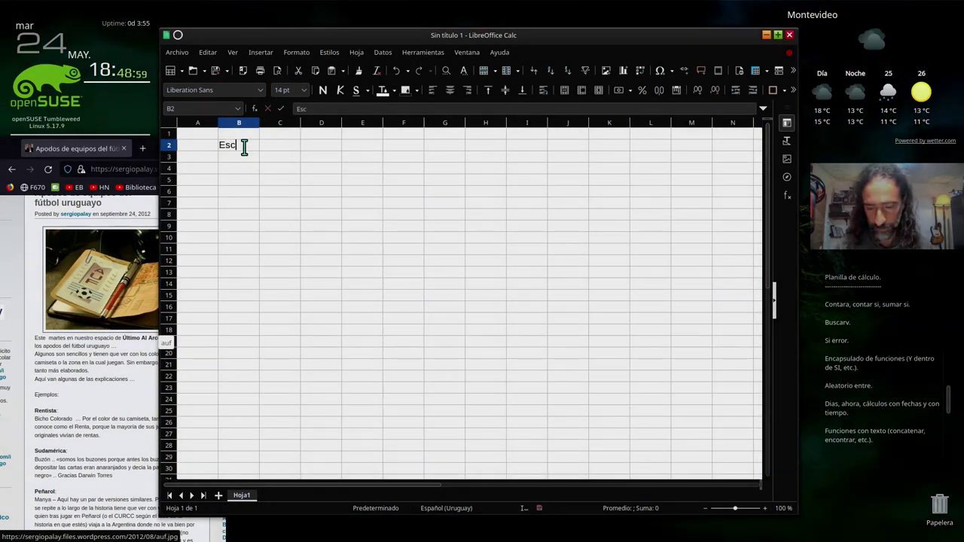
{"action": "type", "text": " en la c"}
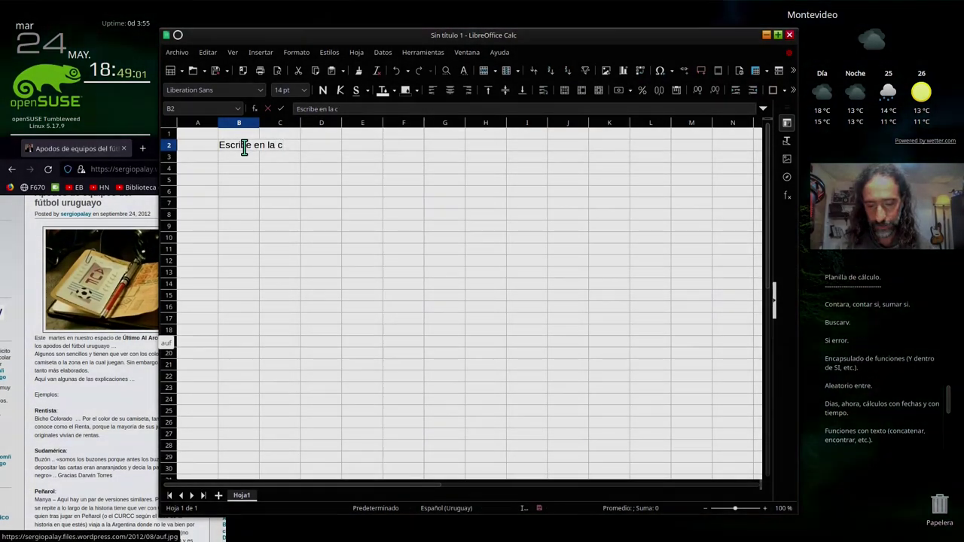
{"action": "type", "text": "elda verde"}
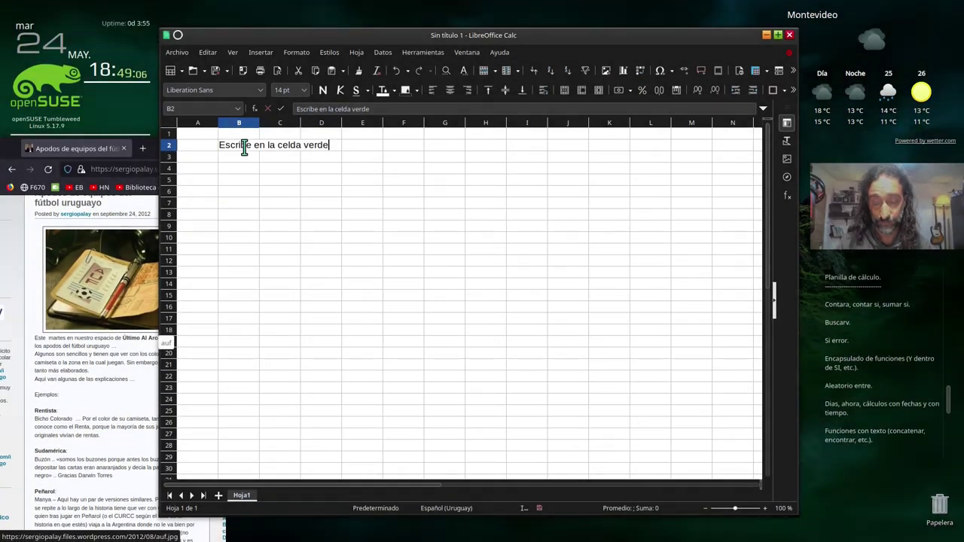
{"action": "type", "text": " el nombre d"}
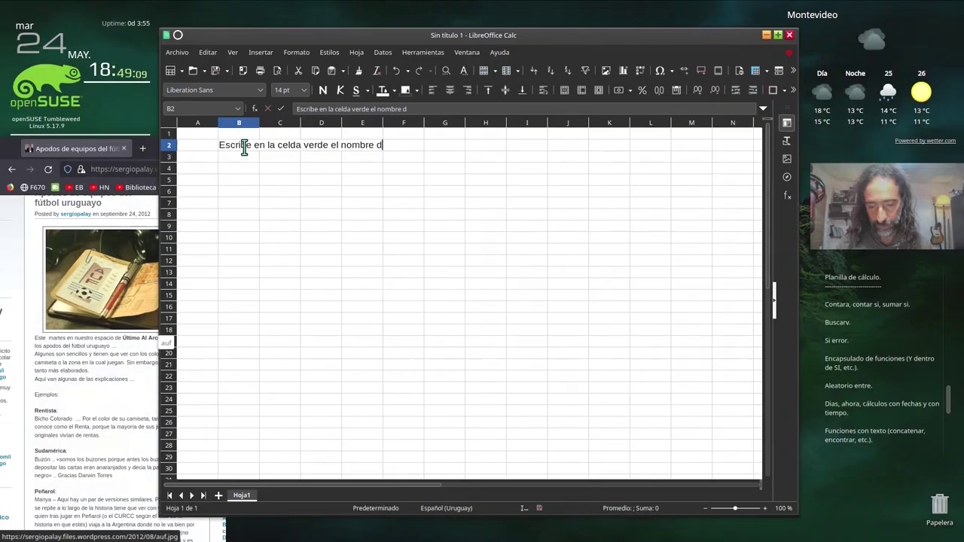
{"action": "type", "text": "e tu equipo d"}
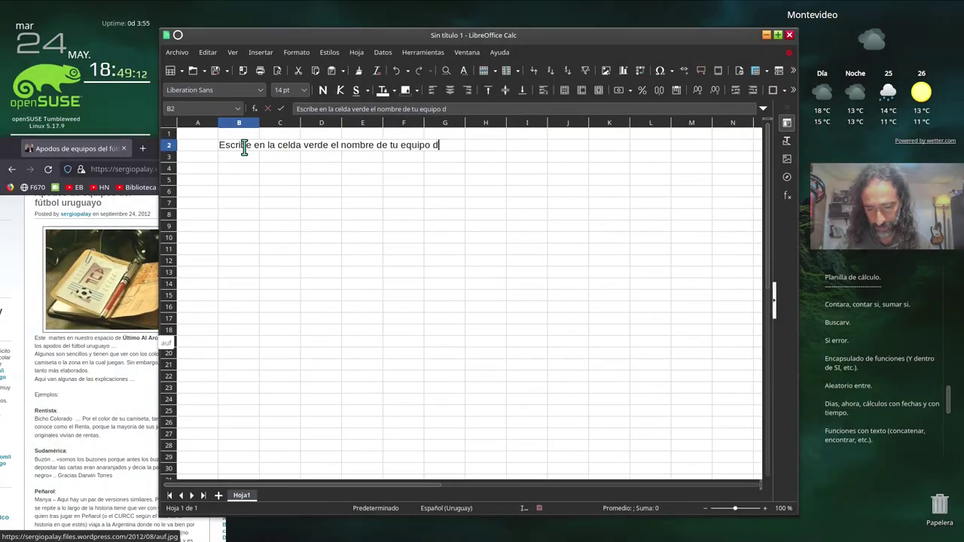
{"action": "type", "text": "e fútbol uru"}
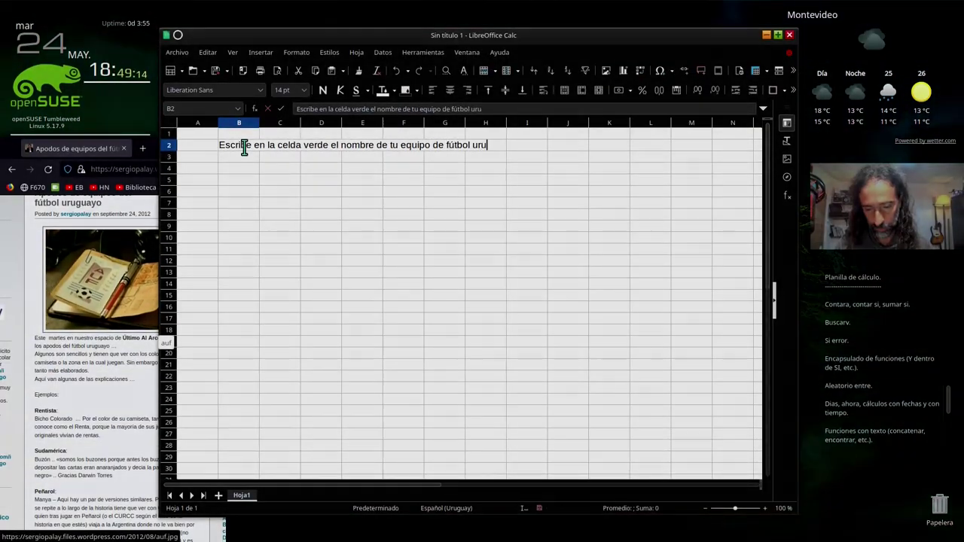
{"action": "type", "text": "guayo favorit"}
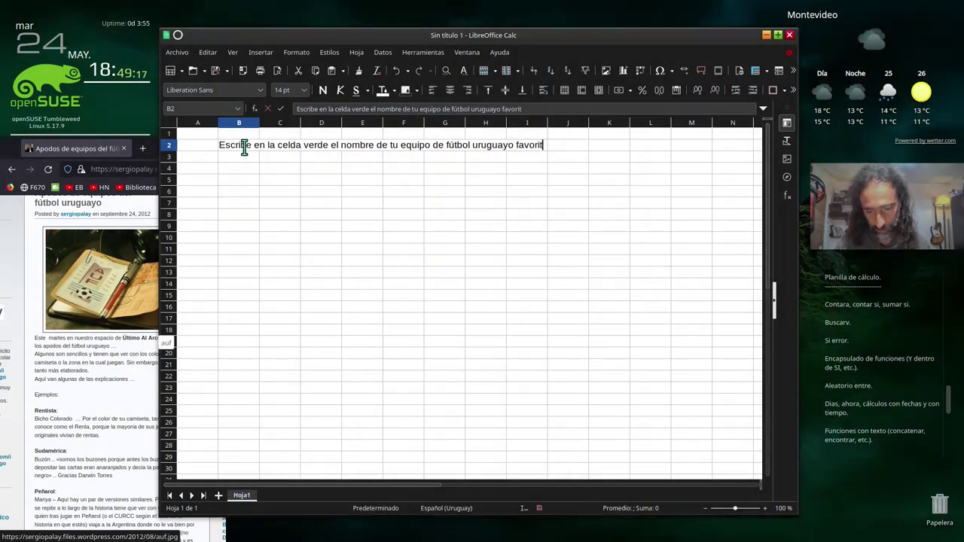
{"action": "type", "text": "o."}
{"action": "key", "text": "Return"}
{"action": "left_click", "coordinate": [238, 169]}
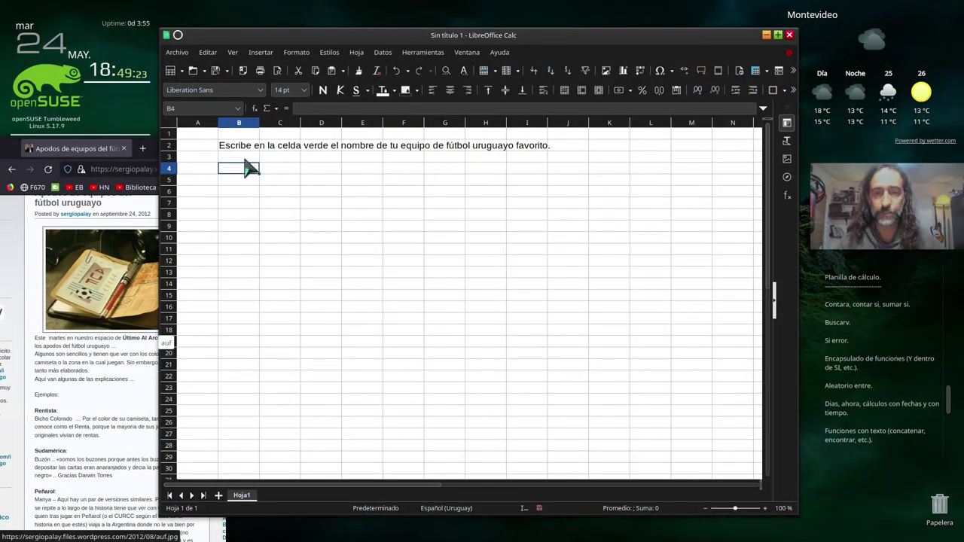
- Give cell B4 a green background and yellow font colour
{"action": "left_click", "coordinate": [418, 91]}
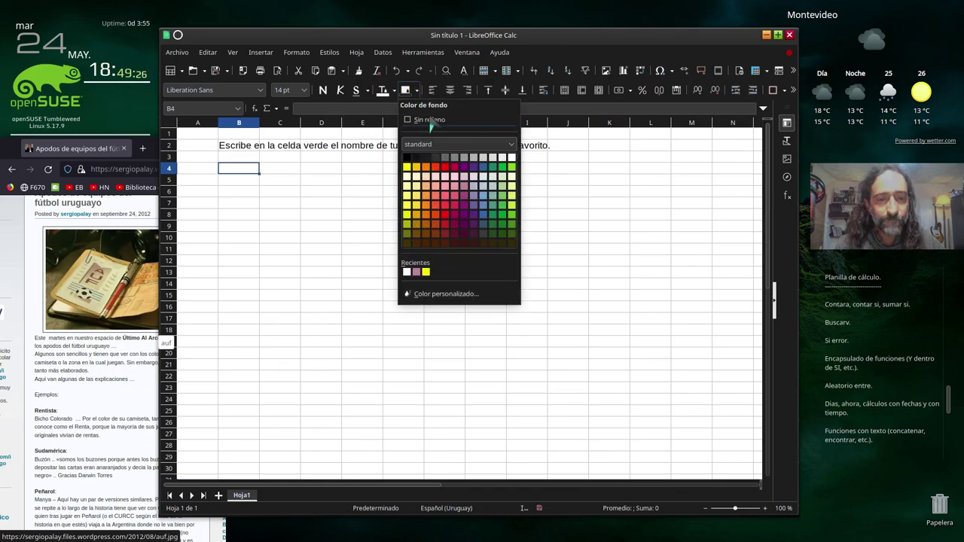
{"action": "left_click", "coordinate": [494, 214]}
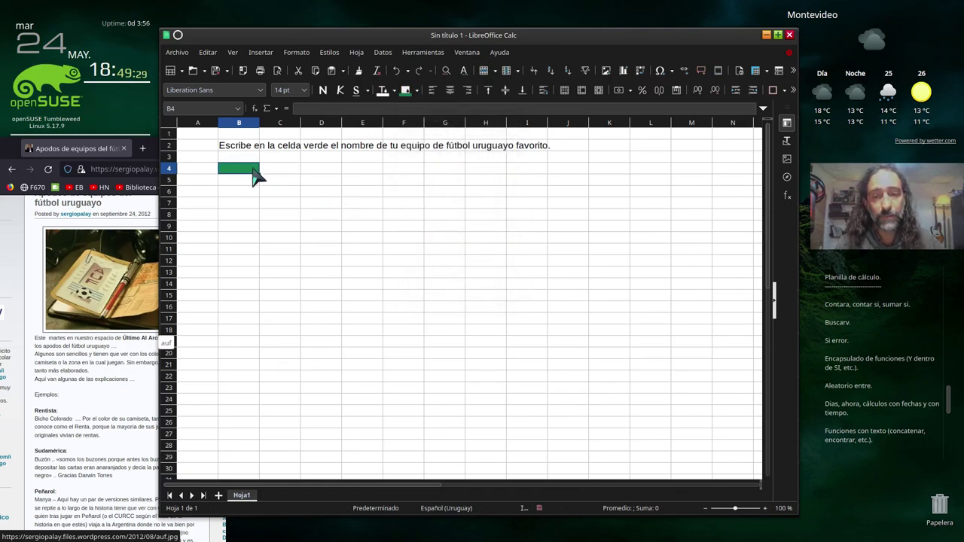
{"action": "left_click", "coordinate": [394, 91]}
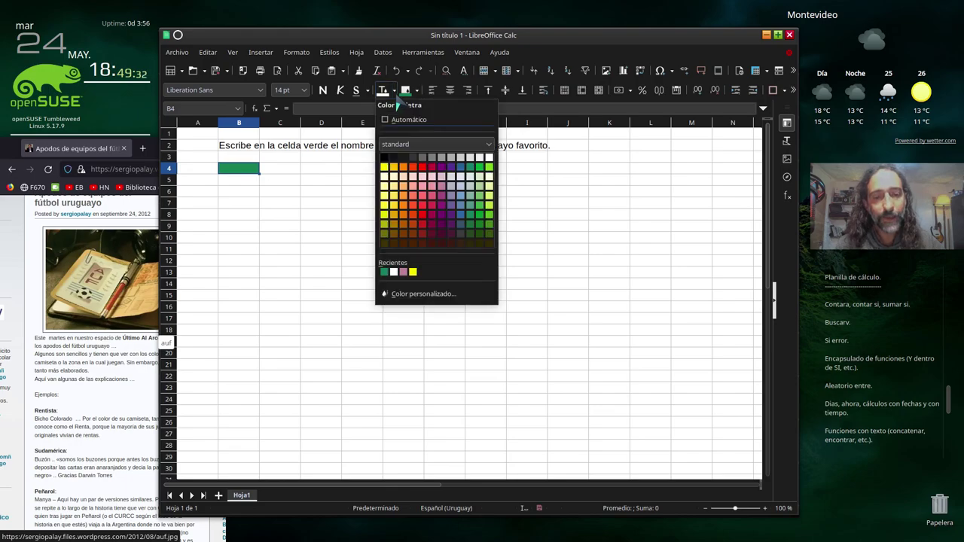
{"action": "left_click", "coordinate": [393, 167]}
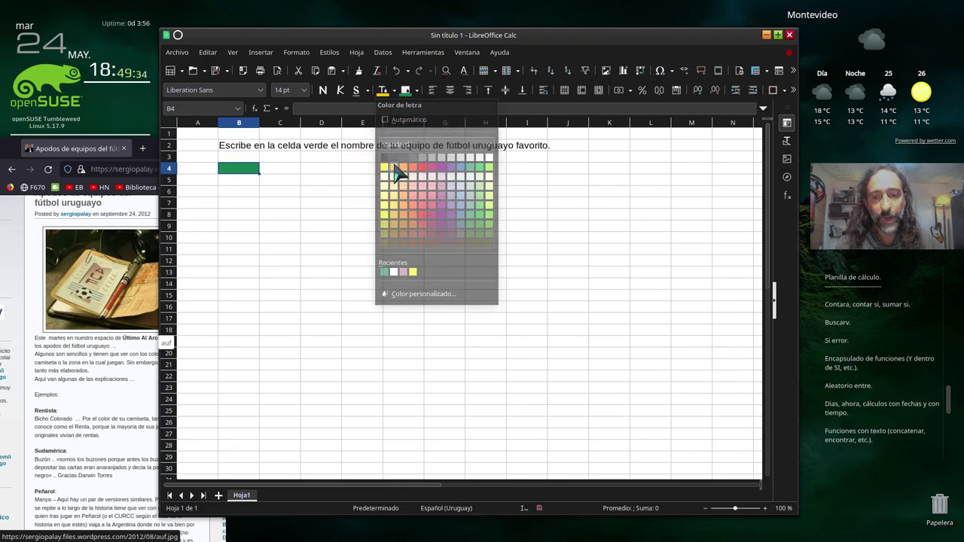
- Merge and centre B4:D4, then enter the test text 'eee' in it
{"action": "mouse_move", "coordinate": [252, 174]}
{"action": "left_mouse_down"}
{"action": "mouse_move", "coordinate": [356, 174]}
{"action": "mouse_move", "coordinate": [341, 175]}
{"action": "left_mouse_up"}
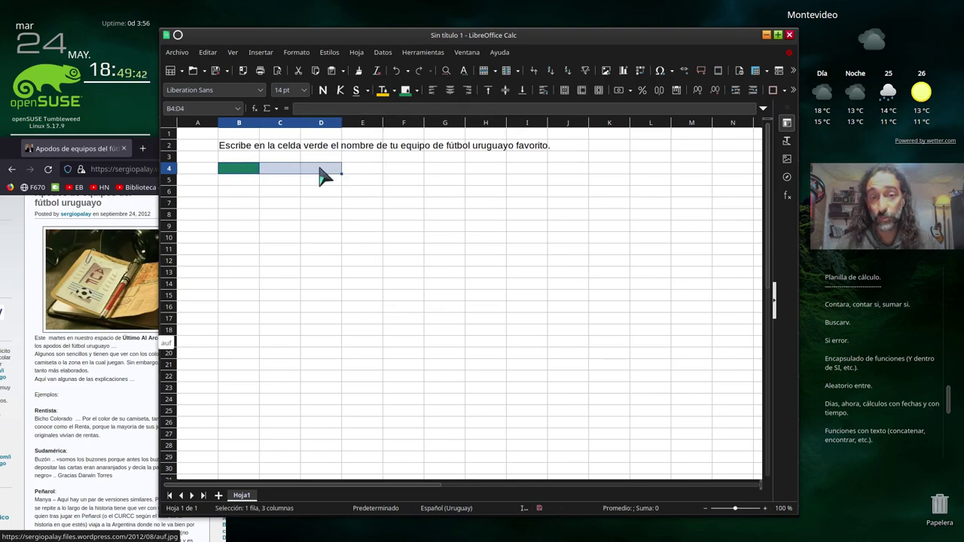
{"action": "left_click", "coordinate": [564, 90]}
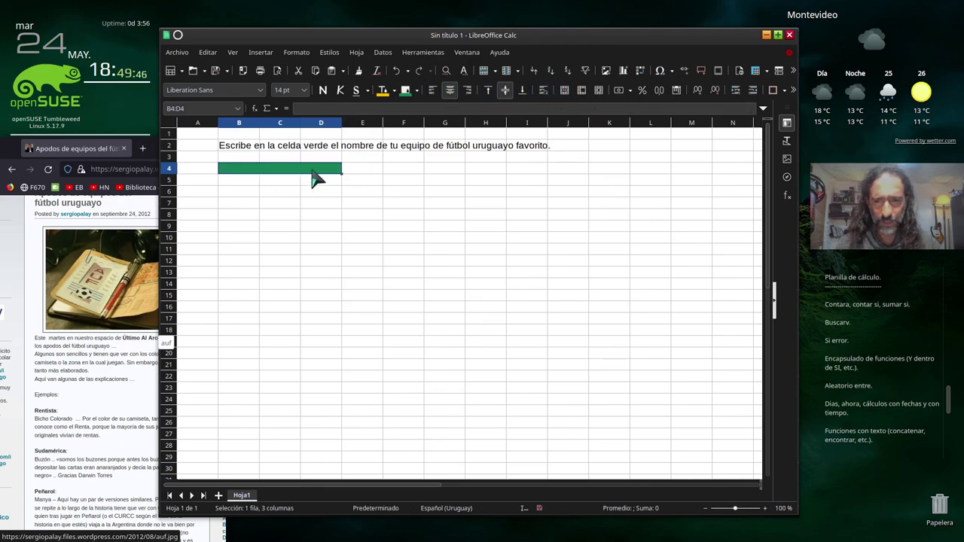
{"action": "left_click", "coordinate": [238, 193]}
{"action": "left_click", "coordinate": [249, 173]}
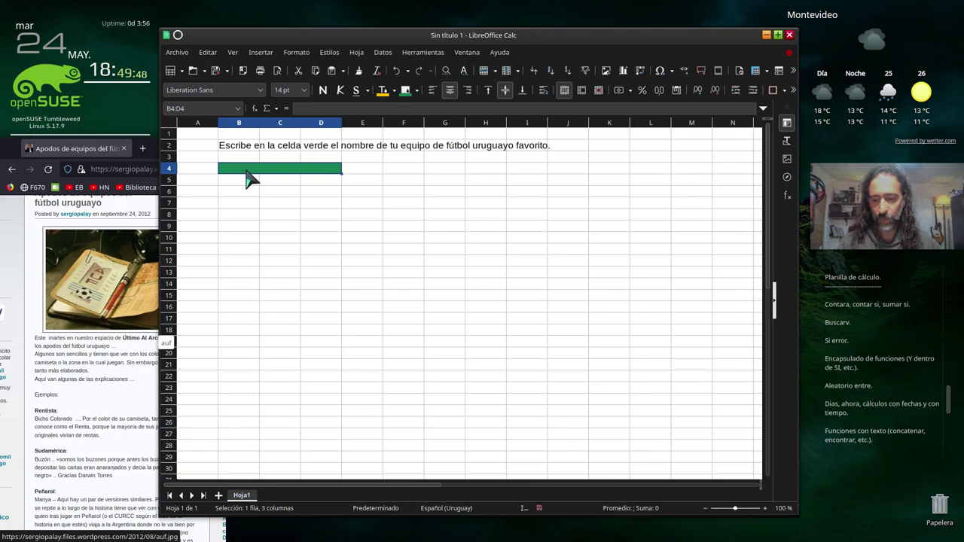
{"action": "type", "text": "eee"}
{"action": "key", "text": "Return"}
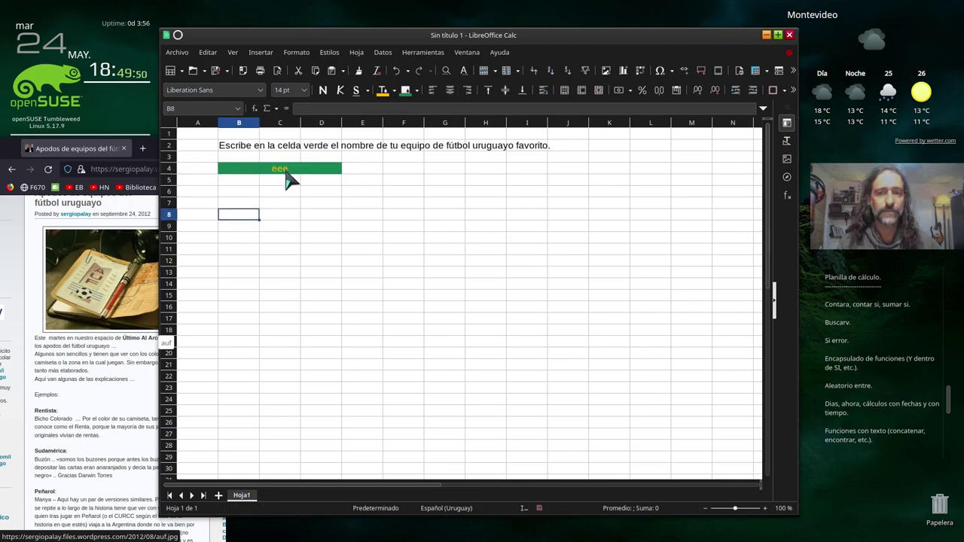
- Set the merged green cell's font size to 18 pt
{"action": "left_click", "coordinate": [286, 175]}
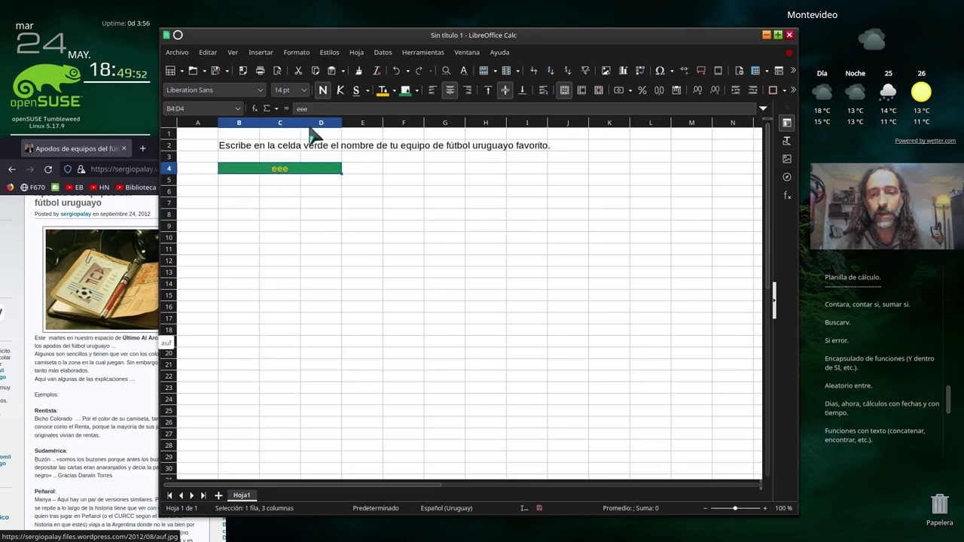
{"action": "left_click", "coordinate": [304, 90]}
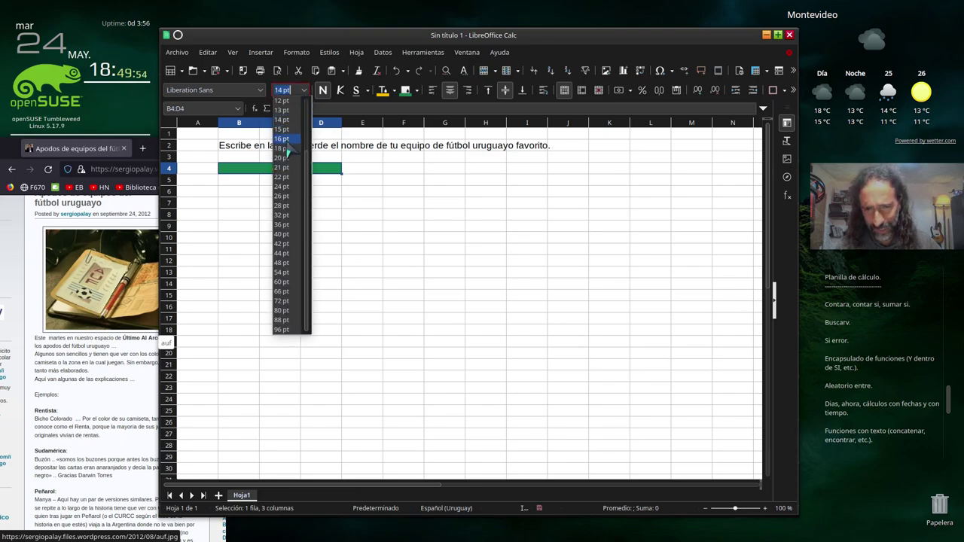
{"action": "left_click", "coordinate": [290, 239]}
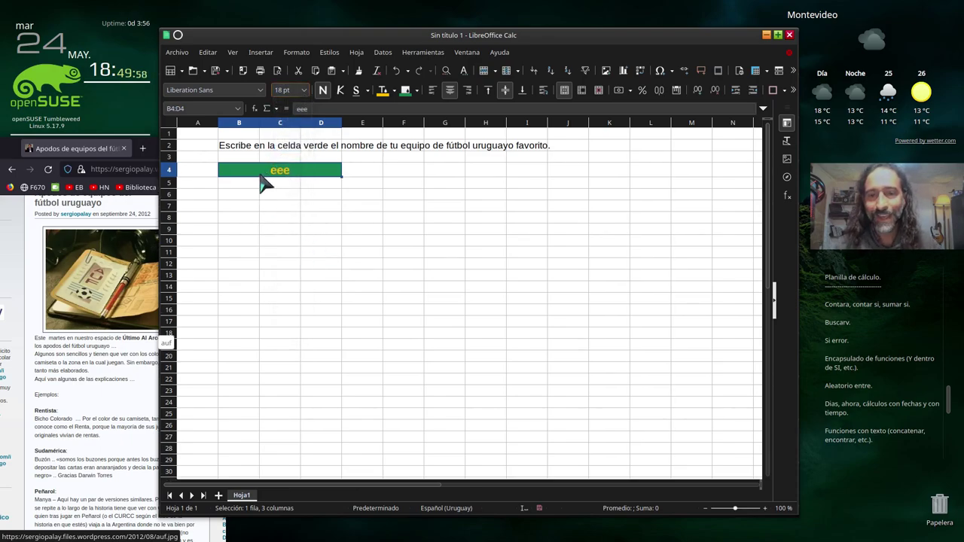
- Make the merged green cell's text yellow, leaving its background unchanged
{"action": "left_click", "coordinate": [416, 90]}
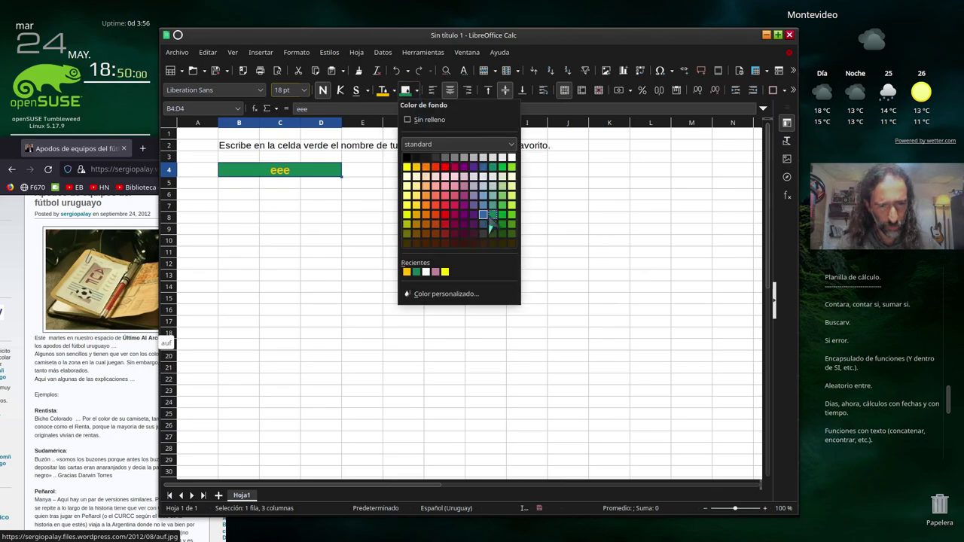
{"action": "left_click", "coordinate": [280, 205]}
{"action": "left_click", "coordinate": [281, 176]}
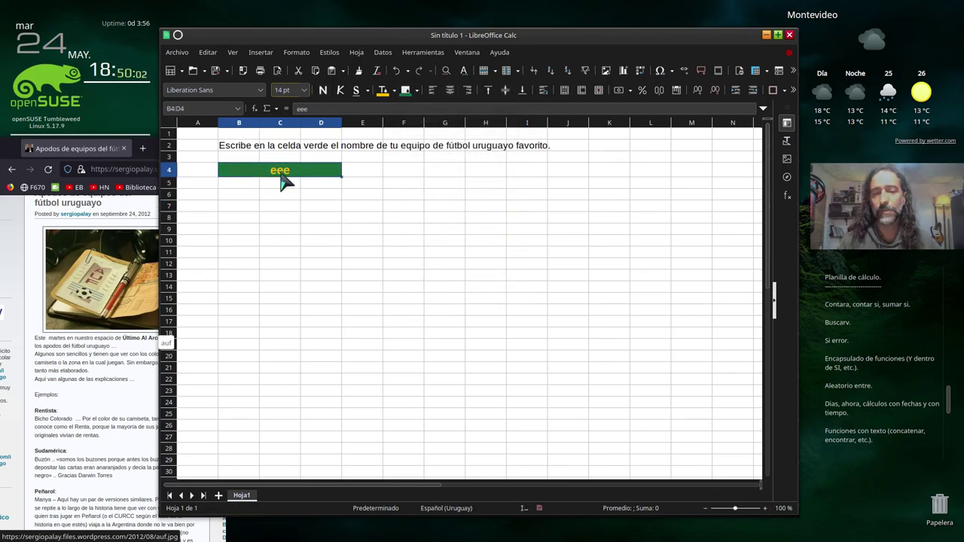
{"action": "left_click", "coordinate": [393, 90]}
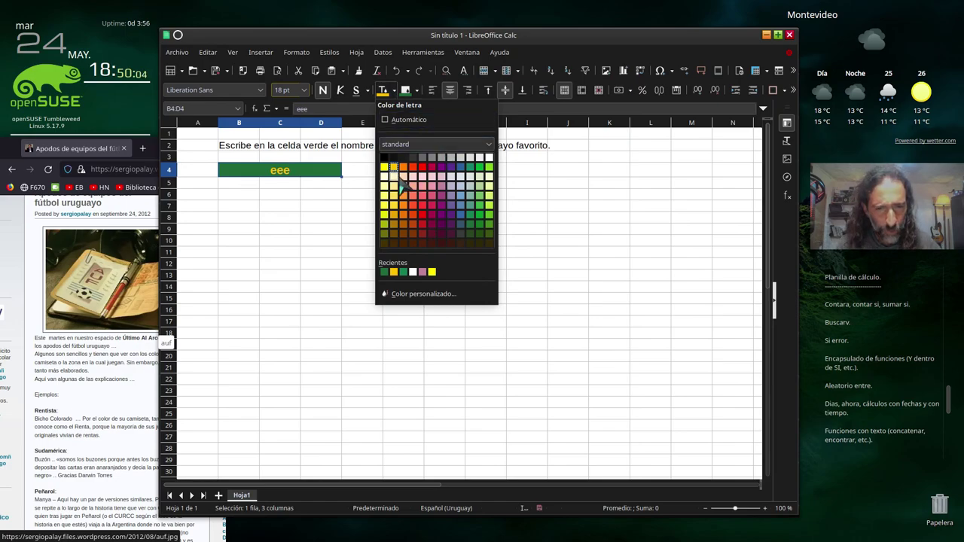
{"action": "left_click", "coordinate": [383, 166]}
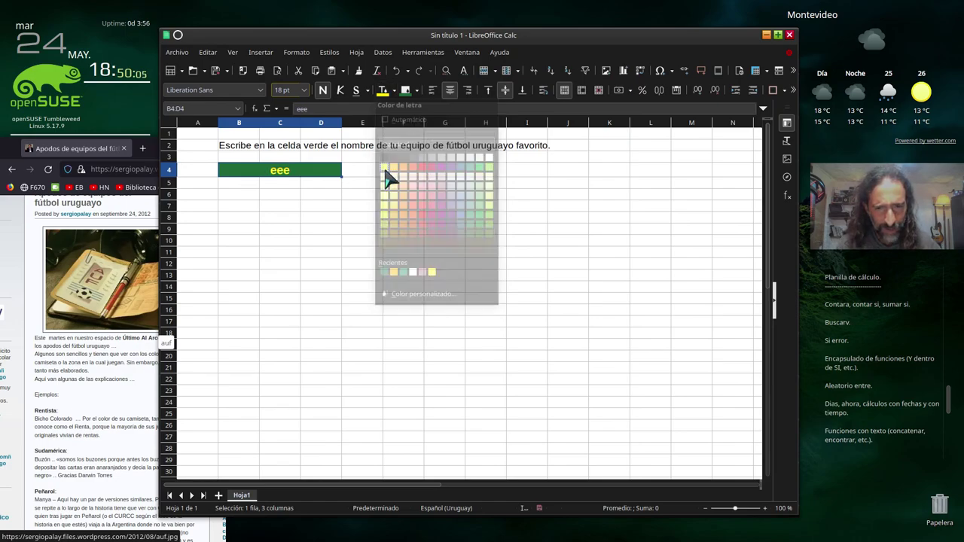
- Delete the test entry 'eee' so the green cell is empty
{"action": "left_click", "coordinate": [243, 194]}
{"action": "left_click", "coordinate": [271, 171]}
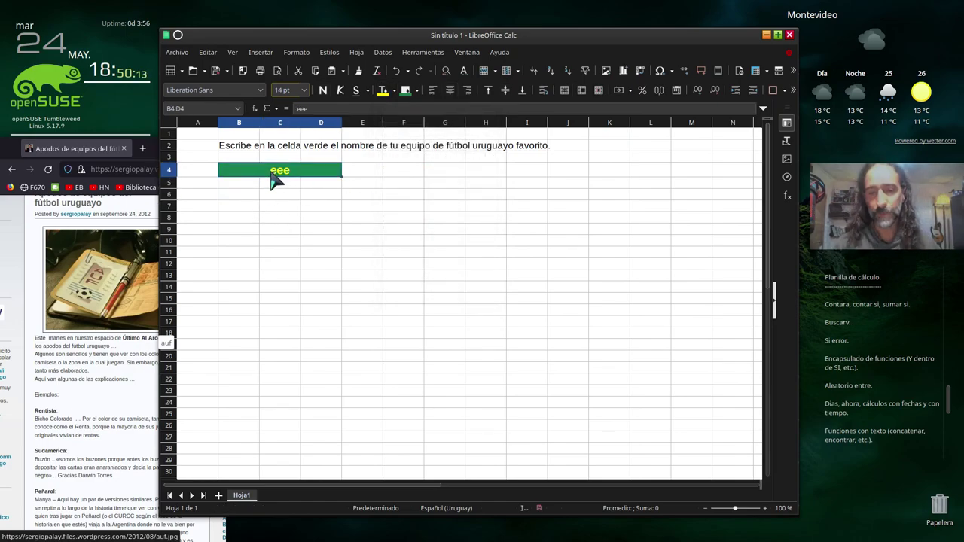
{"action": "key", "text": "Delete"}
{"action": "left_click", "coordinate": [227, 200]}
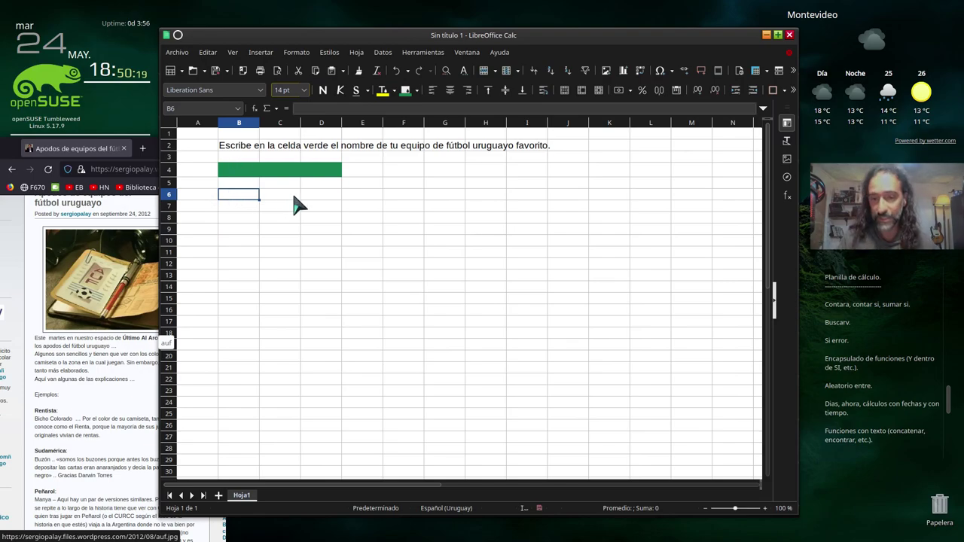
- In B6 enter =SI(B4="Rentistas";"¡Vamos los bichos colorados!";"No sos hincha de Rentistas")
{"action": "type", "text": "=si("}
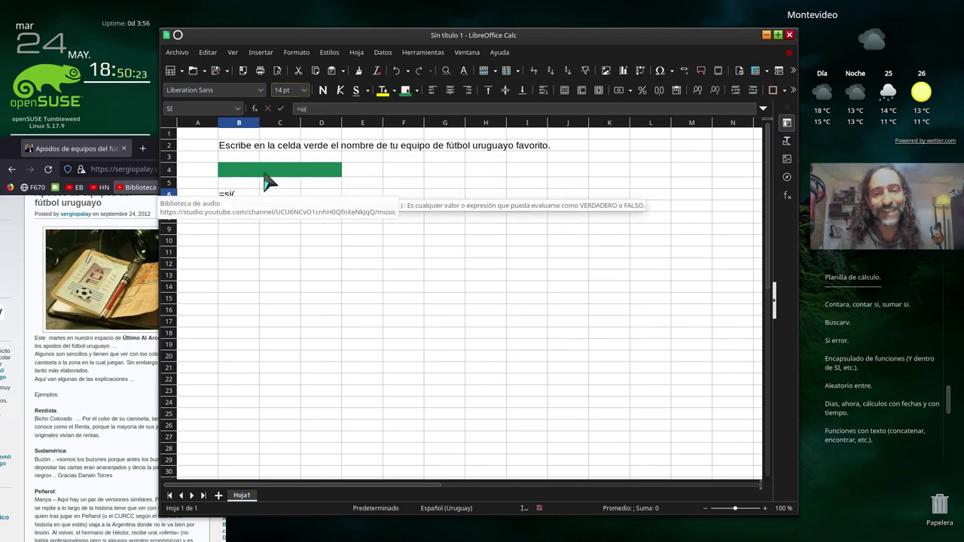
{"action": "left_click", "coordinate": [268, 172]}
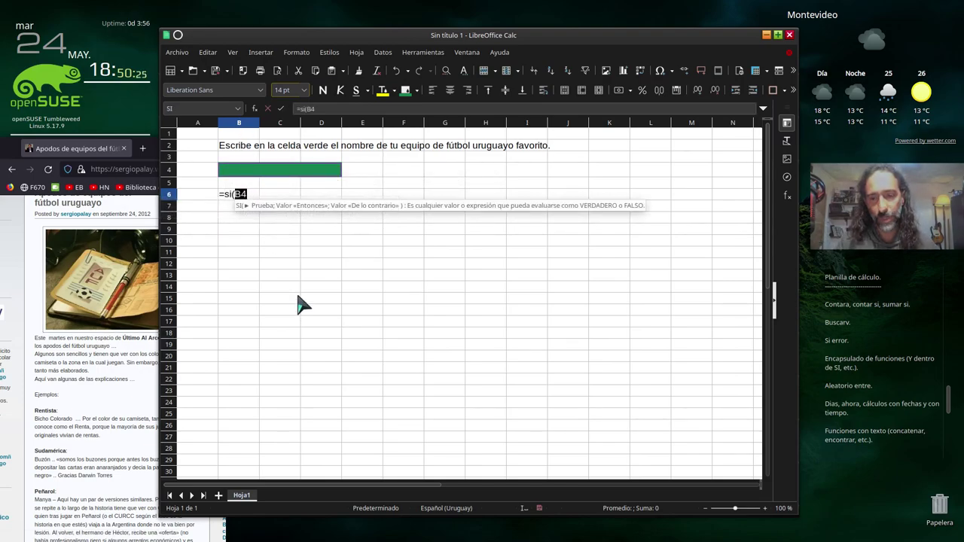
{"action": "type", "text": "=\"Renti"}
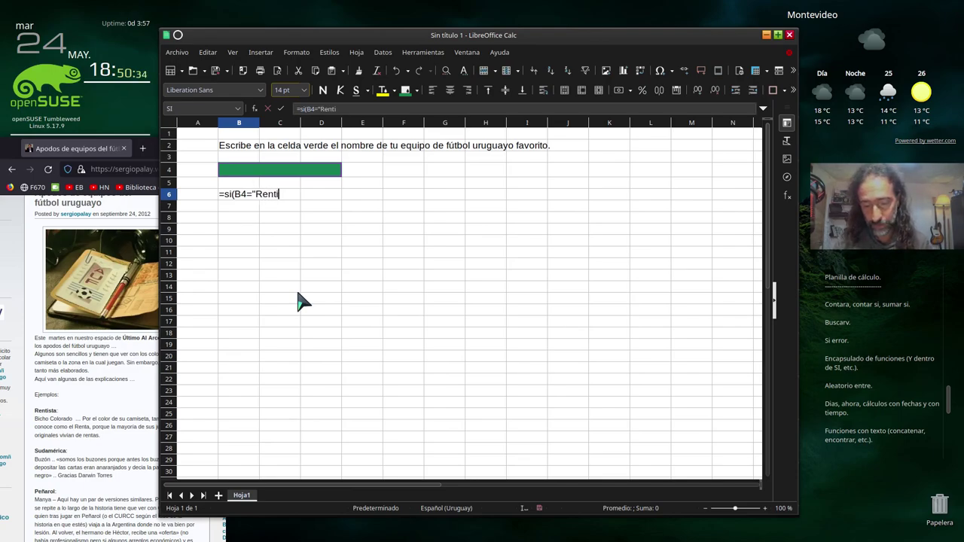
{"action": "type", "text": "stas\""}
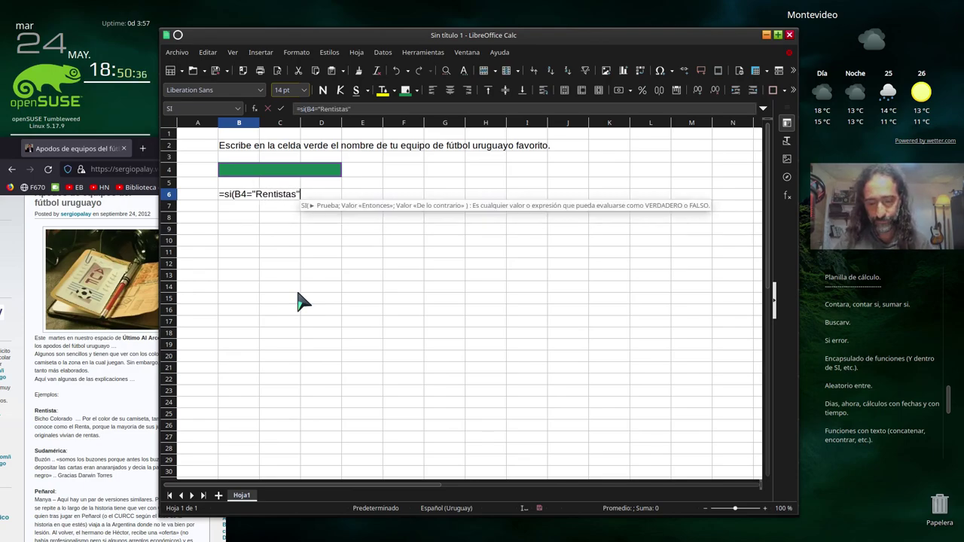
{"action": "type", "text": ";\"Vamos los bichos"}
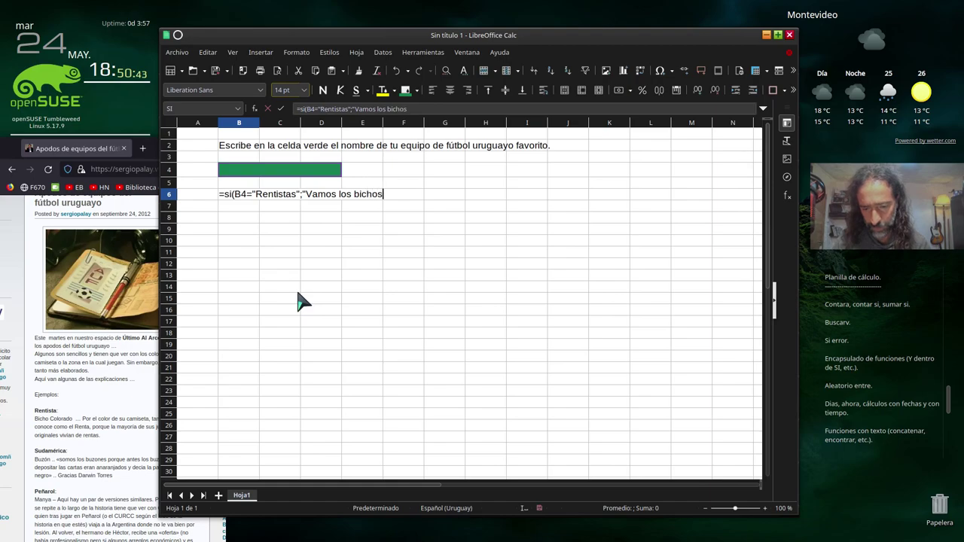
{"action": "type", "text": " colorados!"}
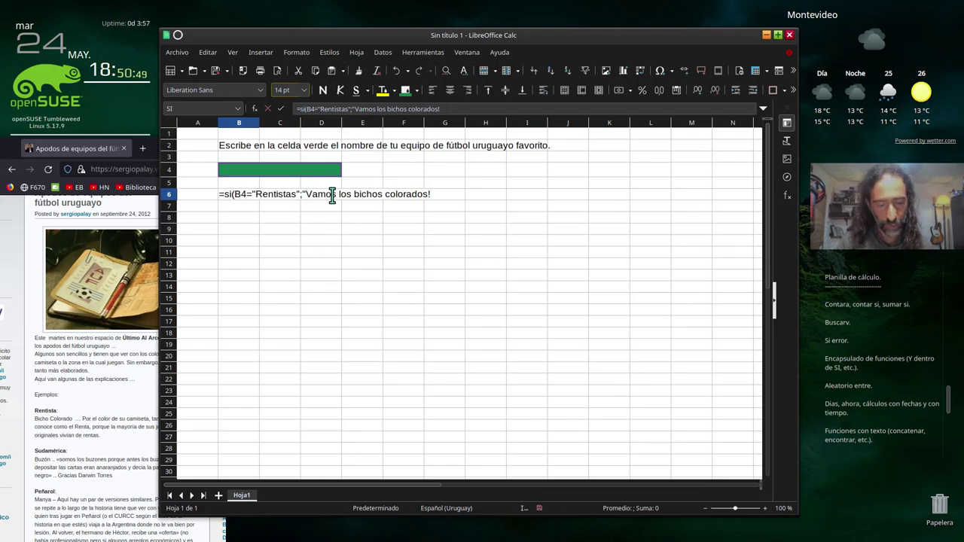
{"action": "type", "text": "¡"}
{"action": "left_click", "coordinate": [437, 195]}
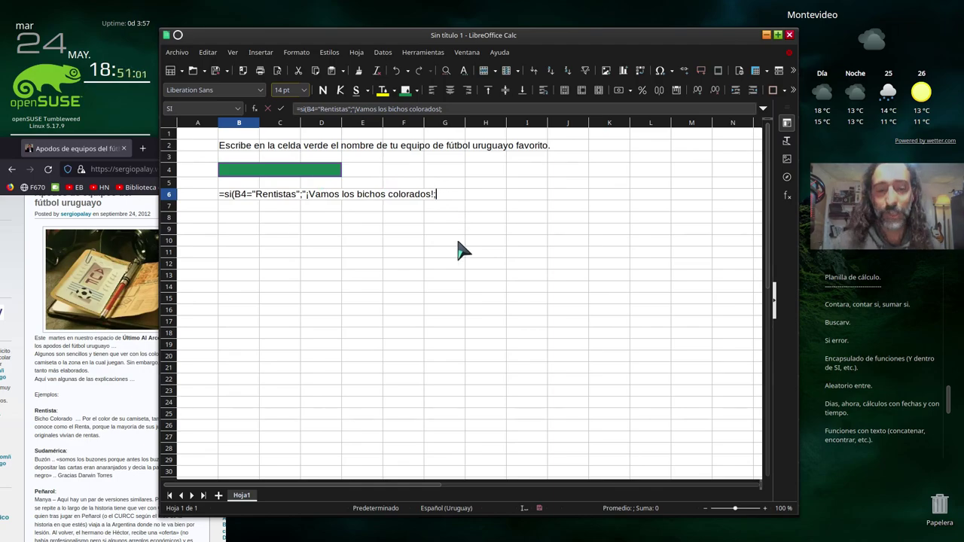
{"action": "type", "text": "\""}
{"action": "key", "text": "BackSpace"}
{"action": "key", "text": "BackSpace"}
{"action": "type", "text": "\""}
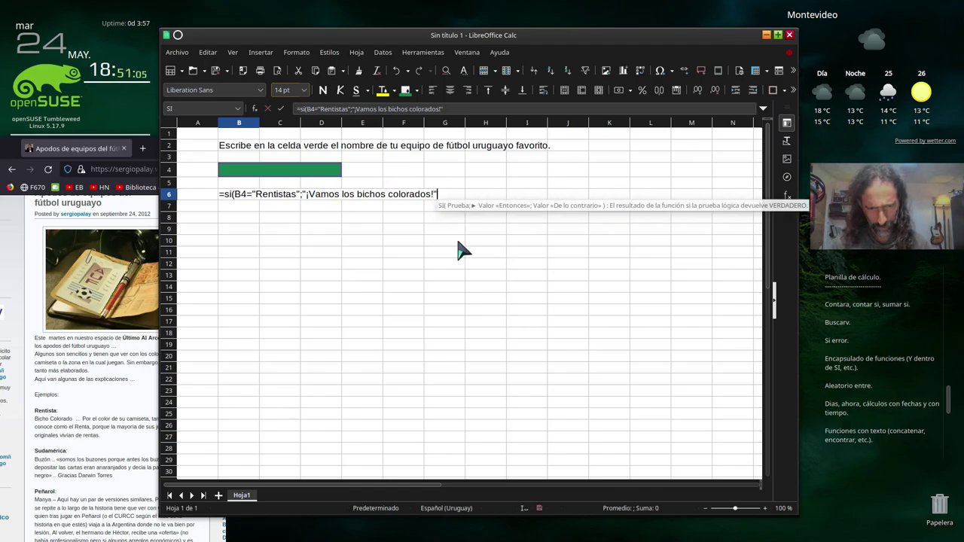
{"action": "type", "text": ";"}
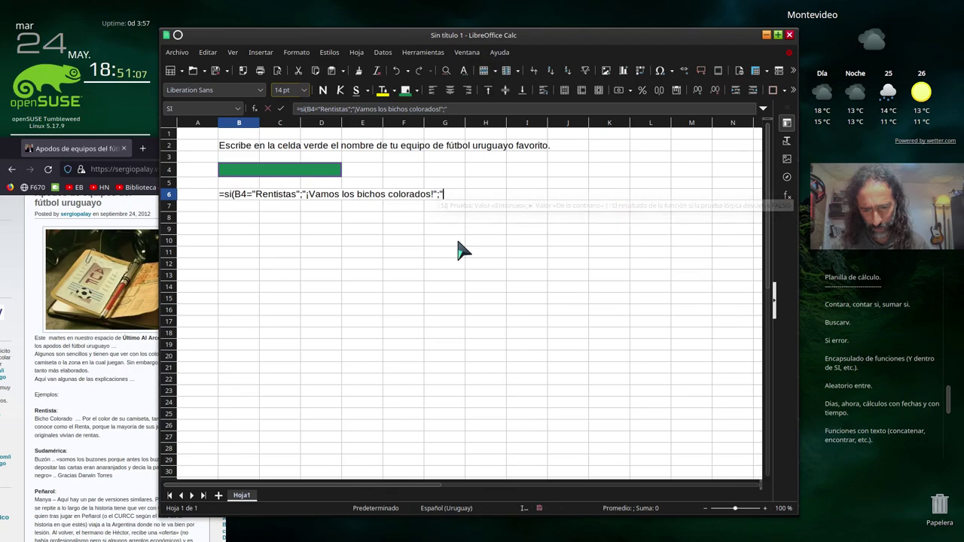
{"action": "type", "text": "\"no sos hincha de Renti"}
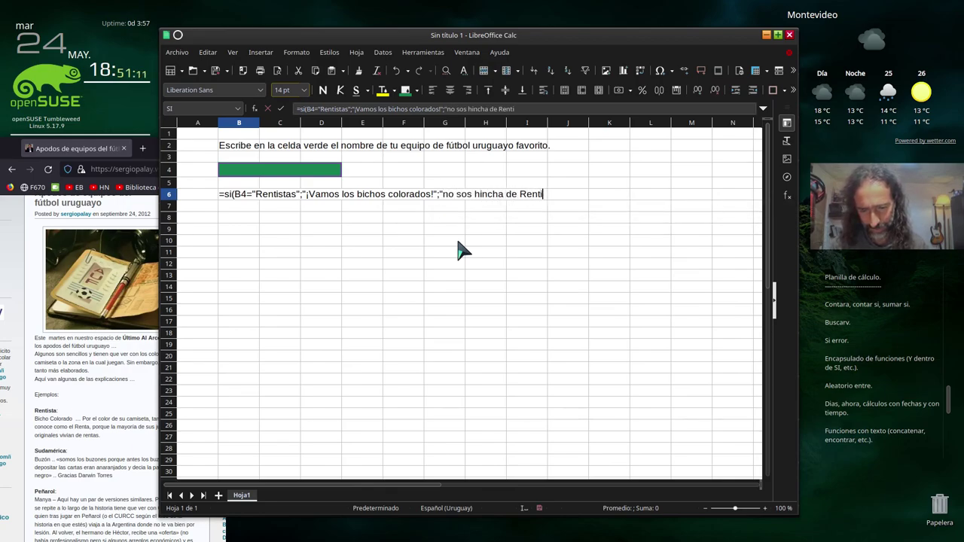
{"action": "type", "text": "\")"}
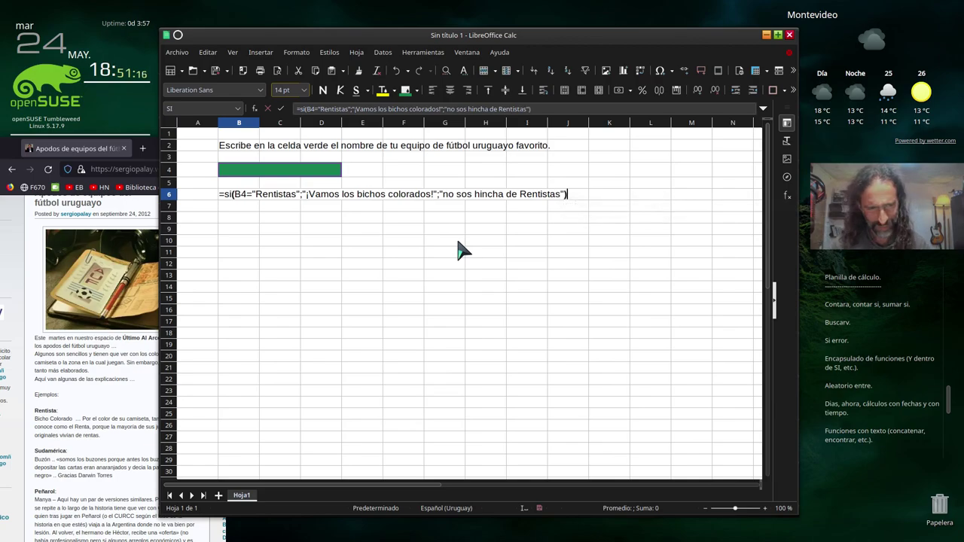
{"action": "left_click", "coordinate": [458, 196]}
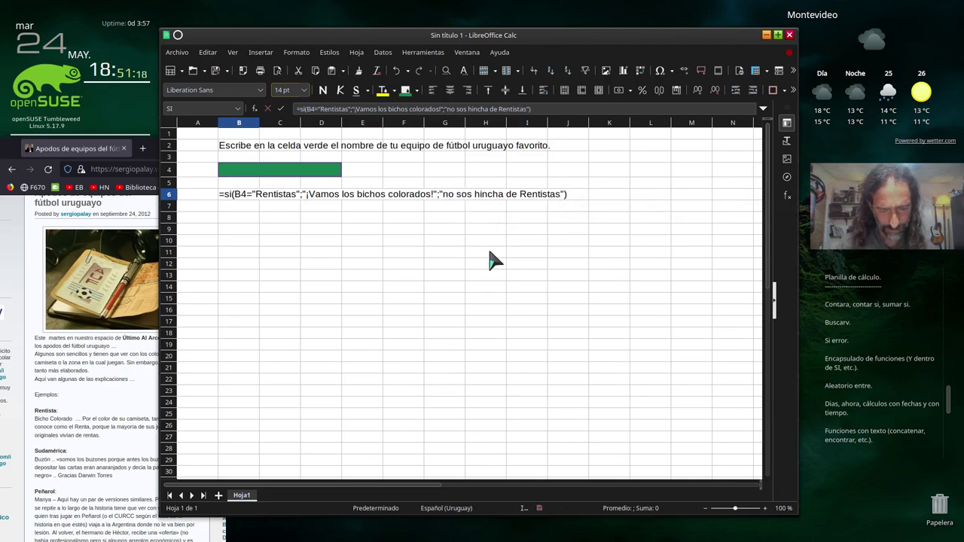
{"action": "key", "text": "BackSpace"}
{"action": "type", "text": "N"}
{"action": "key", "text": "Return"}
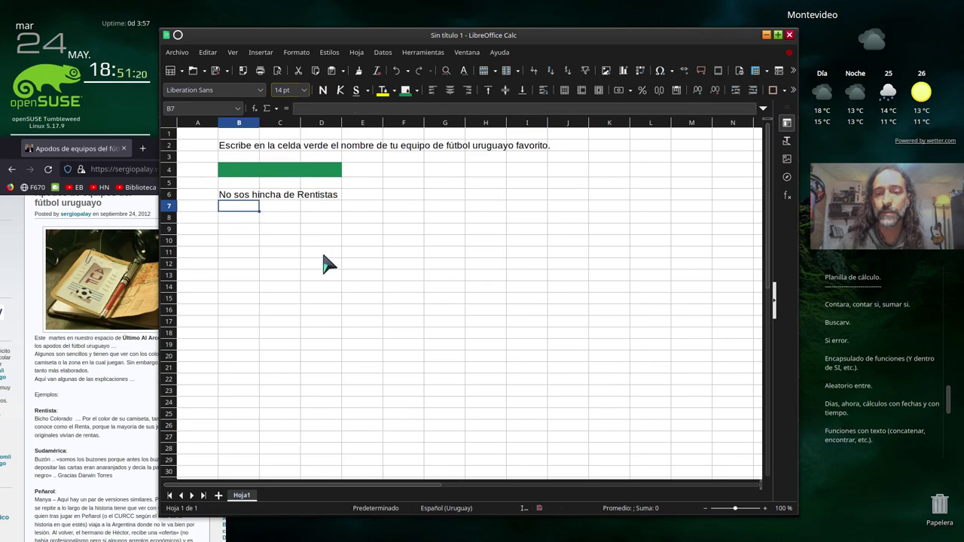
- Test the formula by entering Peñarol, then Nacional, in the green cell B4
{"action": "left_click", "coordinate": [252, 175]}
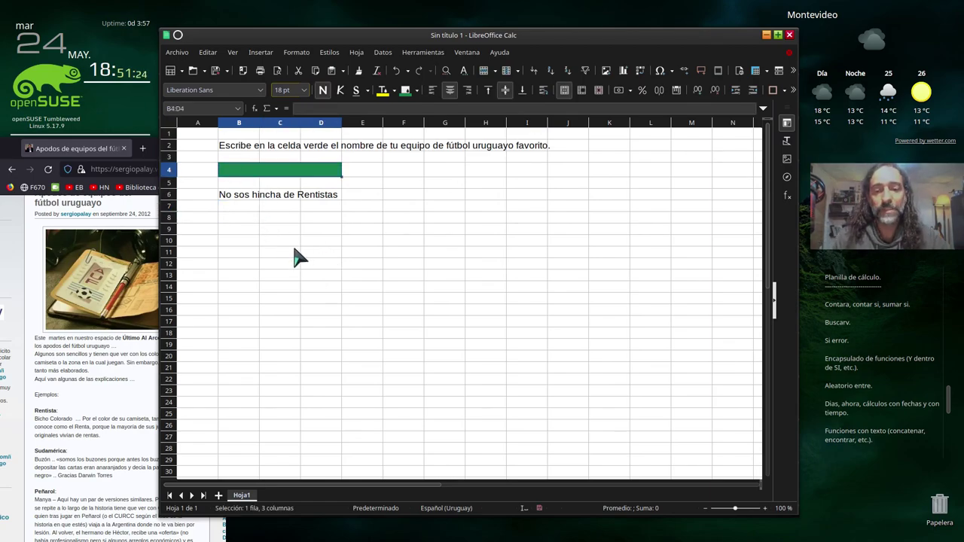
{"action": "type", "text": "Pe"}
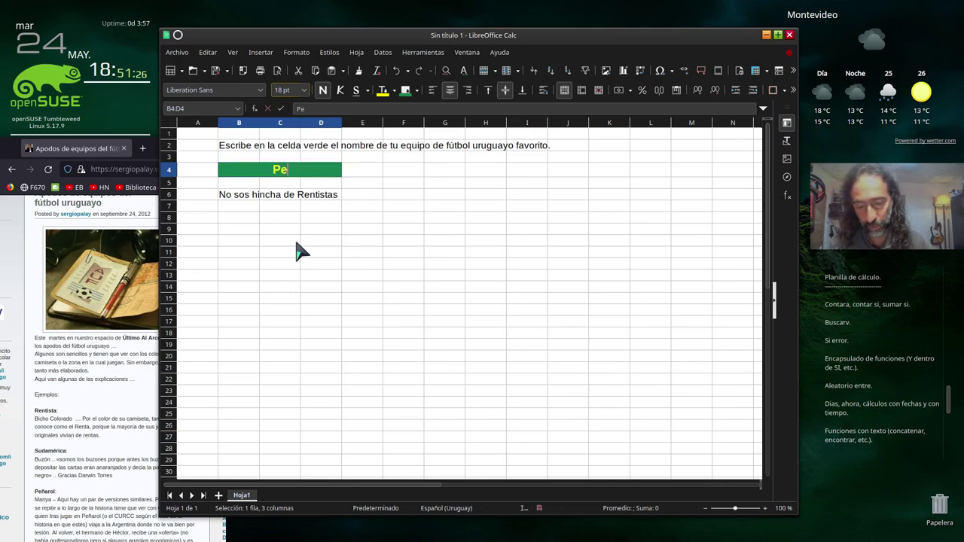
{"action": "type", "text": "ñarol"}
{"action": "key", "text": "Return"}
{"action": "key", "text": "Up"}
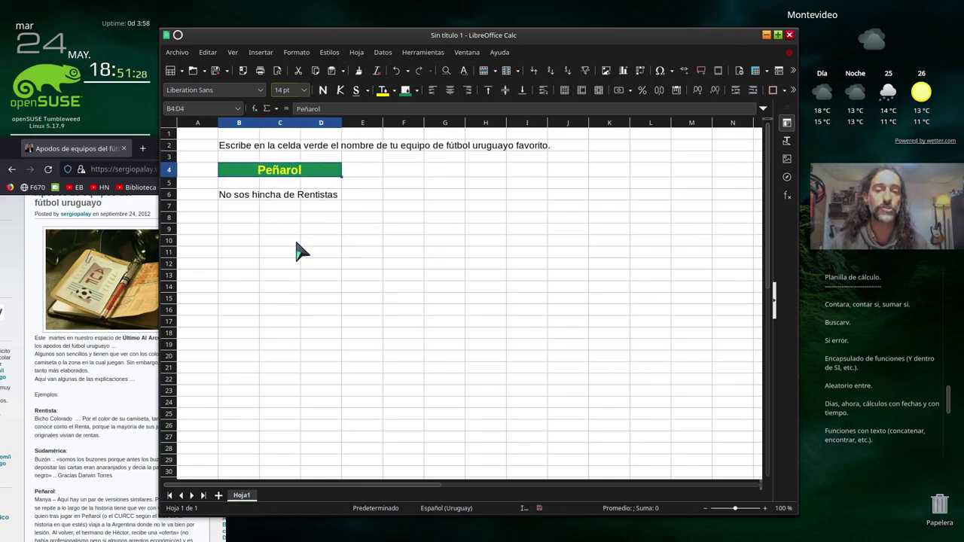
{"action": "type", "text": "Nacimal"}
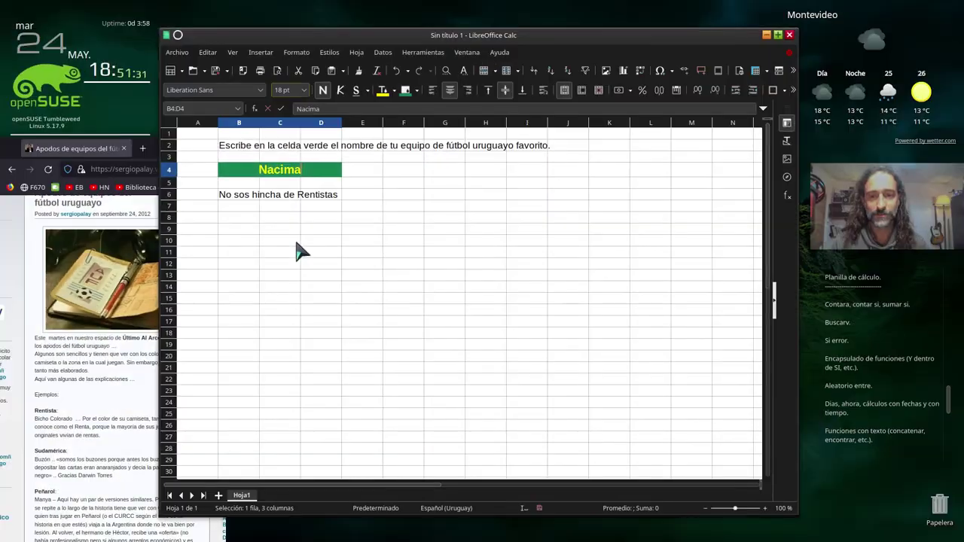
{"action": "key", "text": "BackSpace"}
{"action": "key", "text": "BackSpace"}
{"action": "key", "text": "BackSpace"}
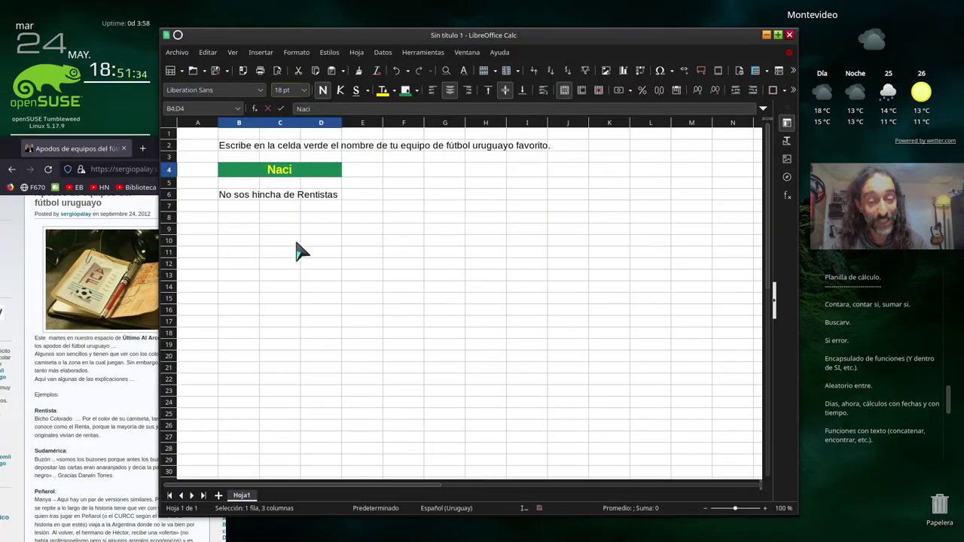
{"action": "type", "text": "onal"}
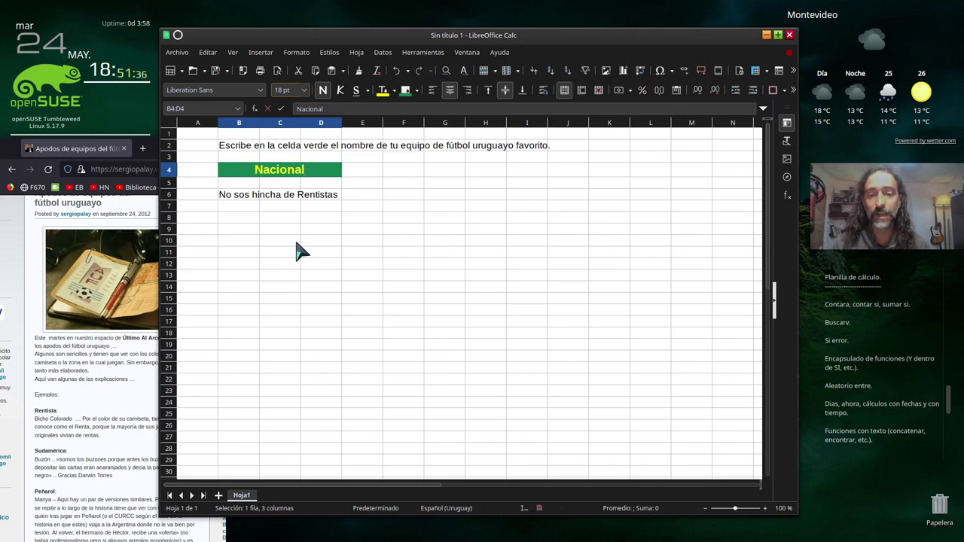
{"action": "key", "text": "Return"}
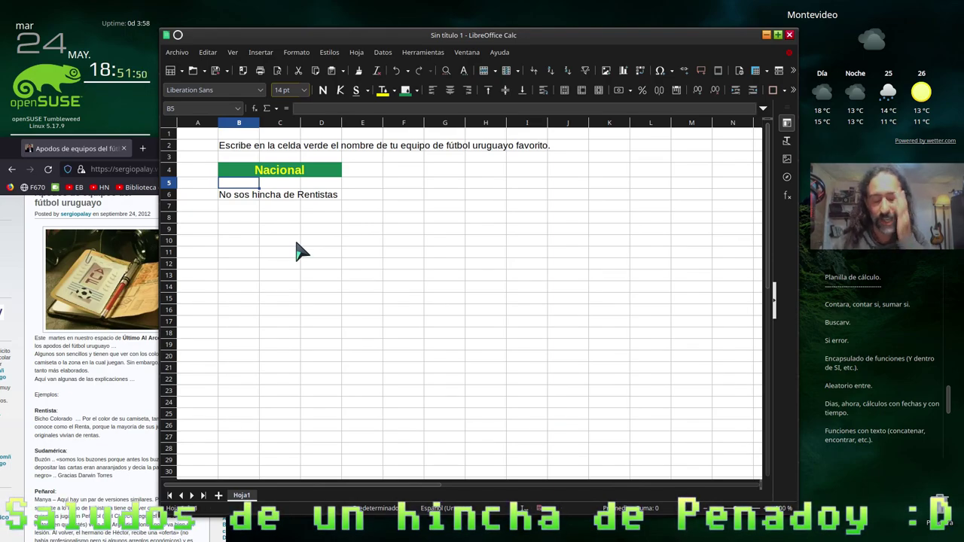
- Enter Rentistas in B4 so B6 shows '¡Vamos los bichos colorados!'
{"action": "left_click", "coordinate": [258, 171]}
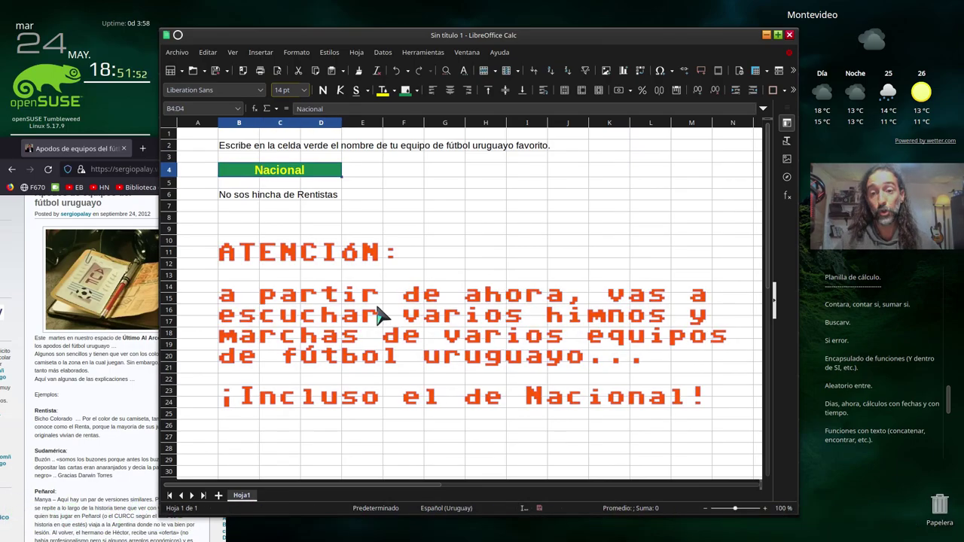
{"action": "type", "text": "Rentistas"}
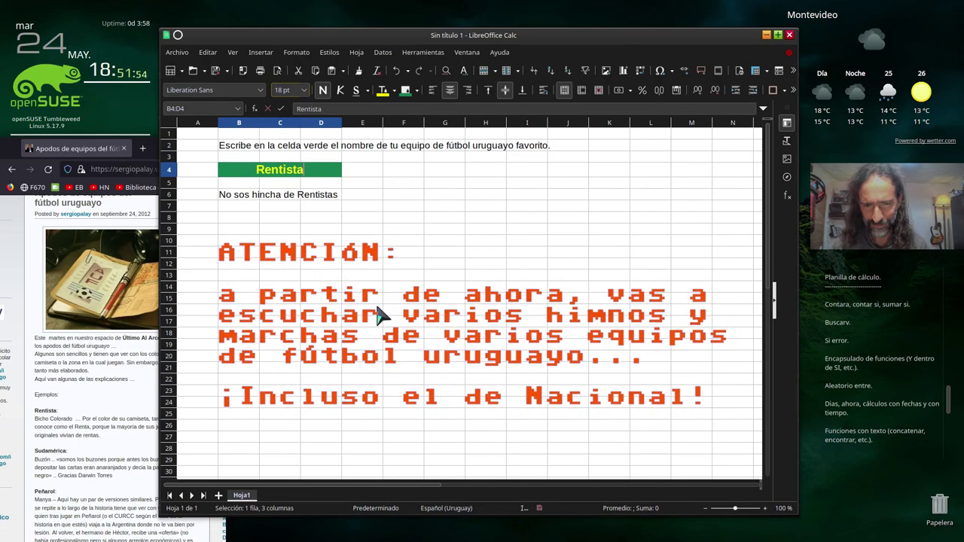
{"action": "key", "text": "Return"}
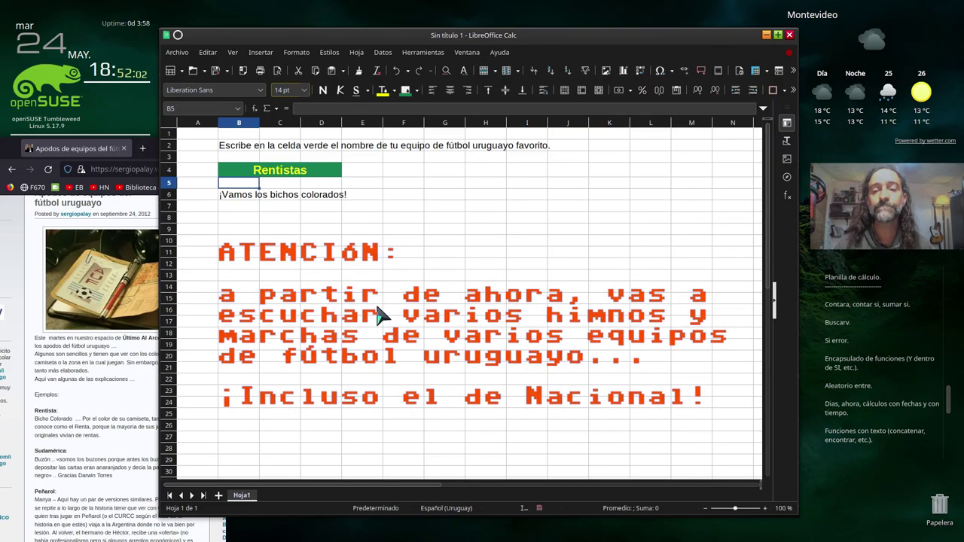
- Edit B6's formula and delete its 'No sos hincha de Rentistas' fallback argument
{"action": "key", "text": "Down"}
{"action": "key", "text": "F2"}
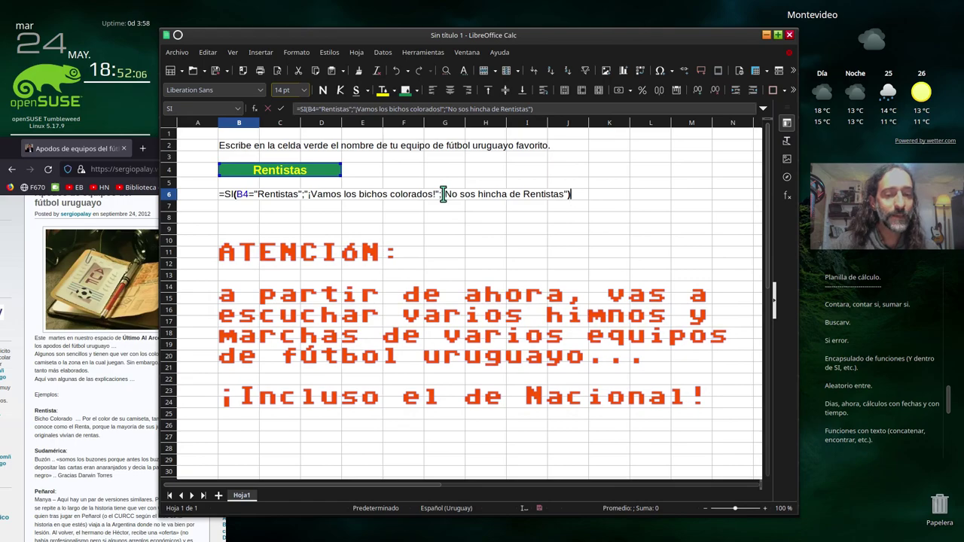
{"action": "left_click_drag", "start_coordinate": [444, 193], "coordinate": [600, 214]}
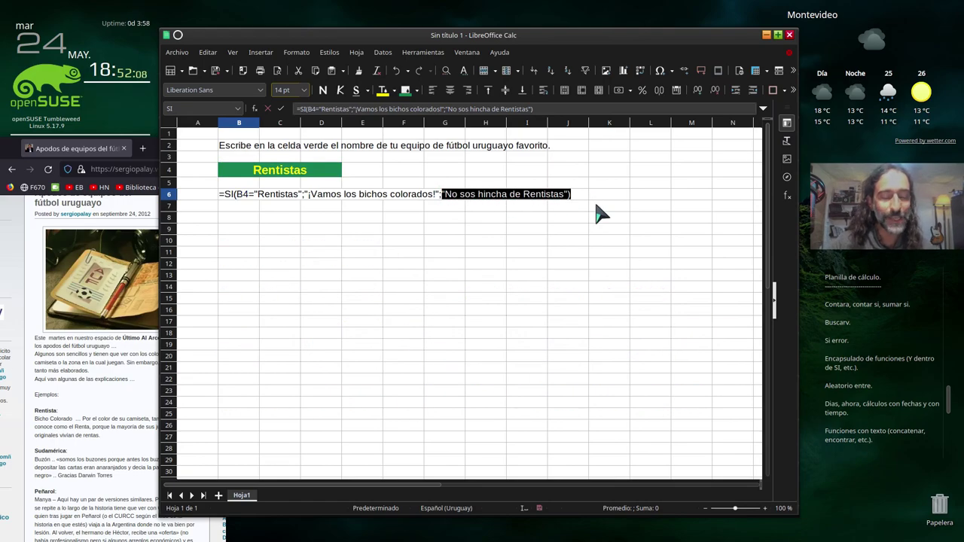
{"action": "key", "text": "Delete"}
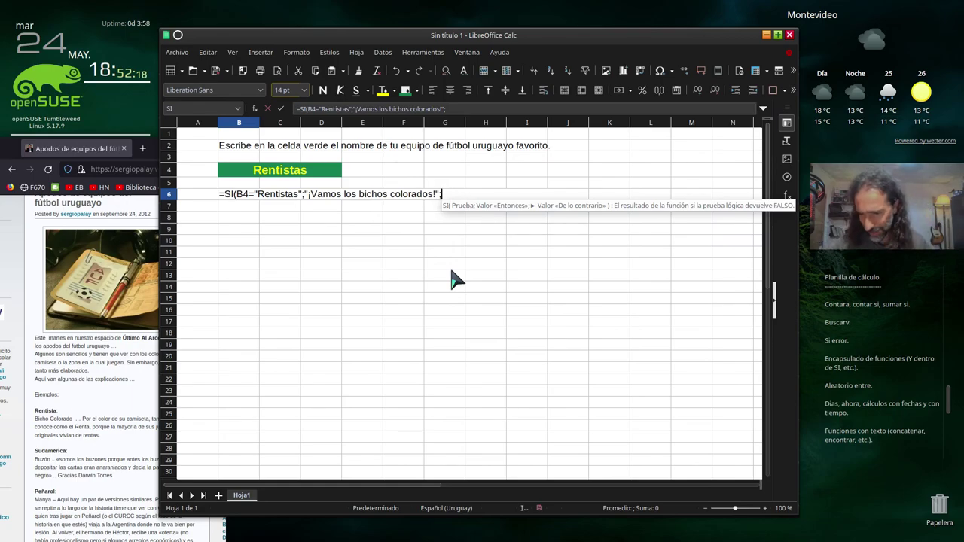
- Nest a second SI testing B4 for 'Sudamérica' returning '¡Vamos los buzones!', then start a third SI
{"action": "type", "text": "si"}
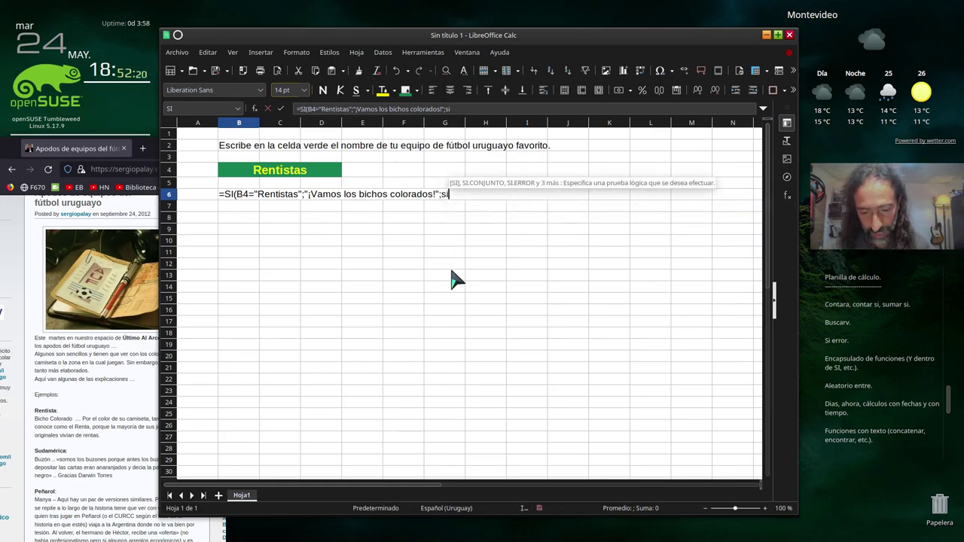
{"action": "type", "text": "("}
{"action": "left_click", "coordinate": [294, 175]}
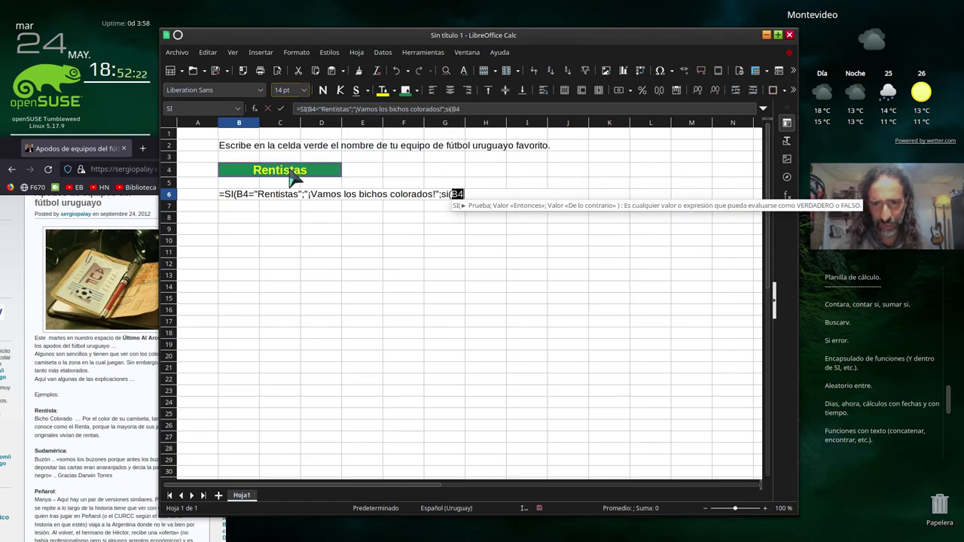
{"action": "type", "text": "="}
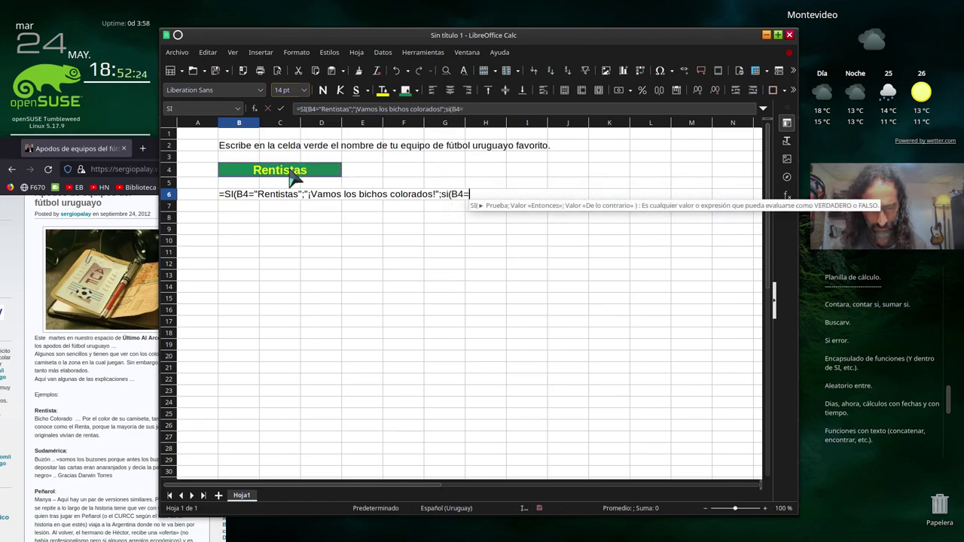
{"action": "type", "text": "\"Sudamérica"}
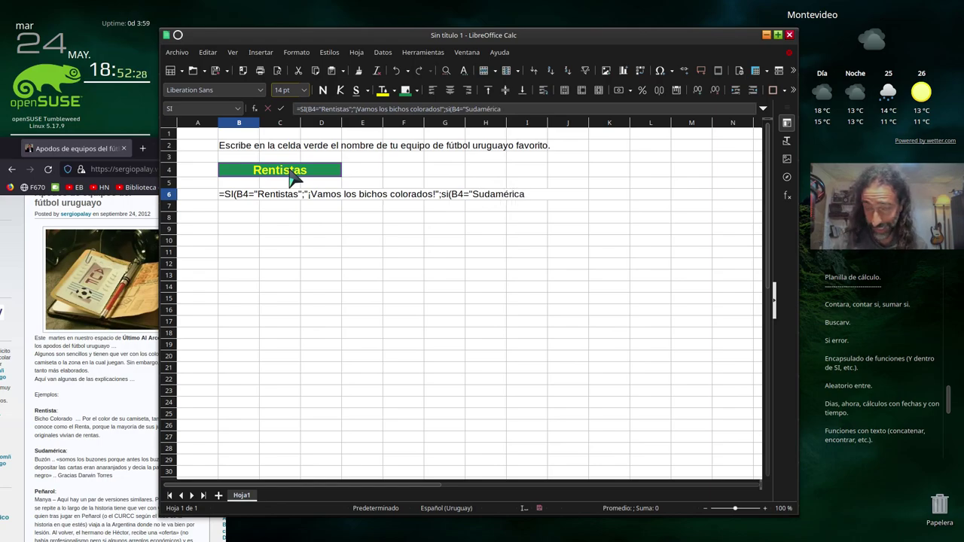
{"action": "type", "text": "\";\""}
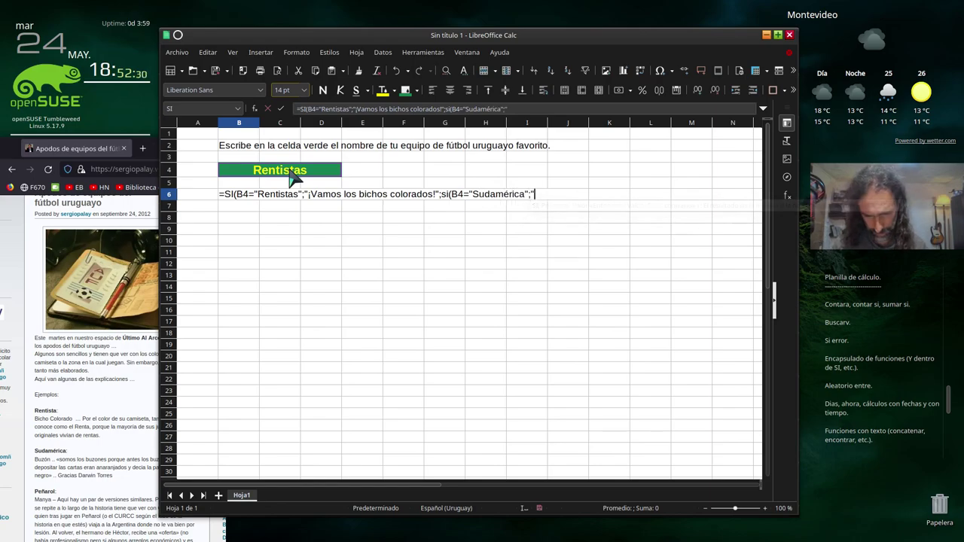
{"action": "type", "text": "¡Vamos l"}
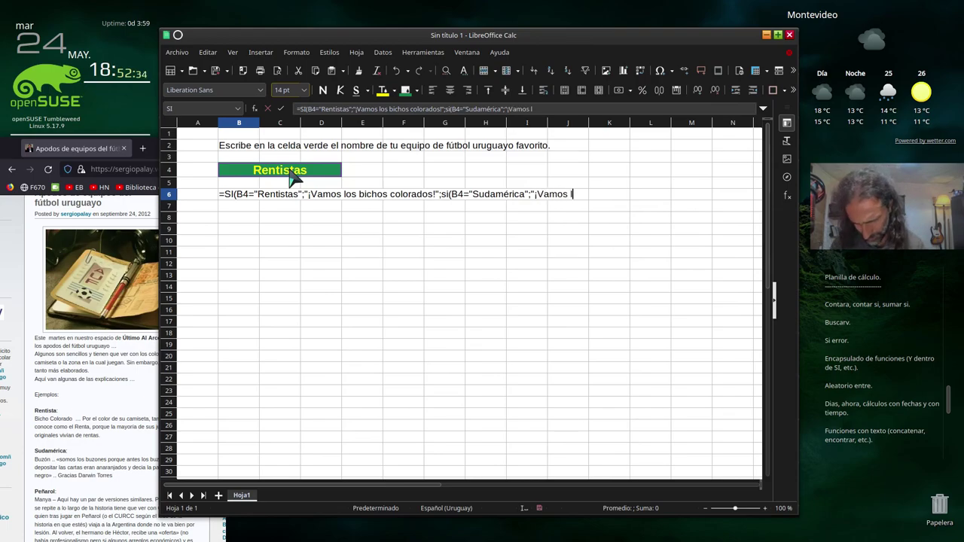
{"action": "type", "text": "s!"}
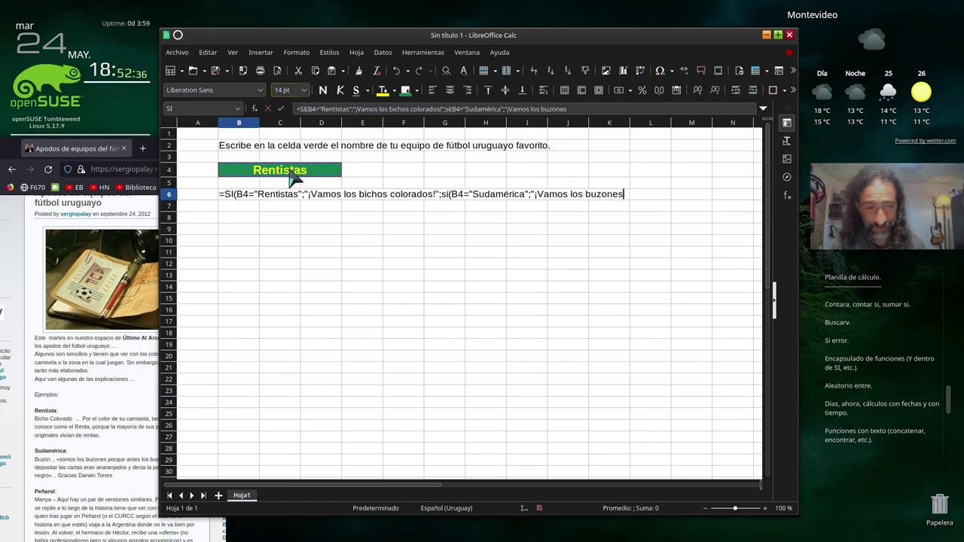
{"action": "type", "text": "\""}
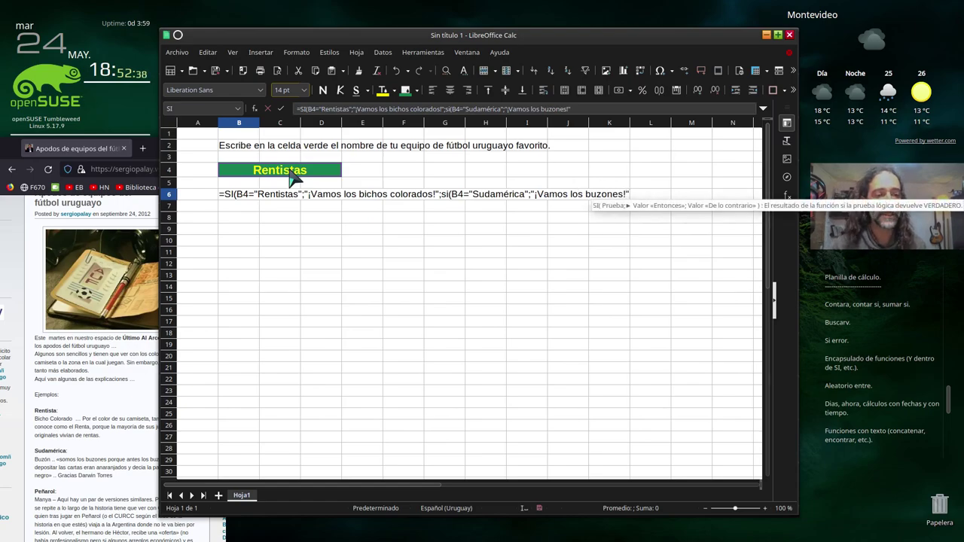
{"action": "type", "text": ";"}
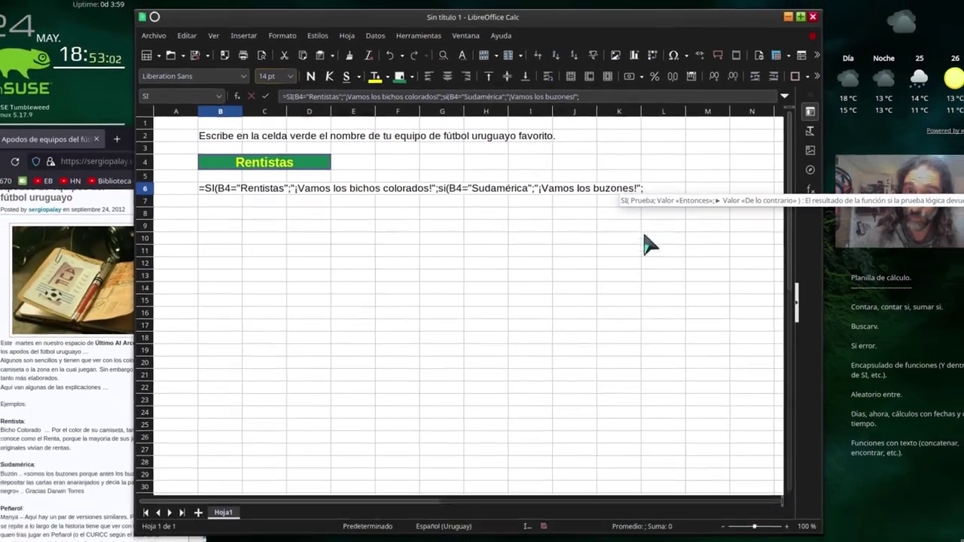
{"action": "type", "text": "si("}
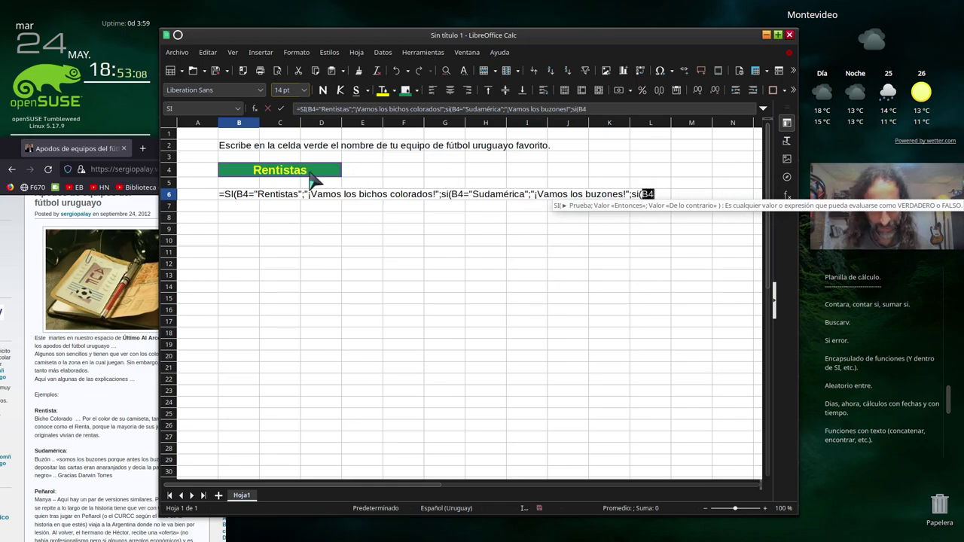
{"action": "type", "text": "=\"Pe"}
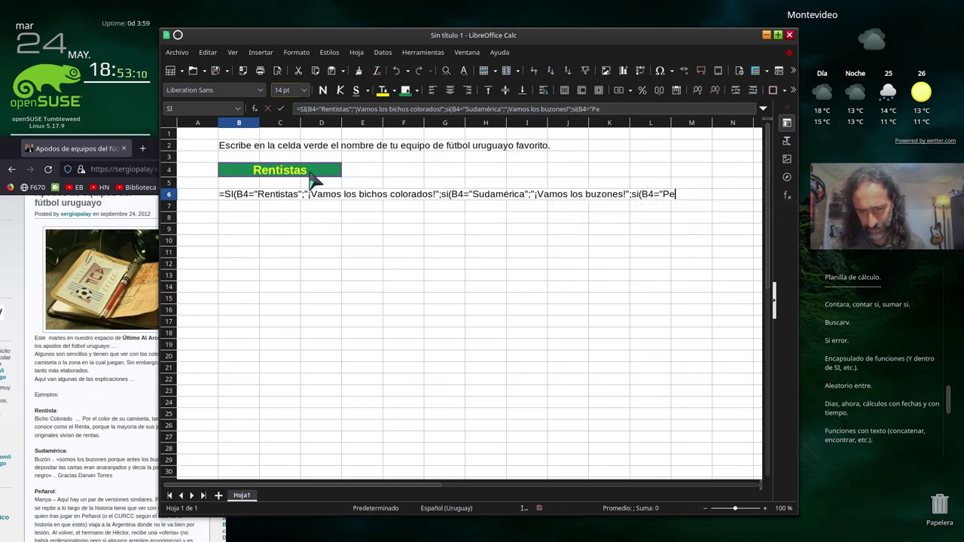
{"action": "type", "text": "ñarol\""}
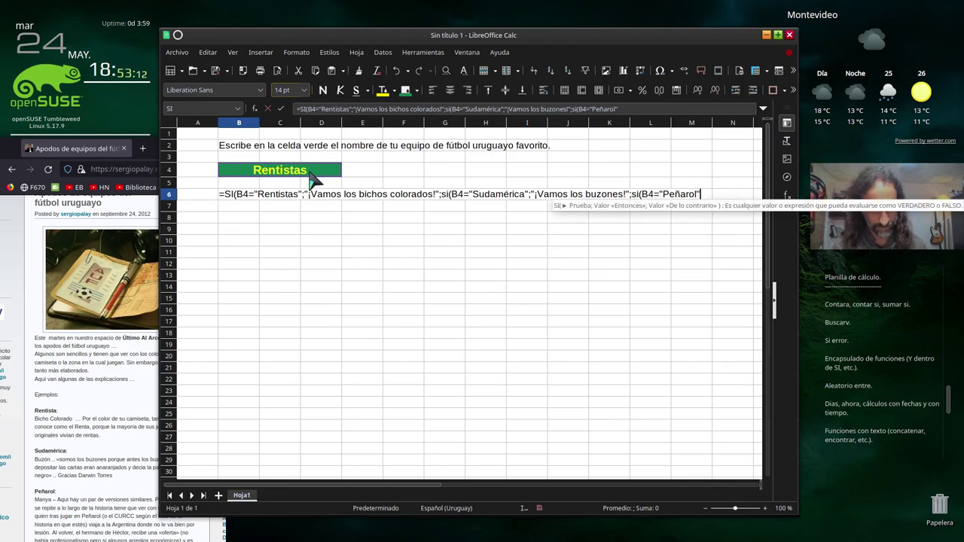
{"action": "type", "text": ";\"¡Vamo"}
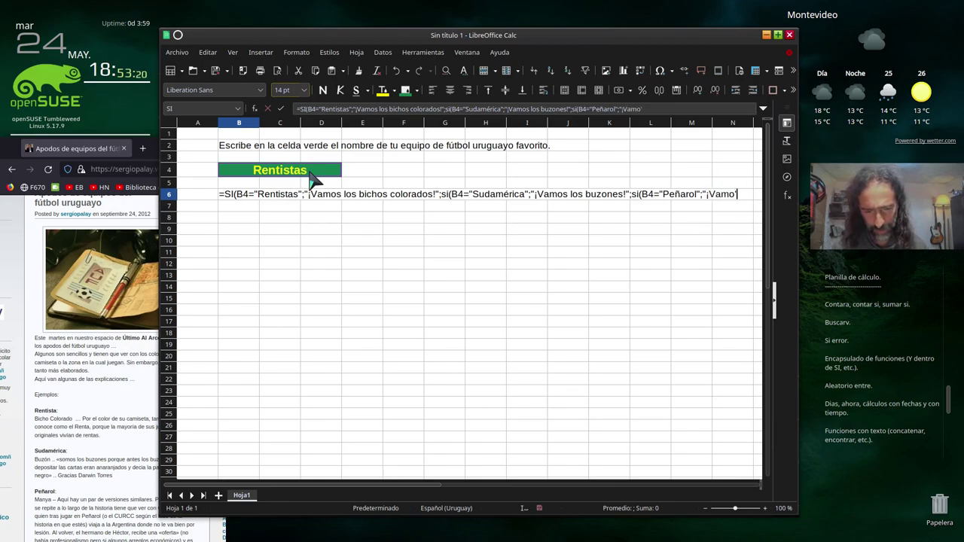
- Complete the Peñarol condition returning "¡Vamo' los manyas!" and start another nested si(
{"action": "type", "text": "man"}
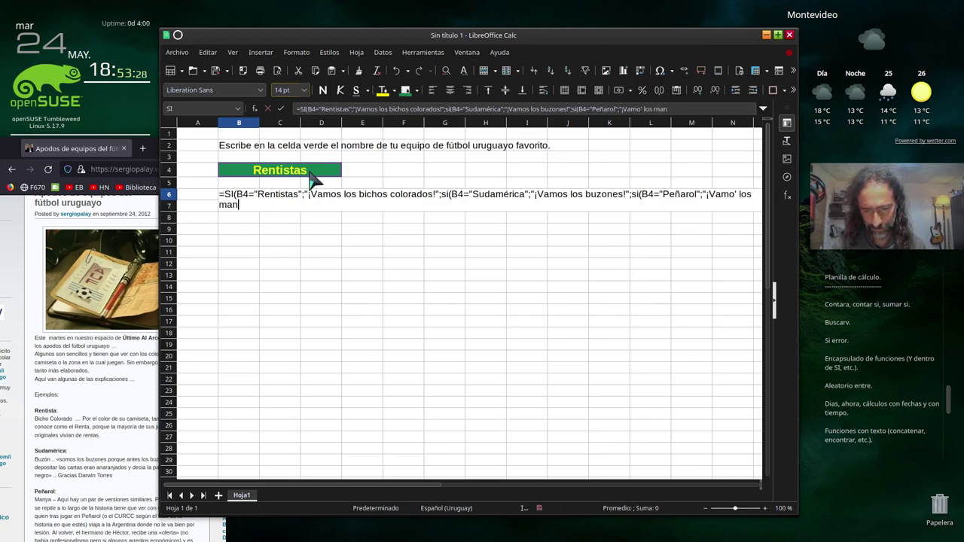
{"action": "type", "text": "yas!\""}
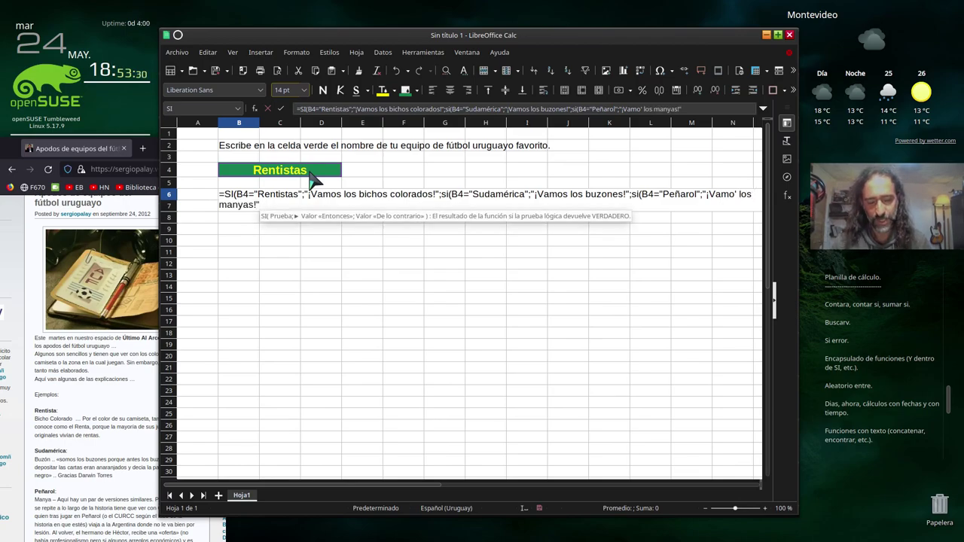
{"action": "type", "text": ";"}
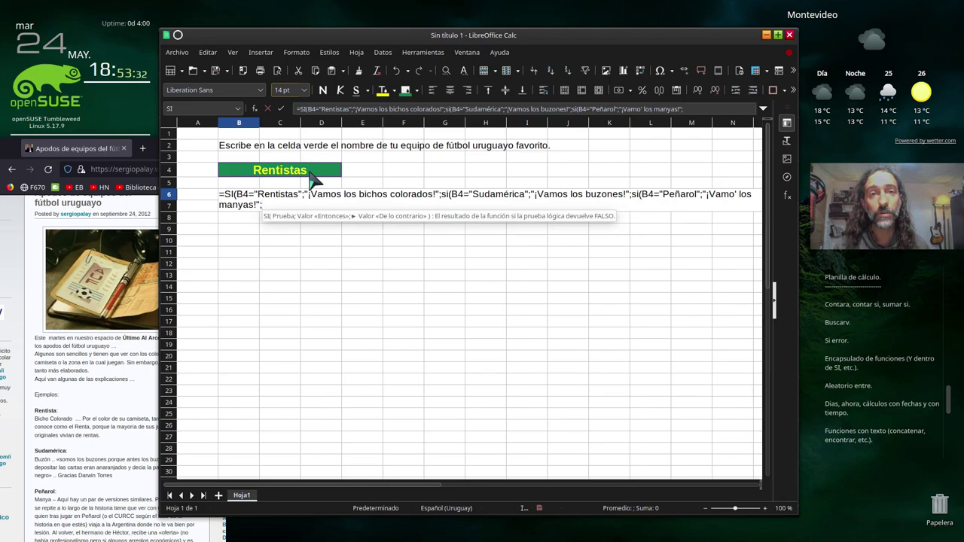
{"action": "type", "text": "si("}
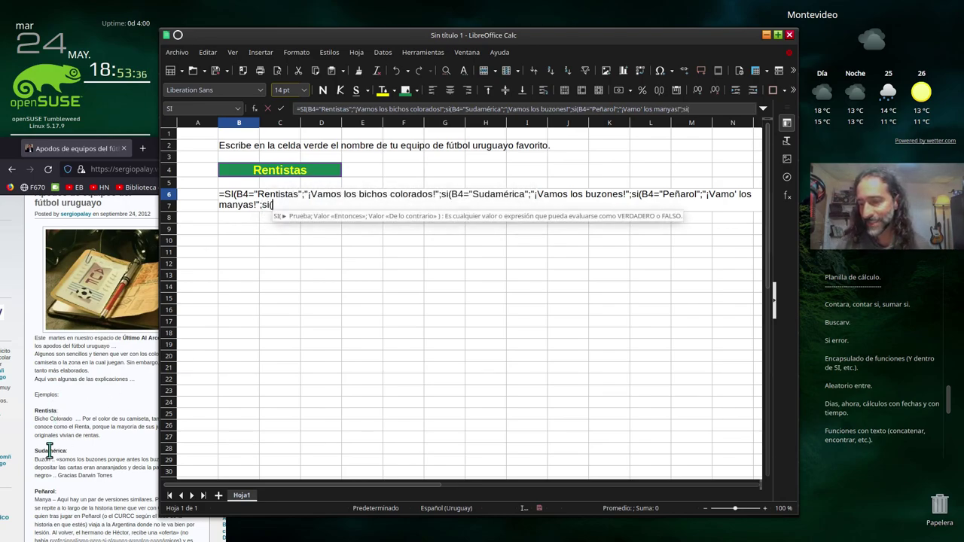
- Reference B4 in a new condition checking 'Nacional' that returns "¡Vamo' los bolsos!"
{"action": "scroll", "coordinate": [94, 397], "scroll_direction": "down", "scroll_amount": 5}
{"action": "scroll", "coordinate": [94, 397], "scroll_direction": "down", "scroll_amount": 3}
{"action": "scroll", "coordinate": [94, 397], "scroll_direction": "down", "scroll_amount": 3}
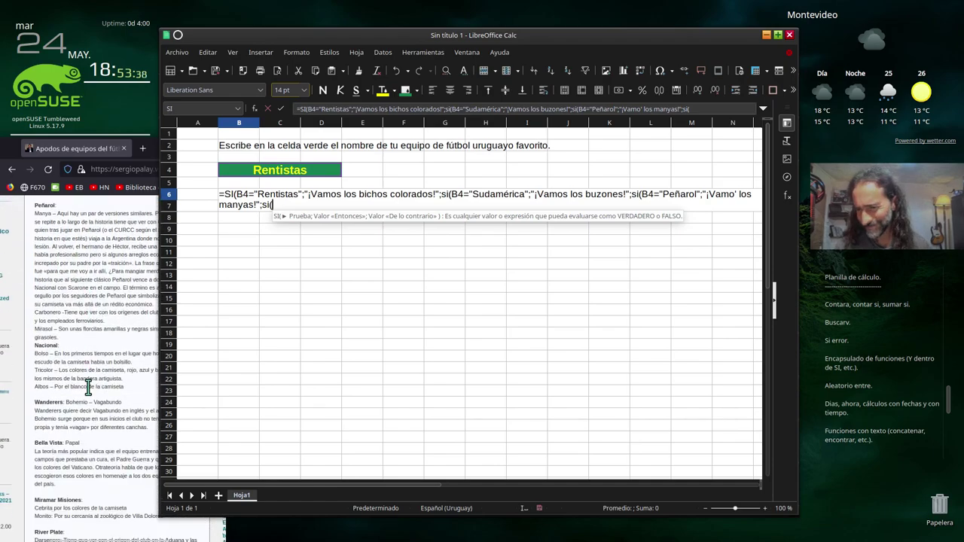
{"action": "scroll", "coordinate": [95, 397], "scroll_direction": "down", "scroll_amount": 3}
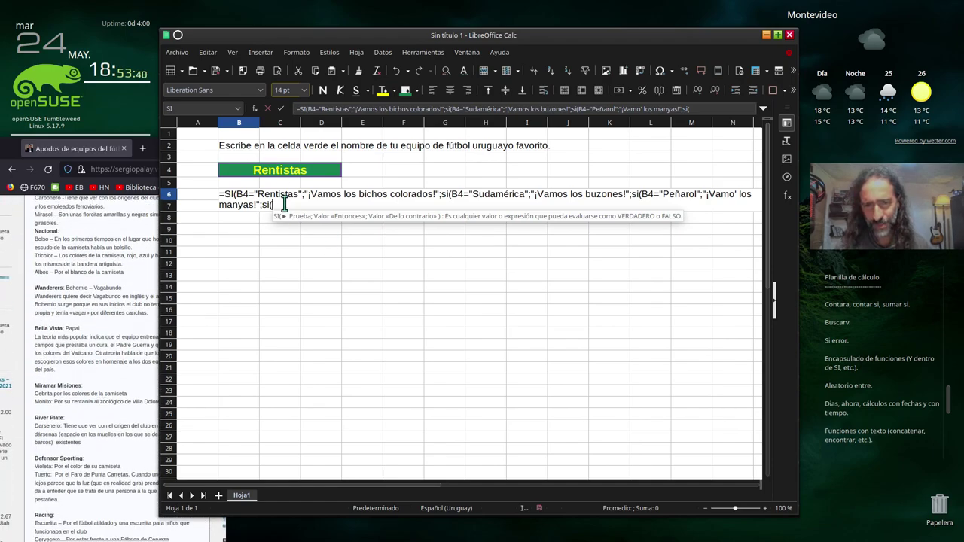
{"action": "left_click", "coordinate": [279, 175]}
{"action": "type", "text": "="}
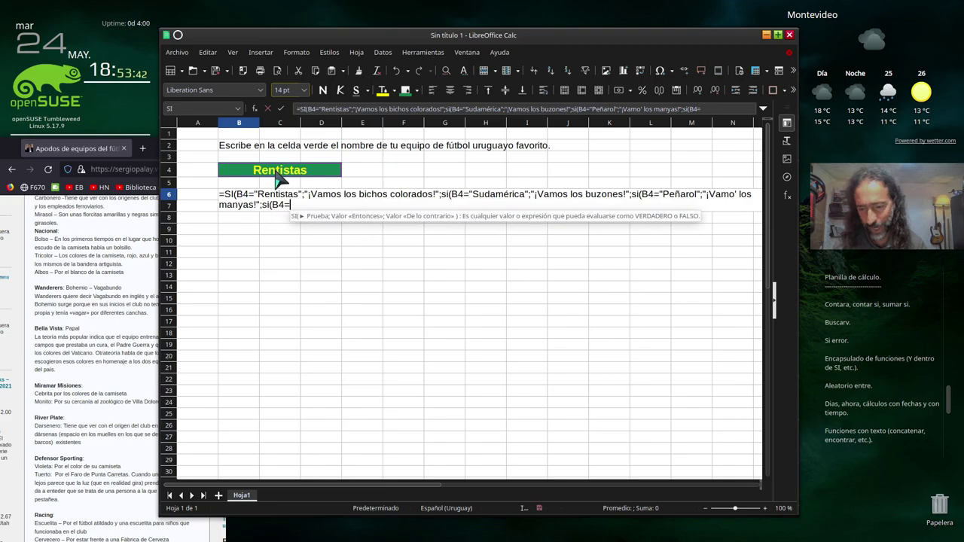
{"action": "type", "text": "\"Nacional"}
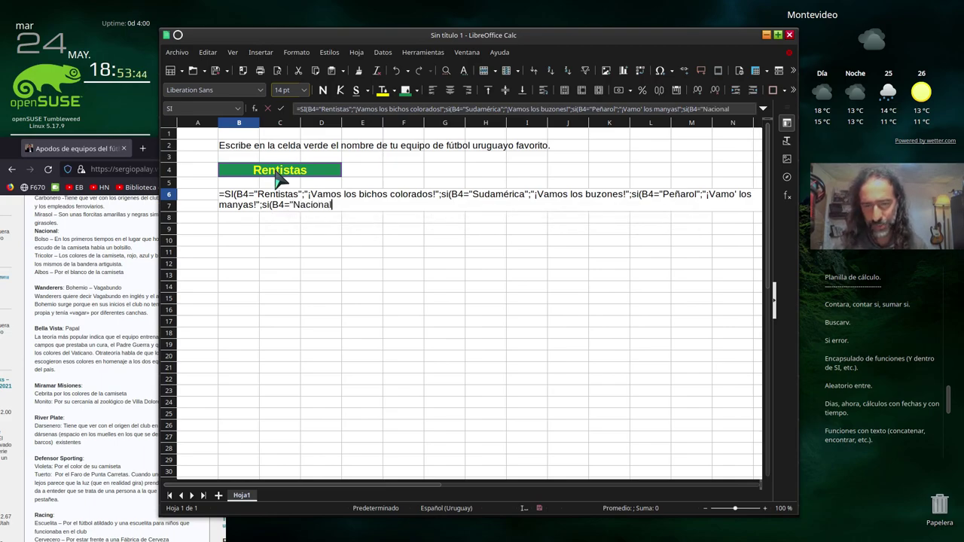
{"action": "type", "text": "\";"}
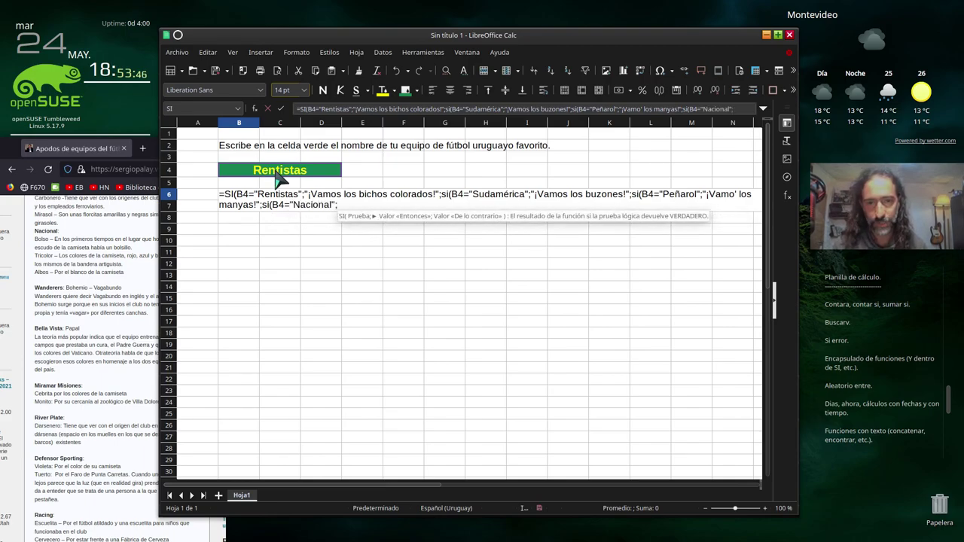
{"action": "type", "text": "\"¡Va"}
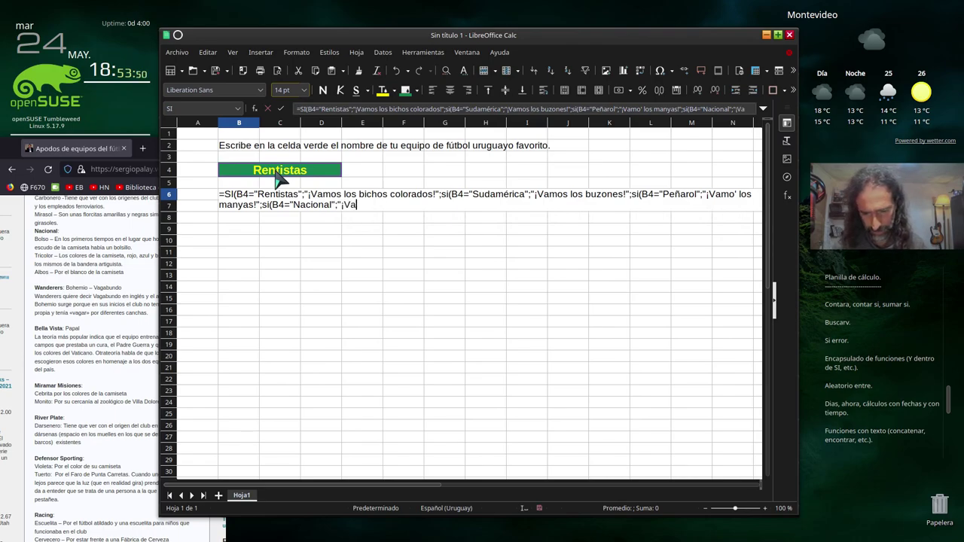
{"action": "type", "text": "mo' los bolsos"}
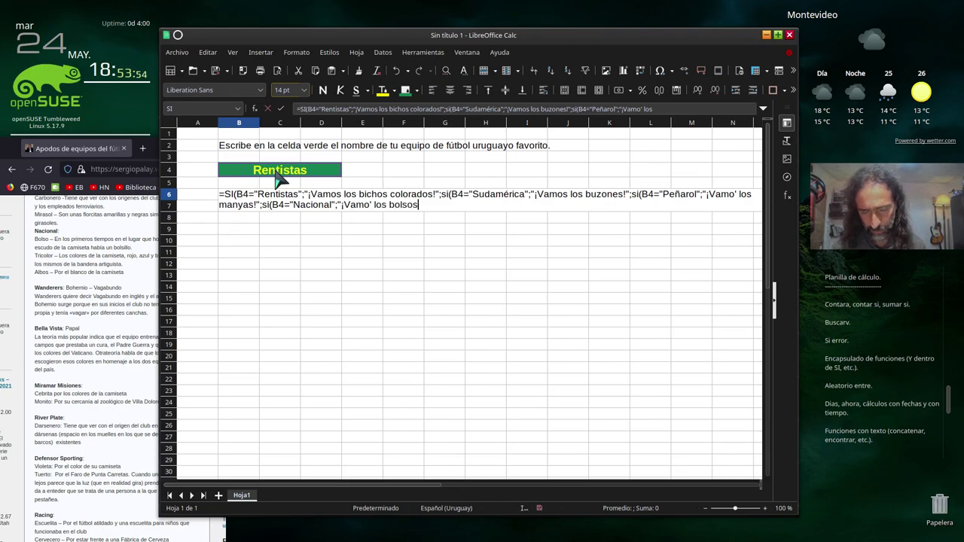
{"action": "type", "text": "\""}
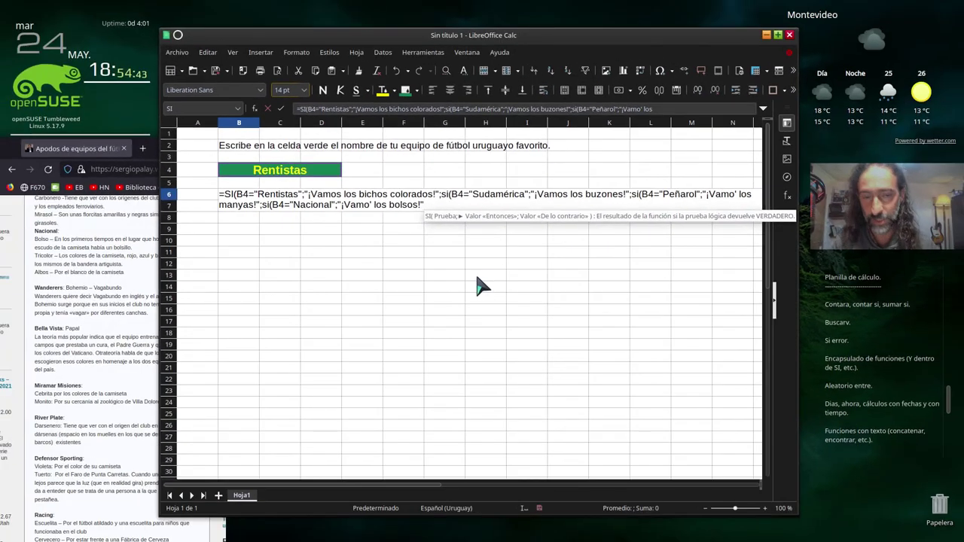
- End the formula with the else value 'Seguramente ese no es un equipo uruguayo' and closing brackets
{"action": "type", "text": ";"}
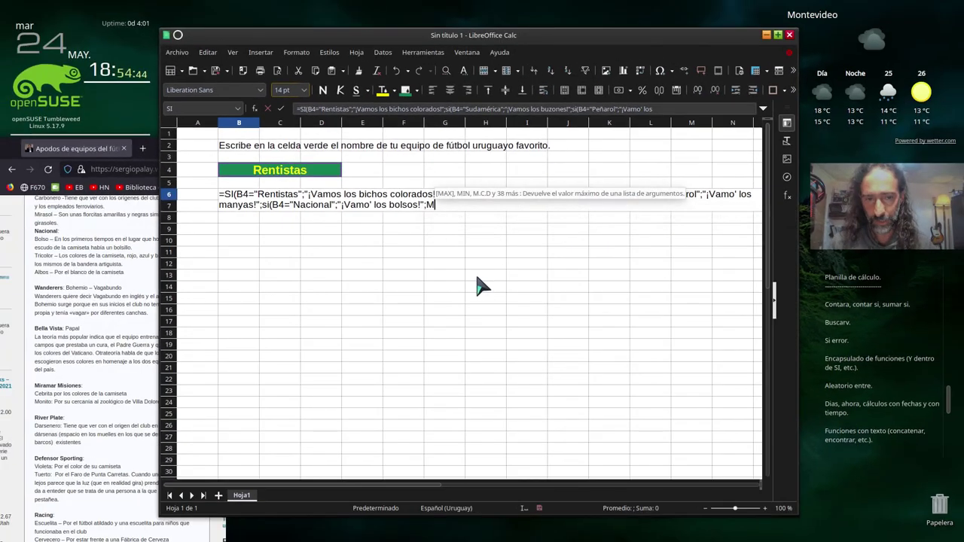
{"action": "type", "text": "\""}
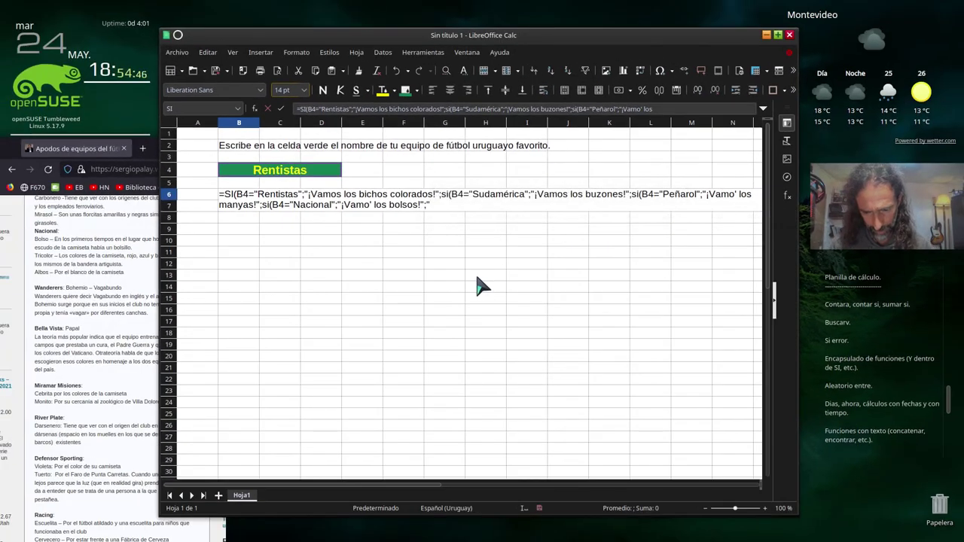
{"action": "type", "text": "Seguramente ese "}
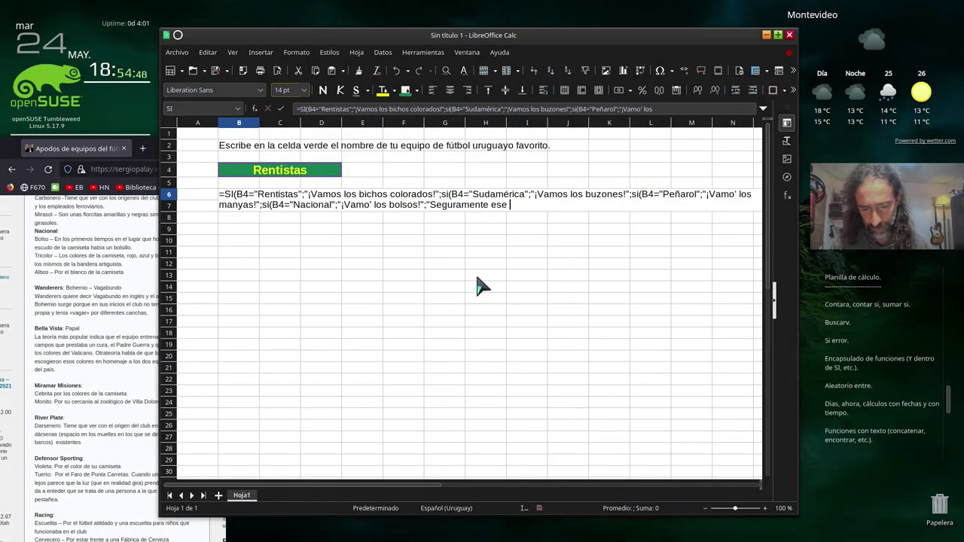
{"action": "type", "text": "no es un equip"}
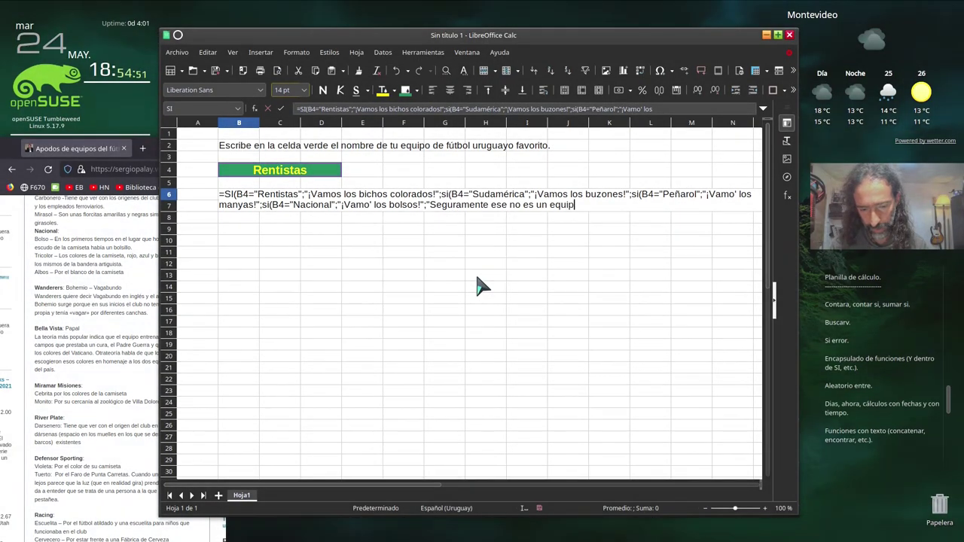
{"action": "type", "text": "o "}
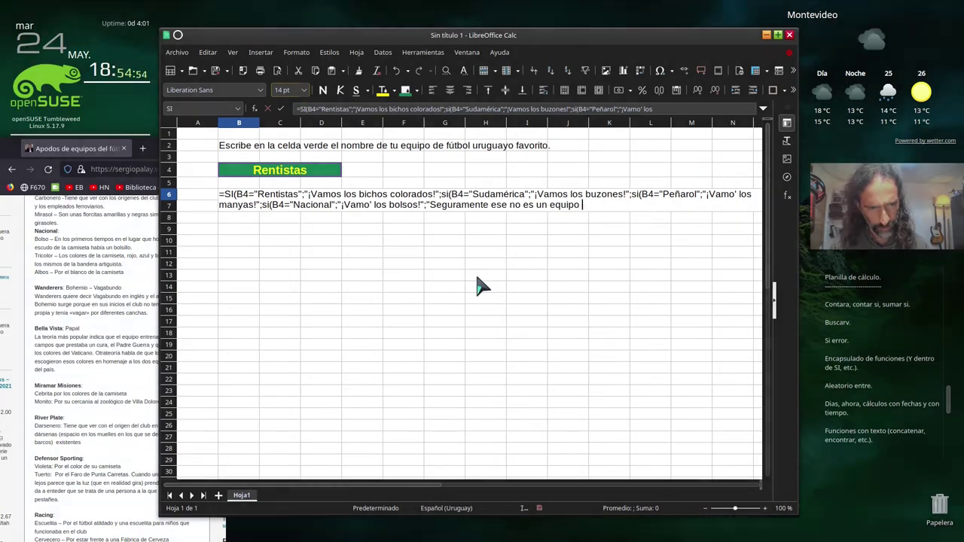
{"action": "type", "text": "uruguayo"}
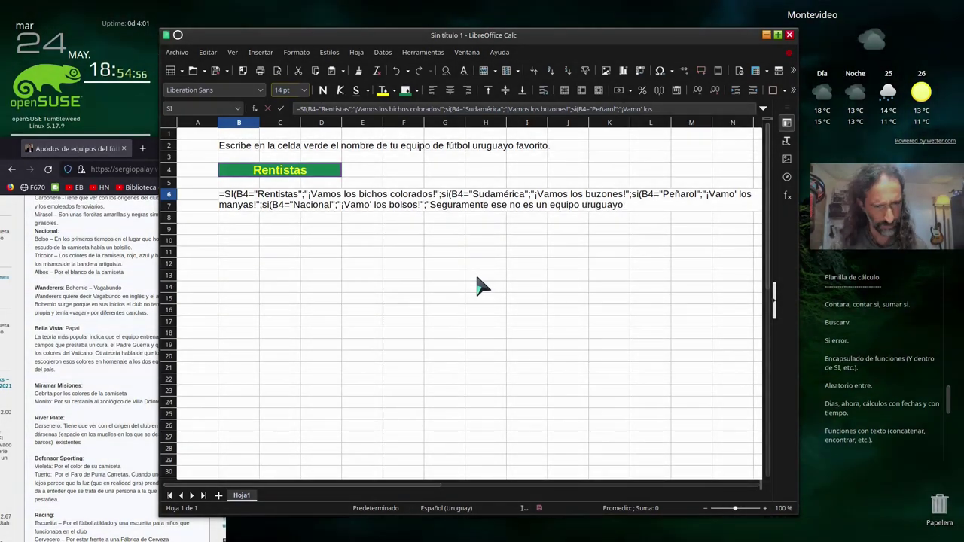
{"action": "type", "text": "\")"}
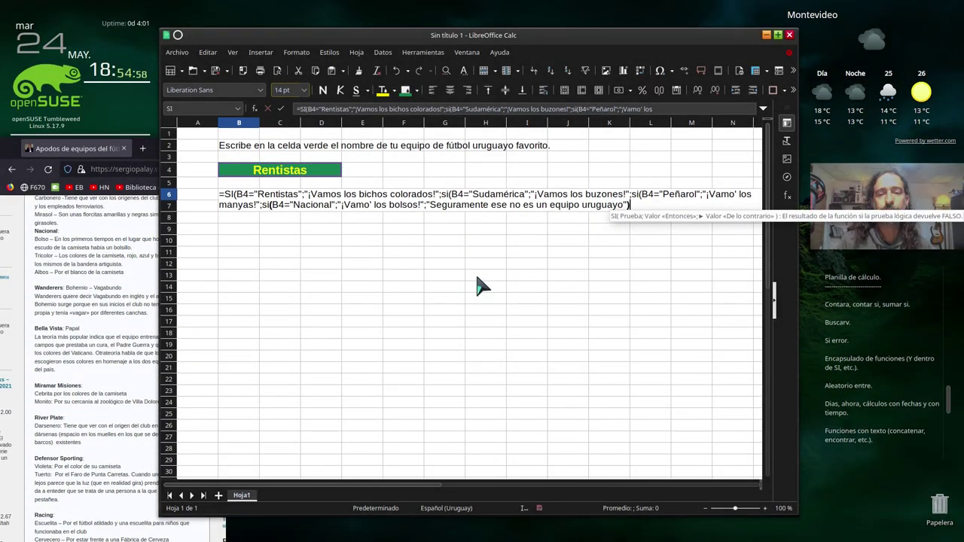
- Commit the B6 chant formula and replace Rentistas in B4 with Danubio
{"action": "key", "text": "Return"}
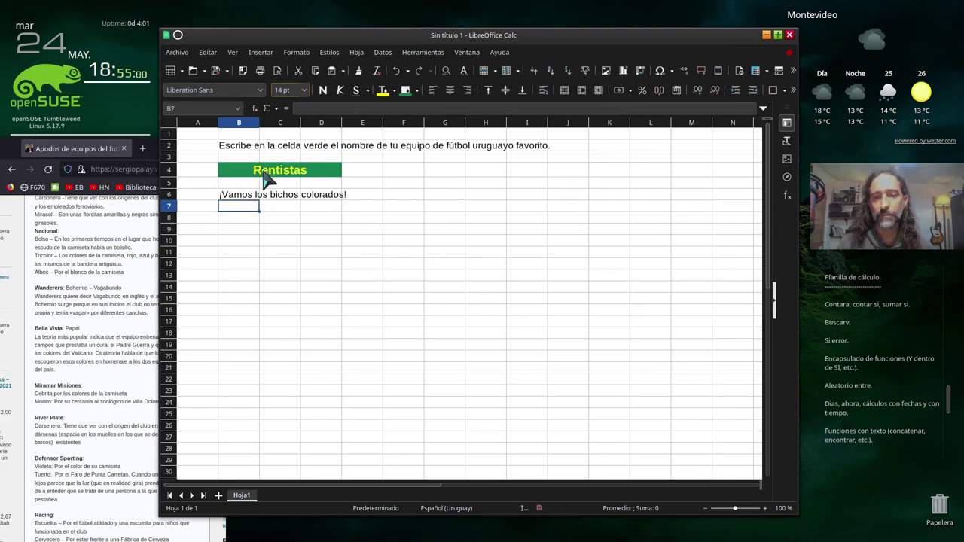
{"action": "left_click", "coordinate": [268, 179]}
{"action": "key", "text": "Delete"}
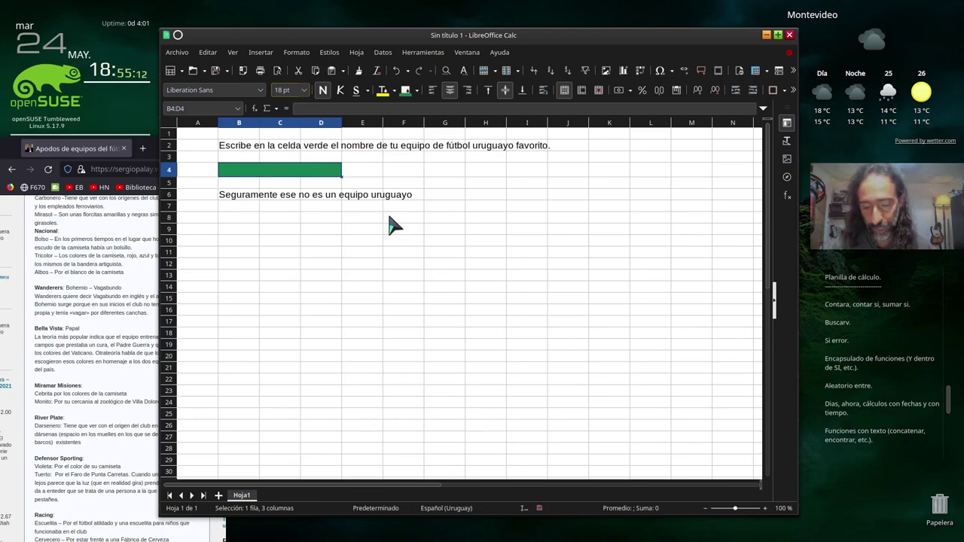
{"action": "type", "text": "Danubio"}
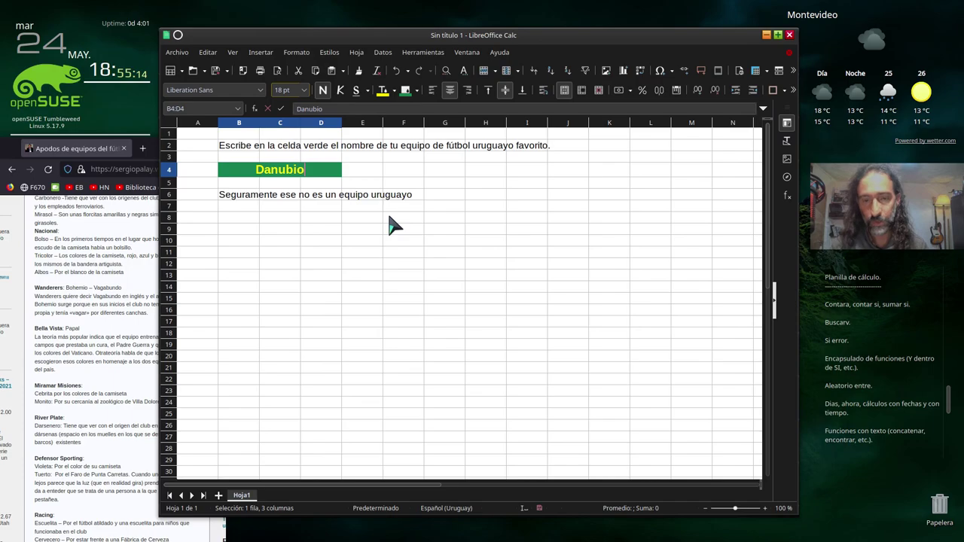
{"action": "key", "text": "Return"}
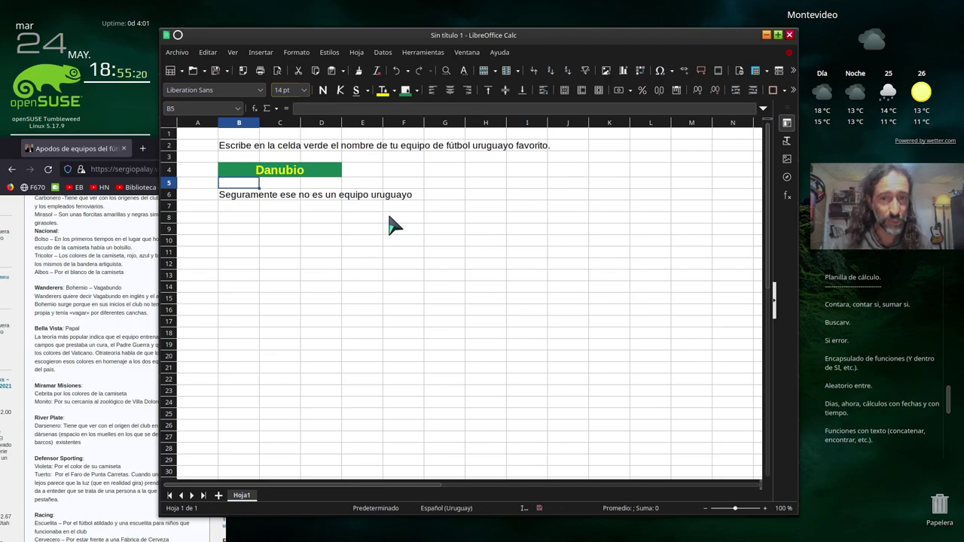
- Try Nacional, Peñarol and Rentistas in the green cell B4
{"action": "key", "text": "Up"}
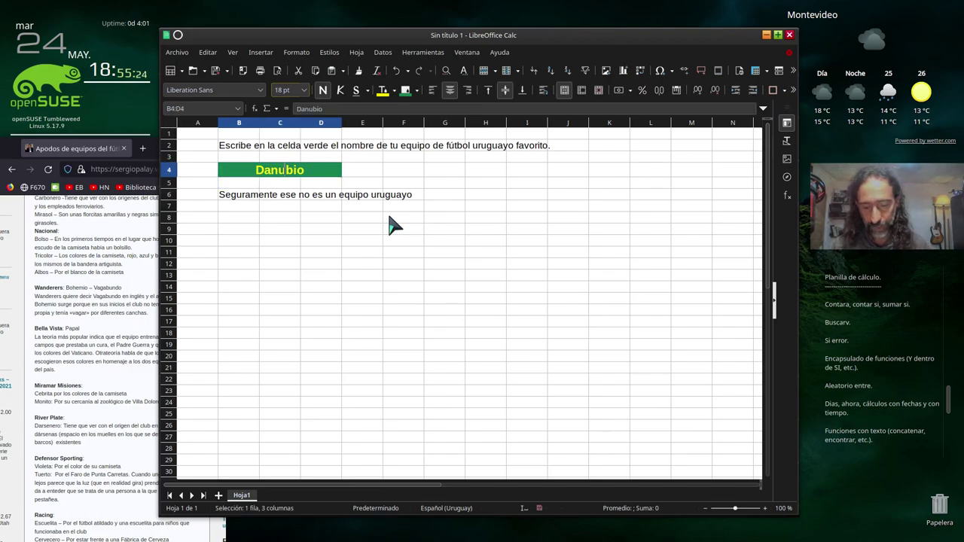
{"action": "type", "text": "Nacional"}
{"action": "key", "text": "Return"}
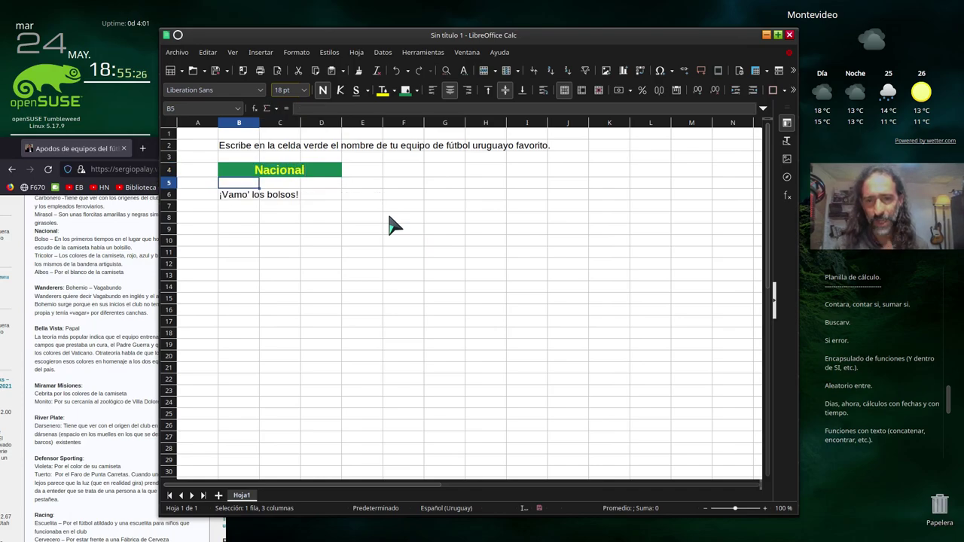
{"action": "key", "text": "Up"}
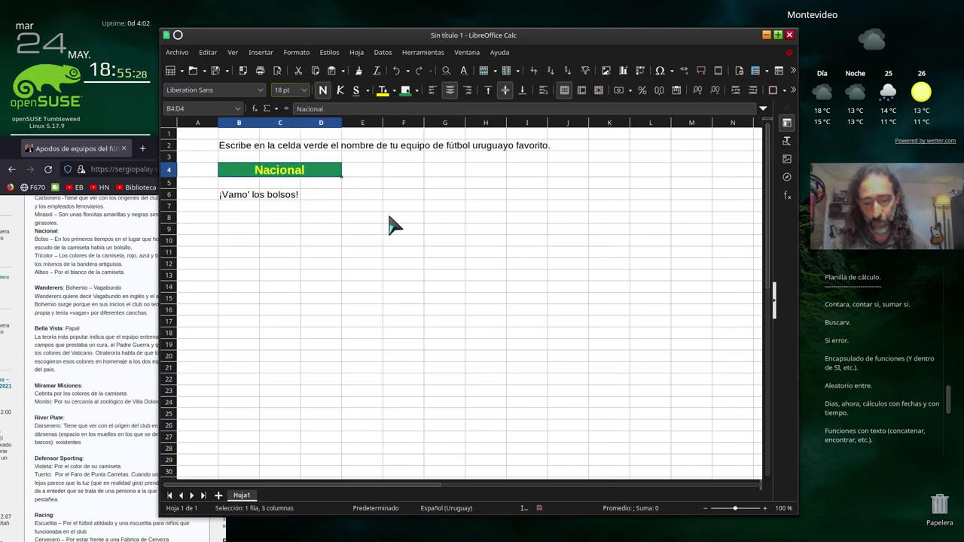
{"action": "type", "text": "Peñarol"}
{"action": "key", "text": "Return"}
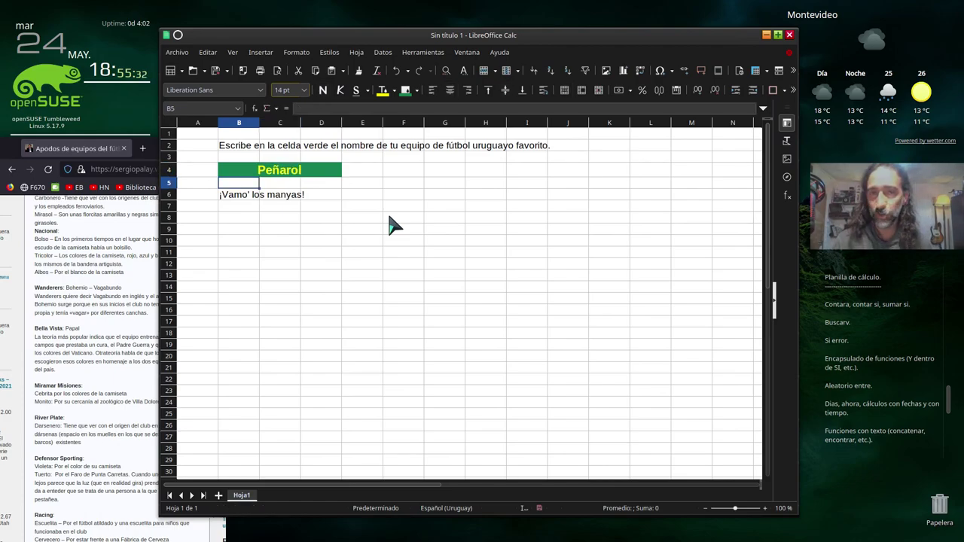
{"action": "key", "text": "Up"}
{"action": "type", "text": "Rentis"}
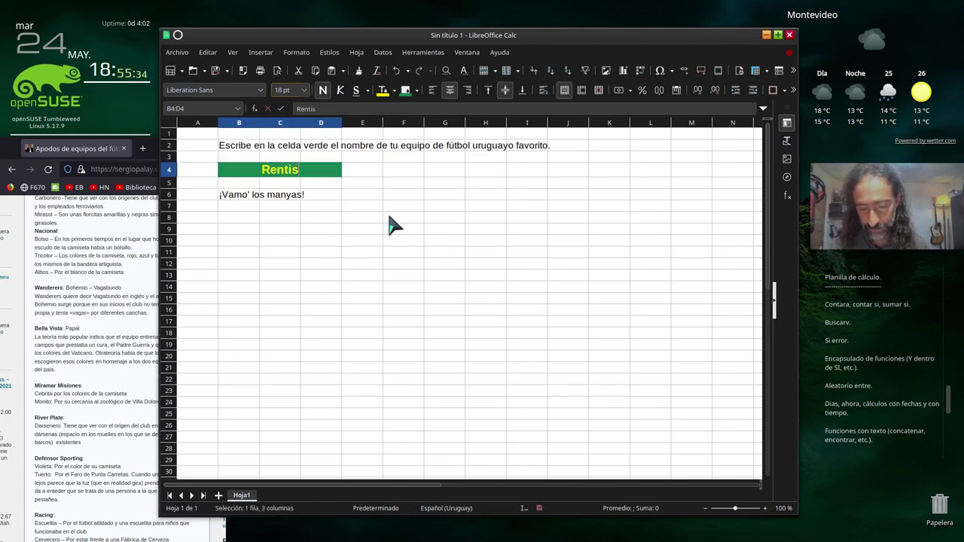
{"action": "type", "text": "tas"}
{"action": "key", "text": "Return"}
- Enter Sudamerica, then correct it to Sudamérica so B6 shows ¡Vamos los buzones!
{"action": "key", "text": "Up"}
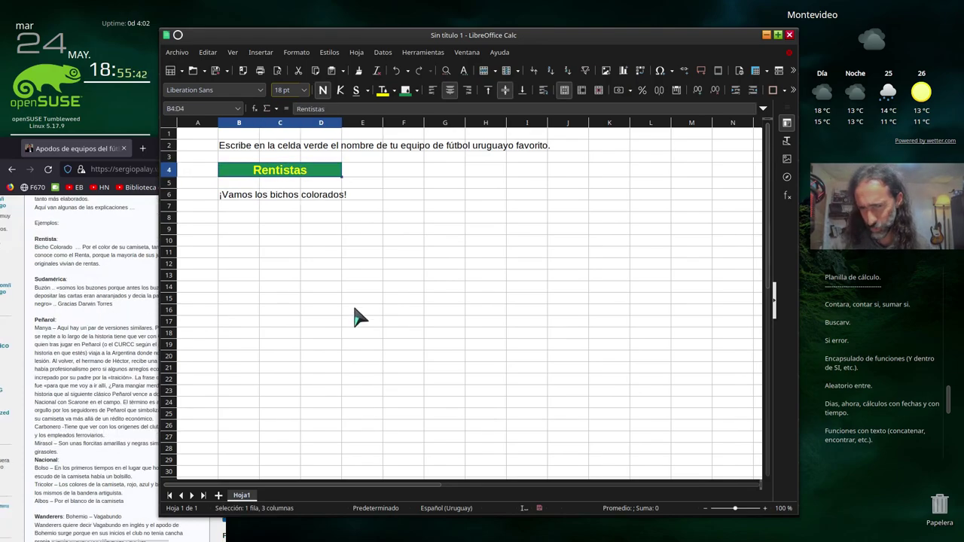
{"action": "type", "text": "Sudame"}
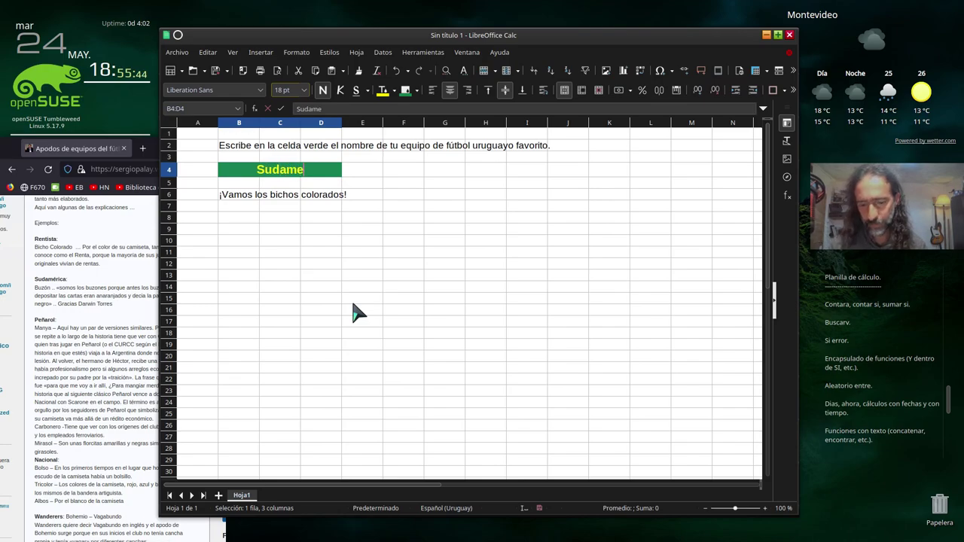
{"action": "type", "text": "rica"}
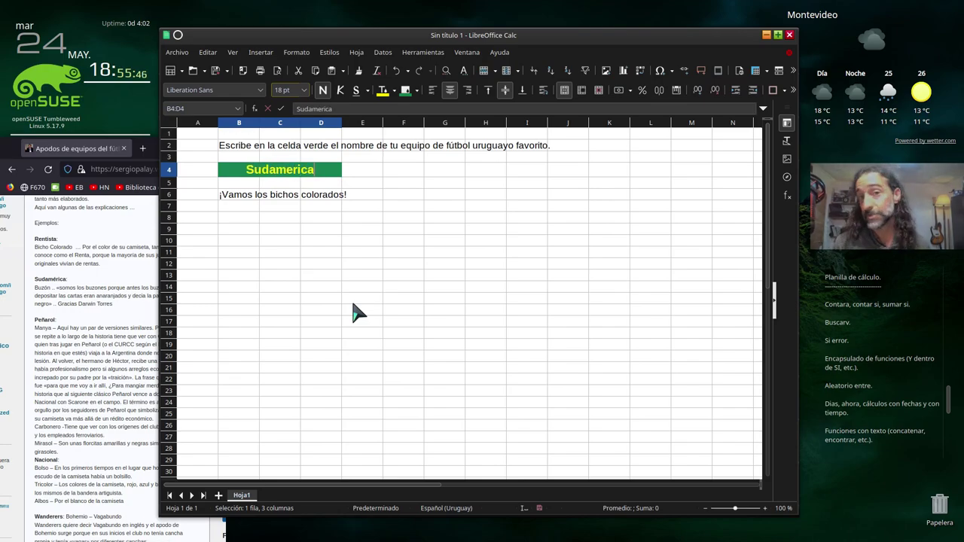
{"action": "key", "text": "Return"}
{"action": "key", "text": "Up"}
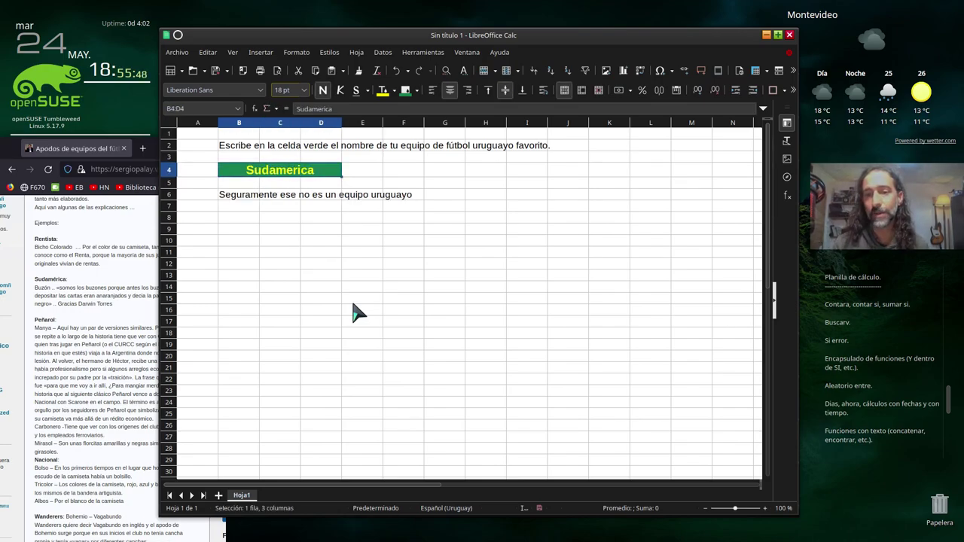
{"action": "key", "text": "F2"}
{"action": "key", "text": "BackSpace"}
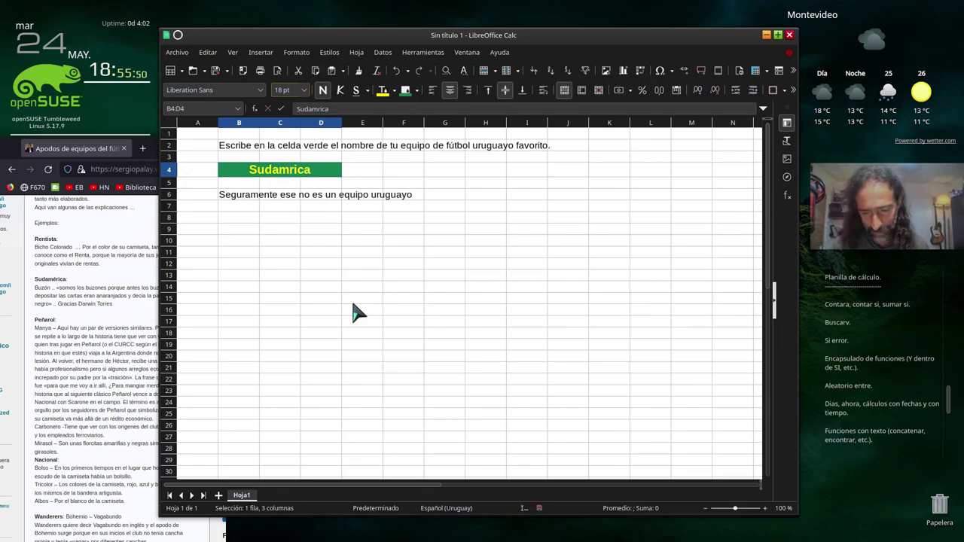
{"action": "type", "text": "é"}
{"action": "key", "text": "Return"}
{"action": "key", "text": "Up"}
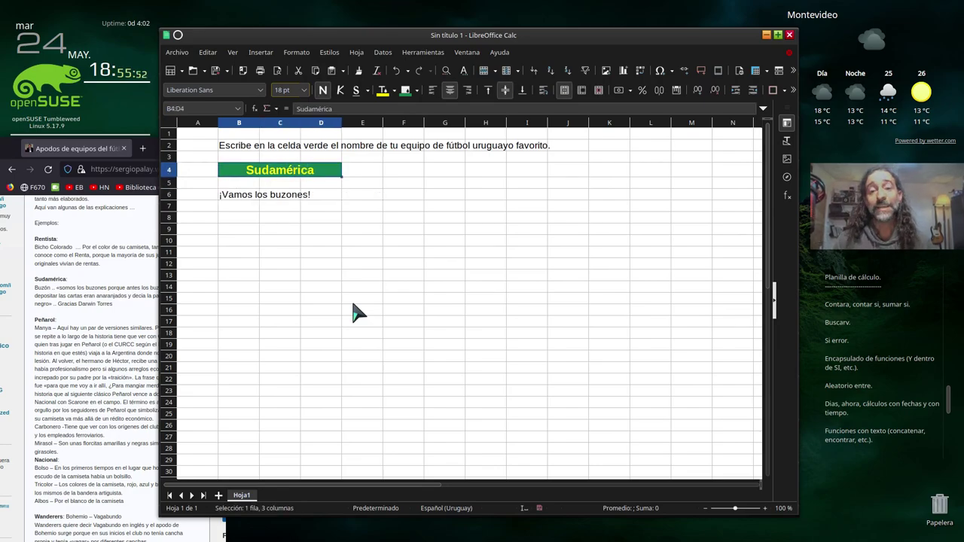
{"action": "key", "text": "F2"}
{"action": "key", "text": "BackSpace"}
{"action": "key", "text": "BackSpace"}
{"action": "key", "text": "BackSpace"}
{"action": "key", "text": "BackSpace"}
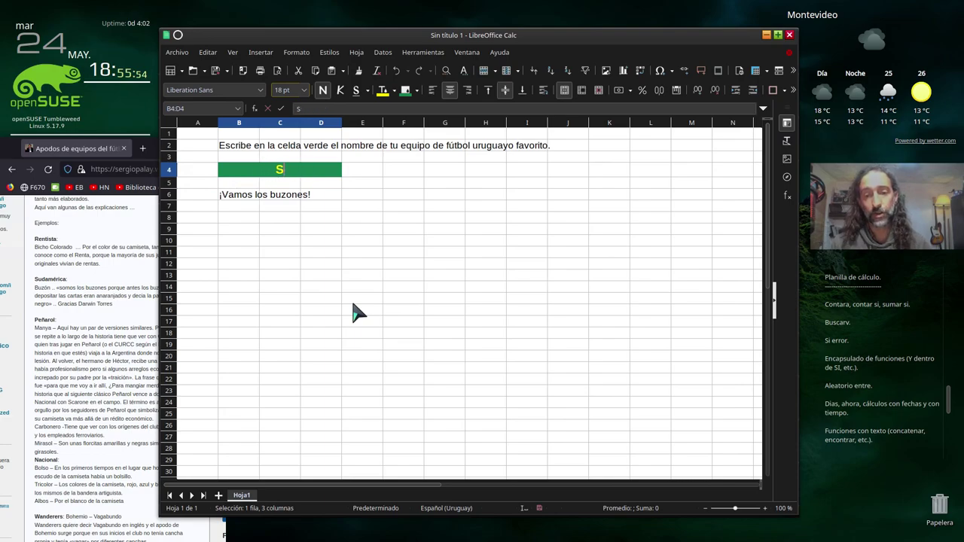
- Try lowercase peñarol and nacional in B4, then capitalise it to Nacional
{"action": "type", "text": "peñarol"}
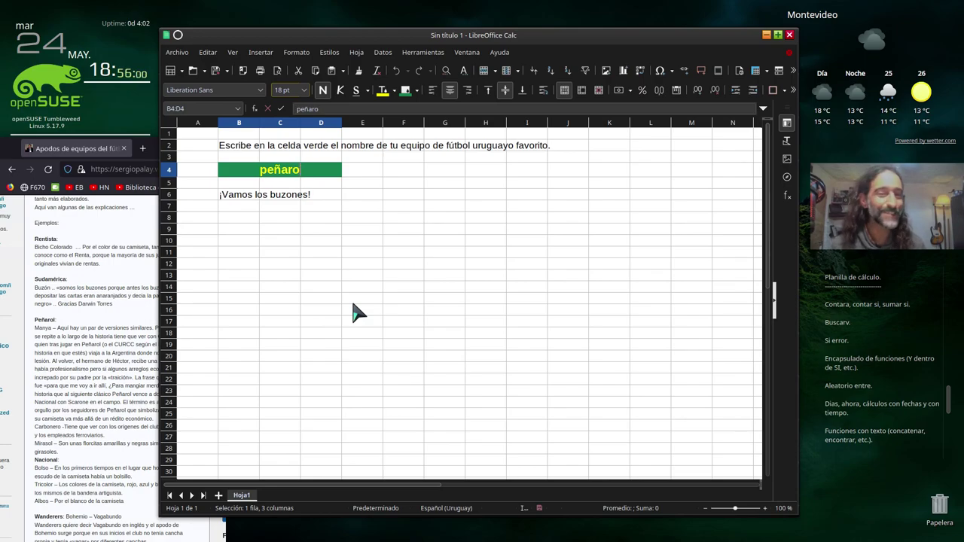
{"action": "key", "text": "BackSpace"}
{"action": "key", "text": "BackSpace"}
{"action": "key", "text": "BackSpace"}
{"action": "type", "text": "acional"}
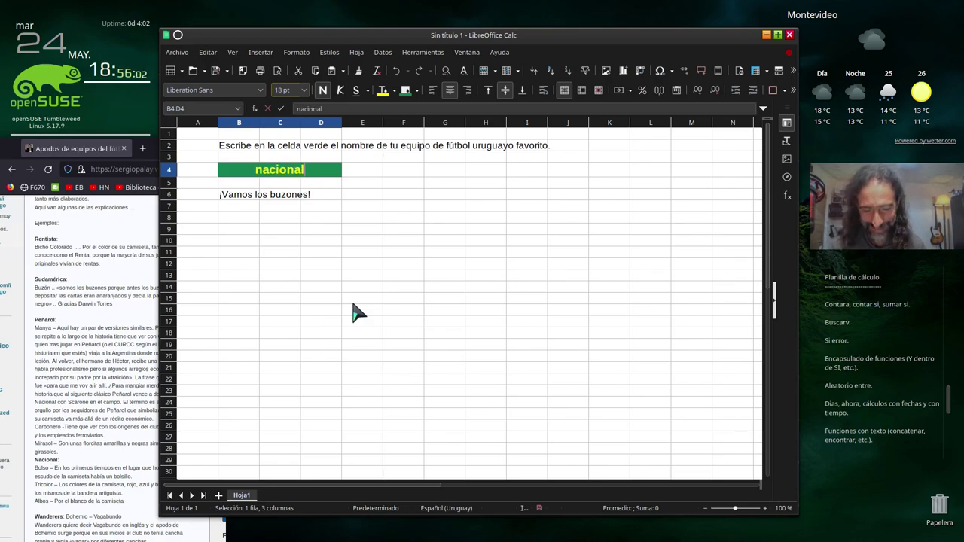
{"action": "key", "text": "Return"}
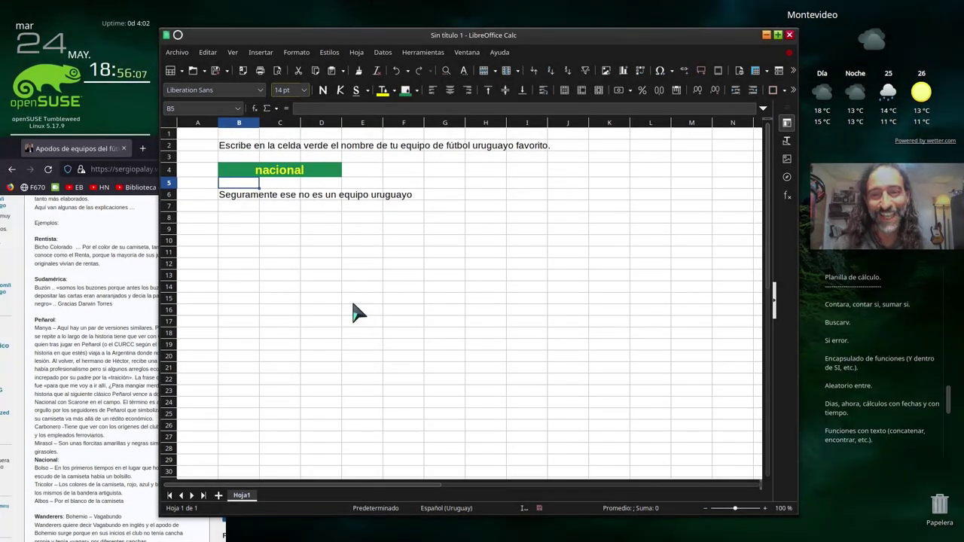
{"action": "key", "text": "Up"}
{"action": "key", "text": "F2"}
{"action": "key", "text": "Home"}
{"action": "key", "text": "Delete"}
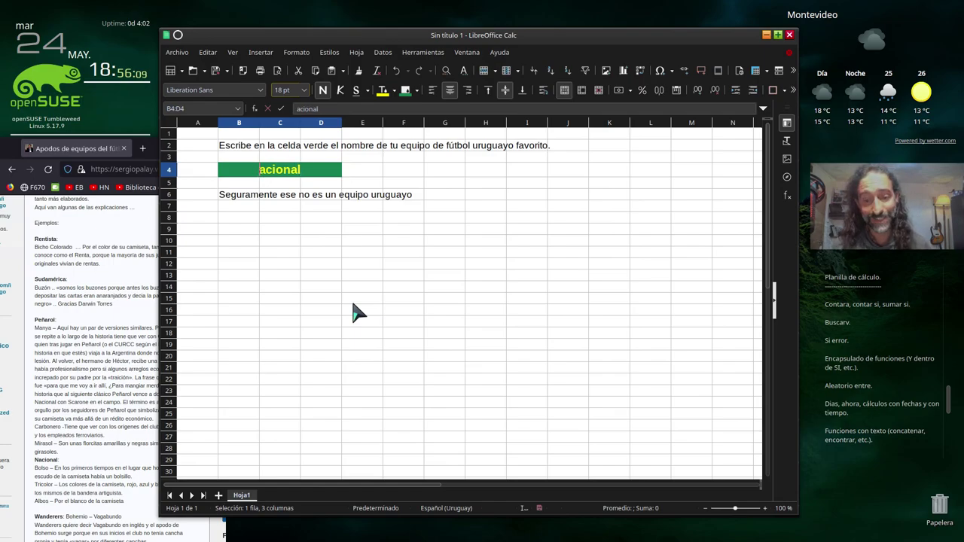
{"action": "type", "text": "N"}
{"action": "key", "text": "Return"}
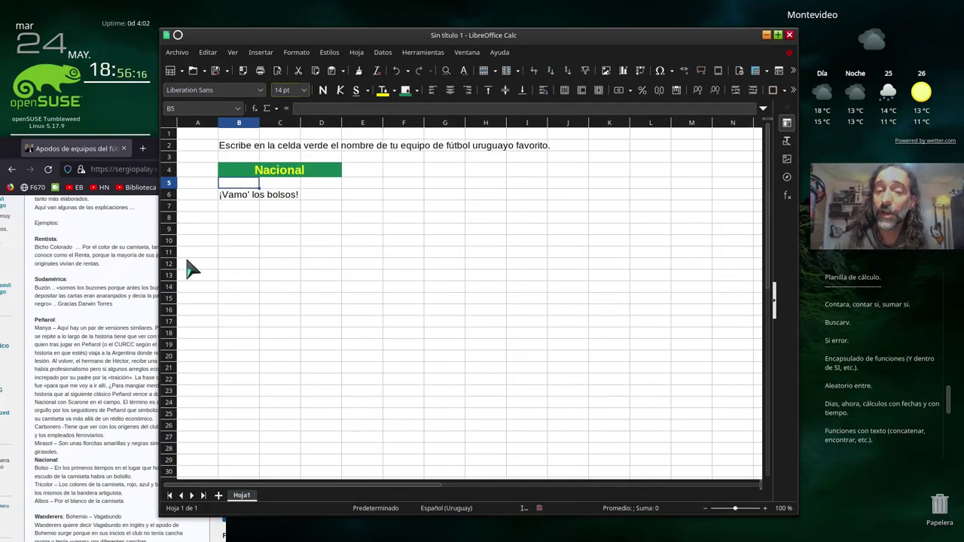
- Clear the team name from green cell B4 and select B6
{"action": "left_click", "coordinate": [246, 195]}
{"action": "left_click", "coordinate": [265, 170]}
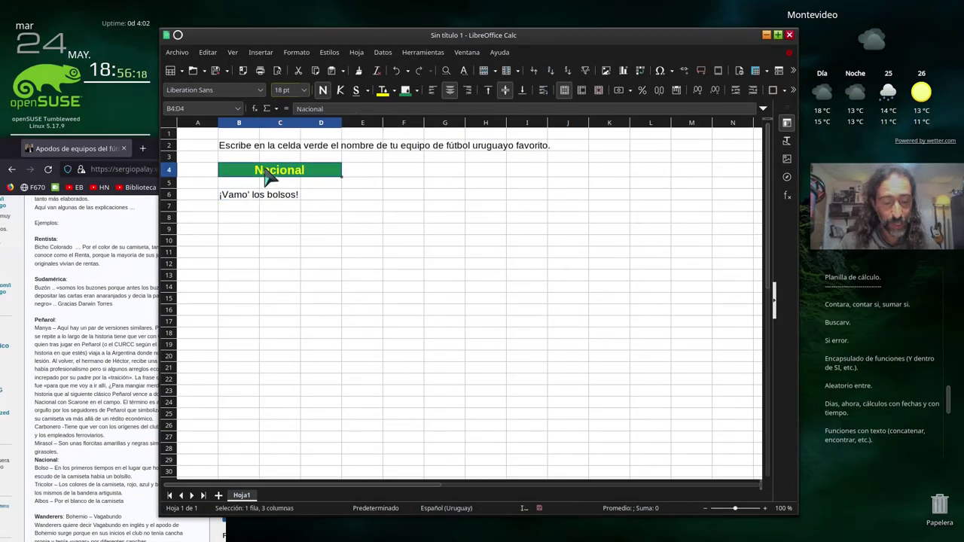
{"action": "key", "text": "Delete"}
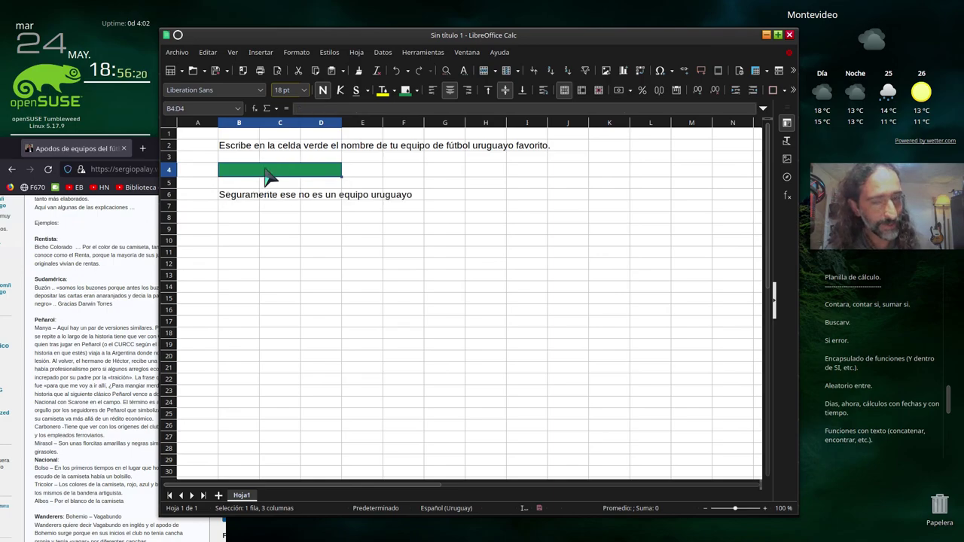
{"action": "left_click", "coordinate": [256, 202]}
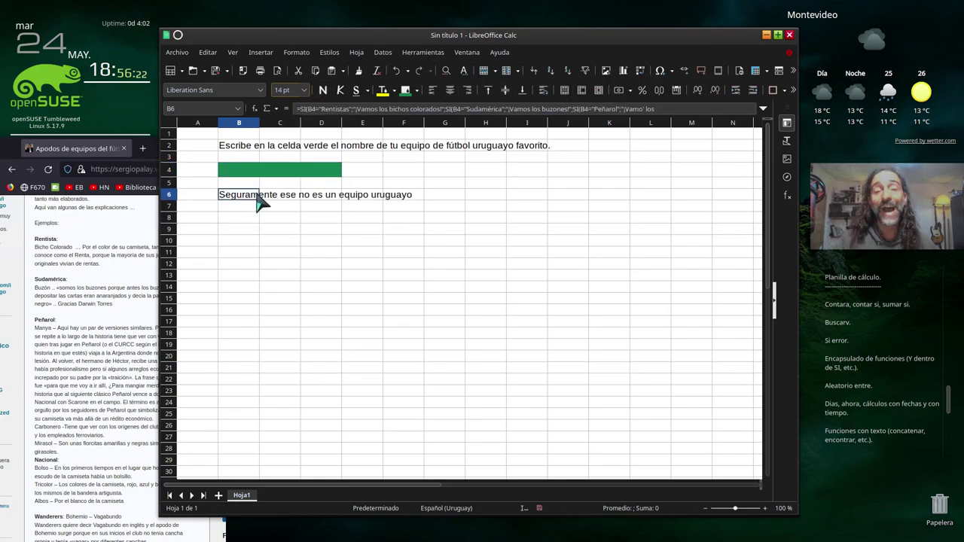
- Append two more closing parentheses to the end of the B6 formula
{"action": "key", "text": "F2"}
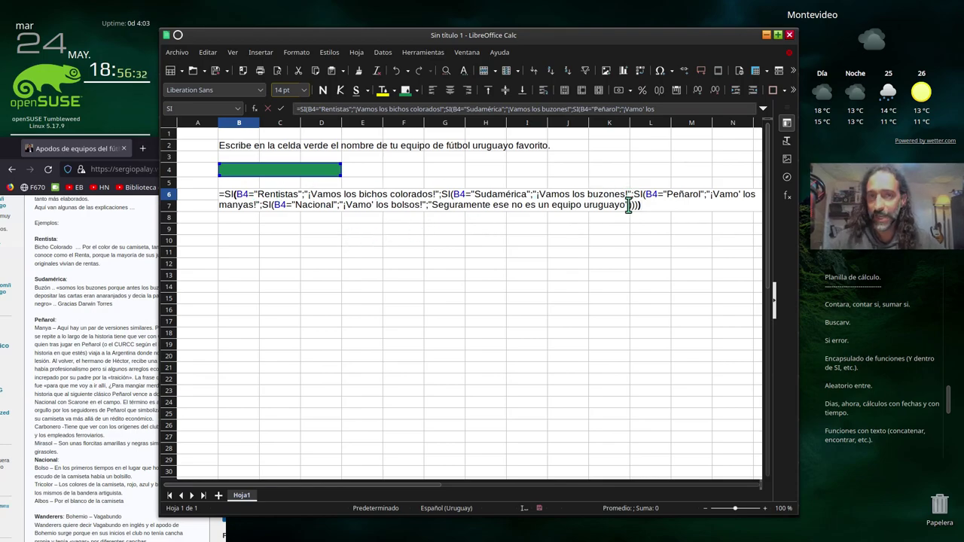
{"action": "type", "text": "))"}
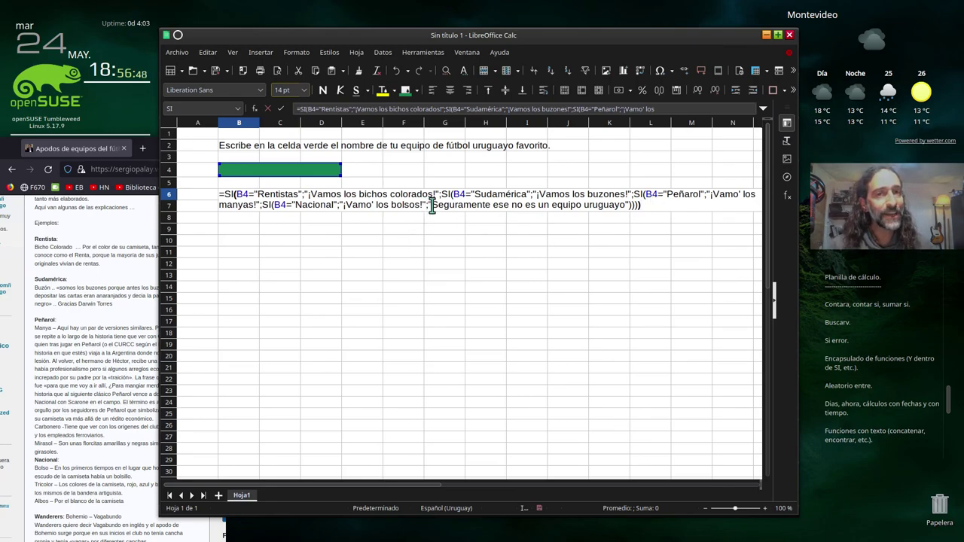
{"action": "scroll", "coordinate": [91, 322], "scroll_direction": "down", "scroll_amount": 3}
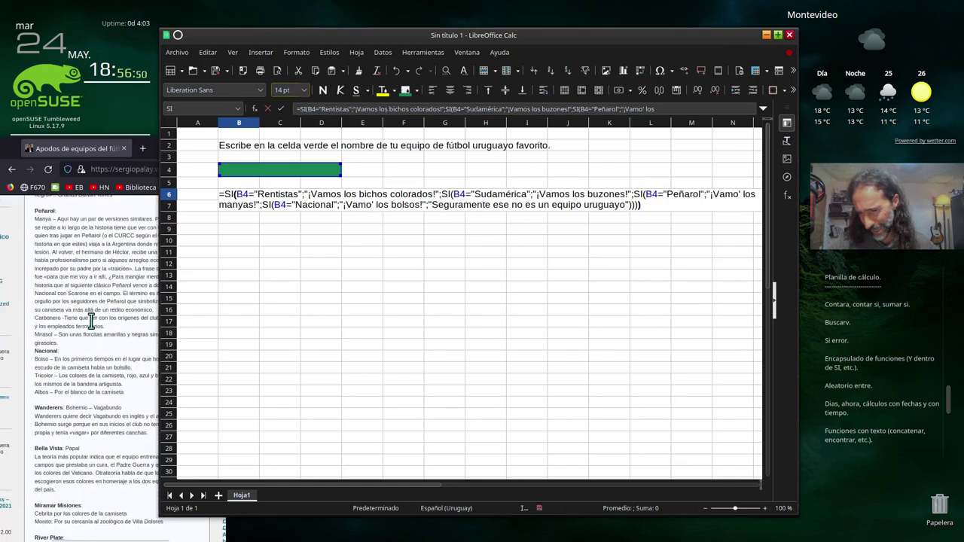
{"action": "scroll", "coordinate": [91, 321], "scroll_direction": "down", "scroll_amount": 3}
{"action": "scroll", "coordinate": [89, 301], "scroll_direction": "down", "scroll_amount": 2}
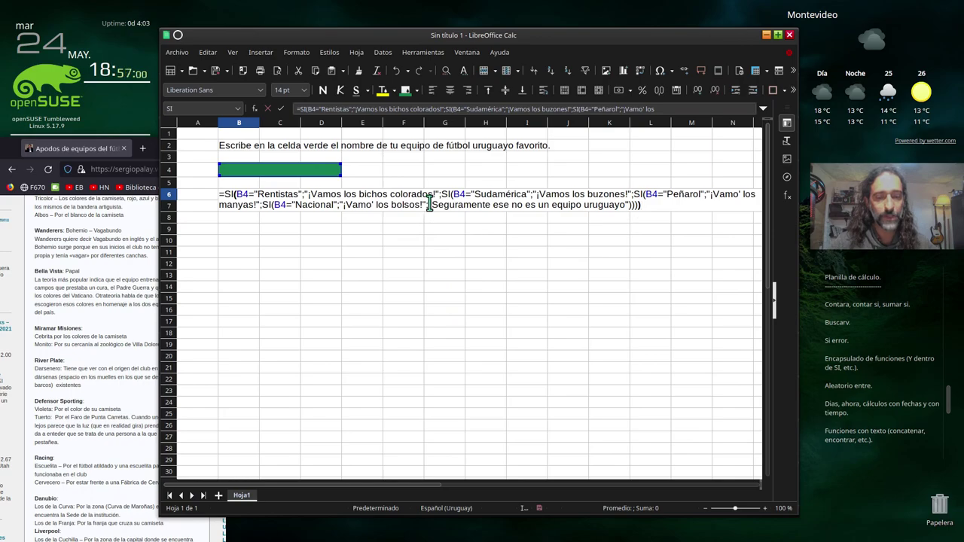
- Replace the B6 fallback with a nested si testing B4 for "Wanderers" returning "¡Vamo' los bohemios!"
{"action": "left_click_drag", "start_coordinate": [431, 204], "coordinate": [646, 205]}
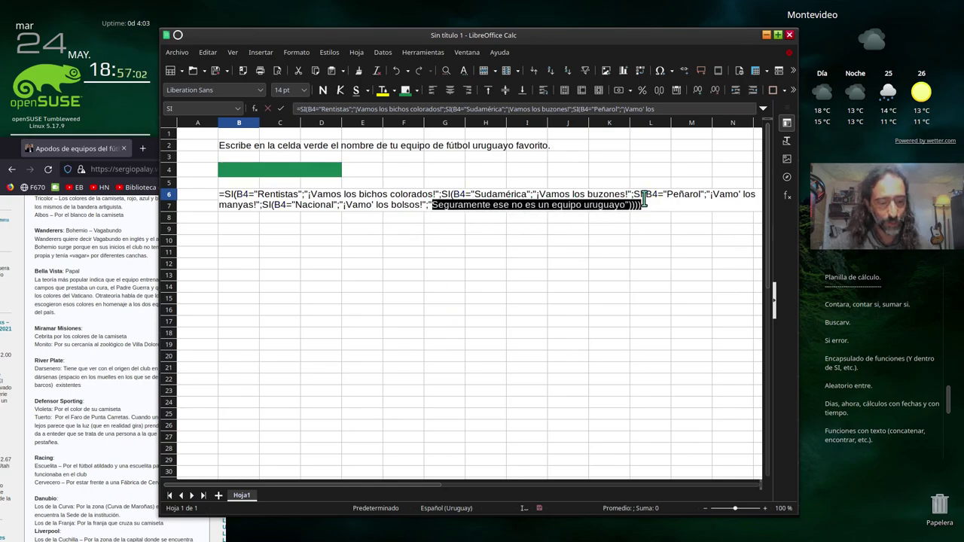
{"action": "key", "text": "BackSpace"}
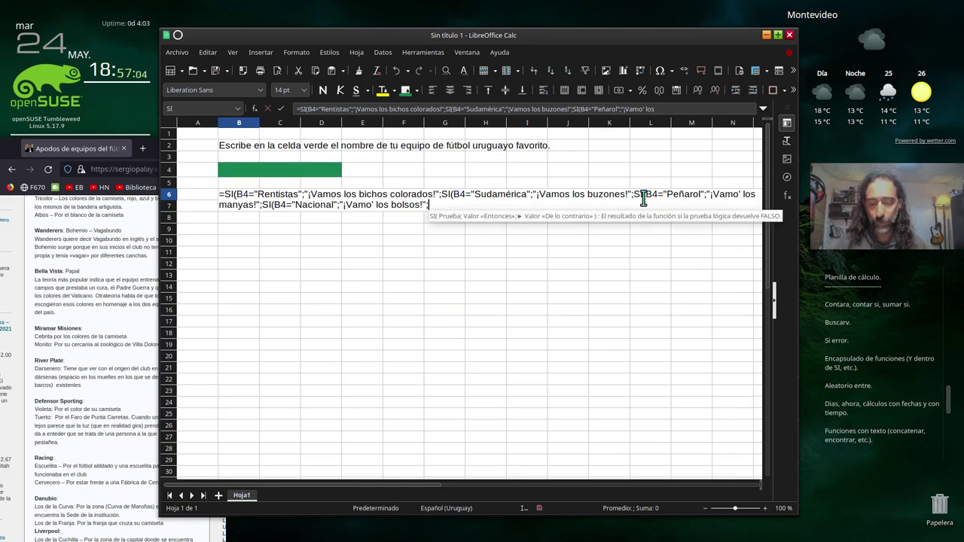
{"action": "type", "text": "si"}
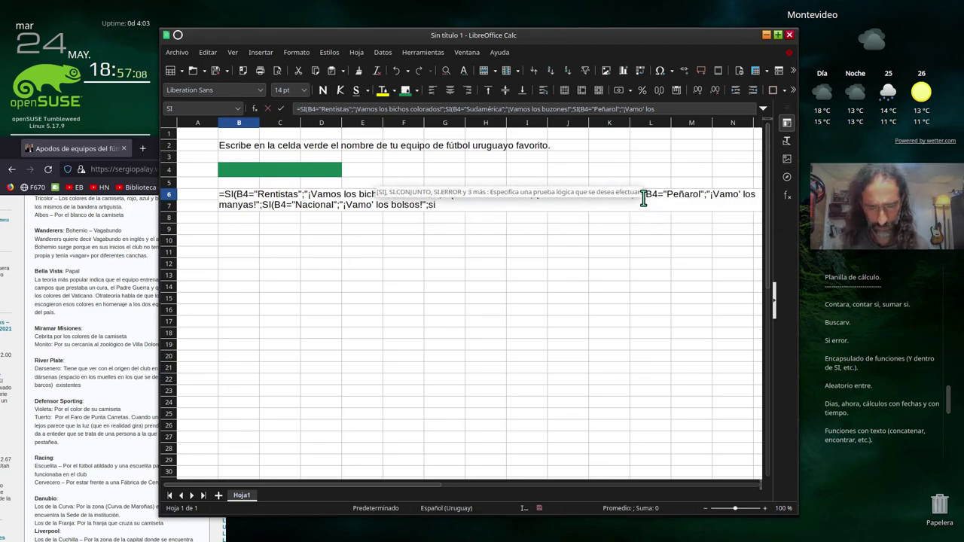
{"action": "type", "text": "("}
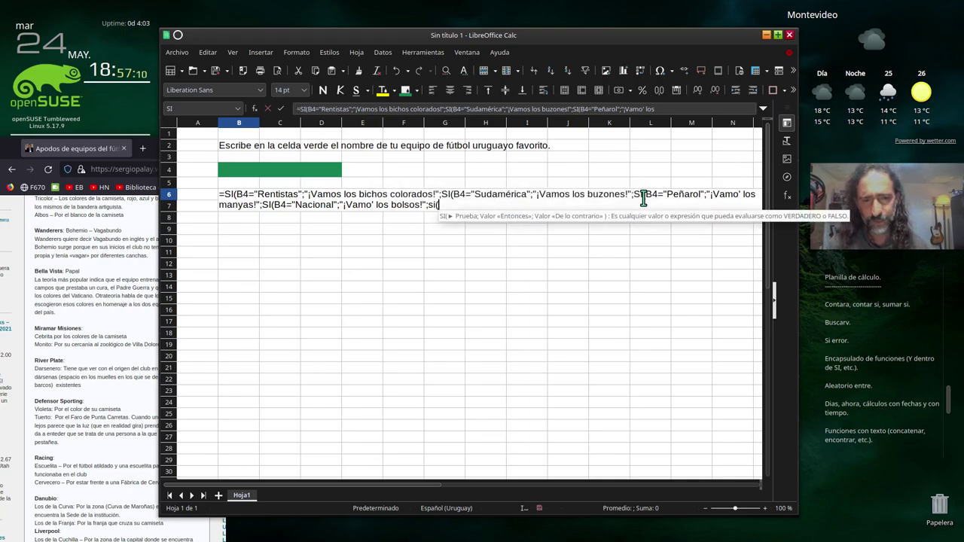
{"action": "left_click", "coordinate": [329, 172]}
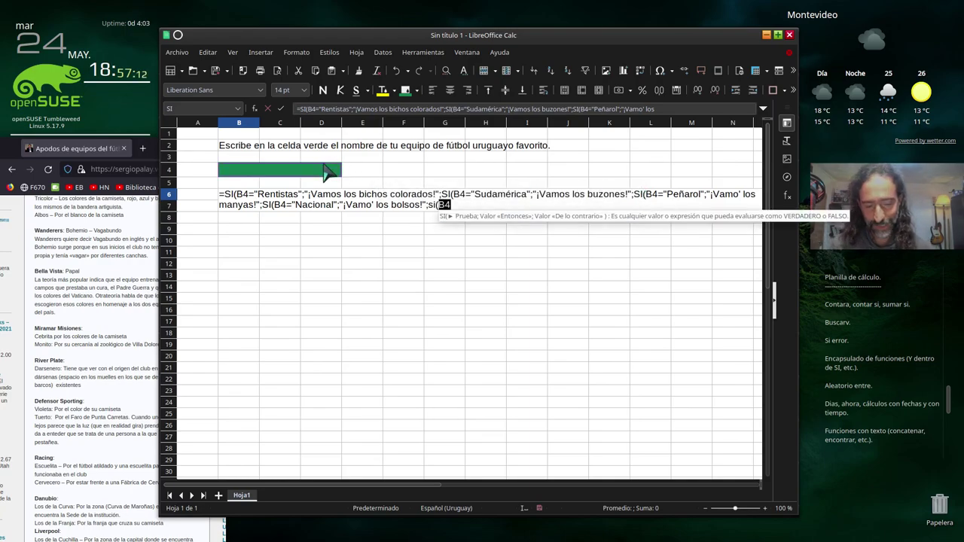
{"action": "type", "text": "=\"Wande"}
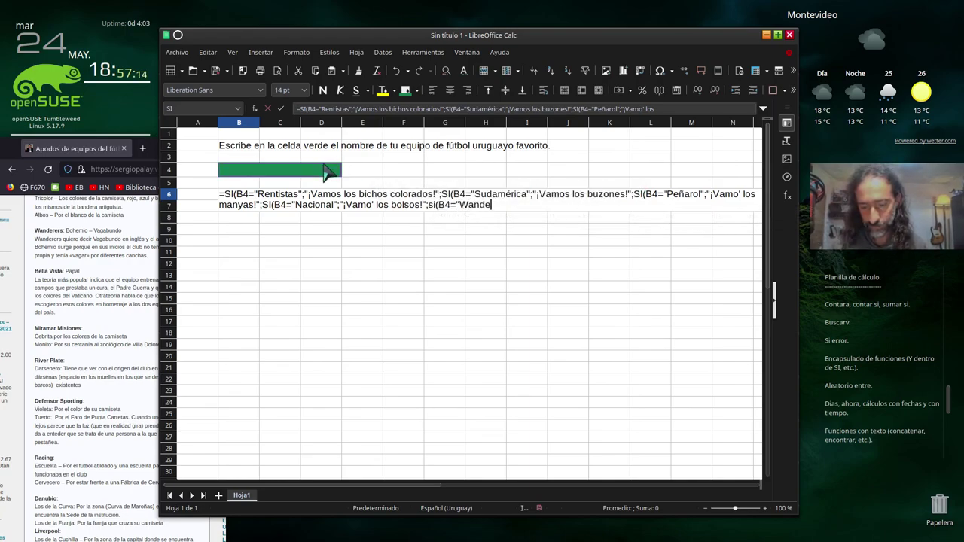
{"action": "type", "text": "rers\""}
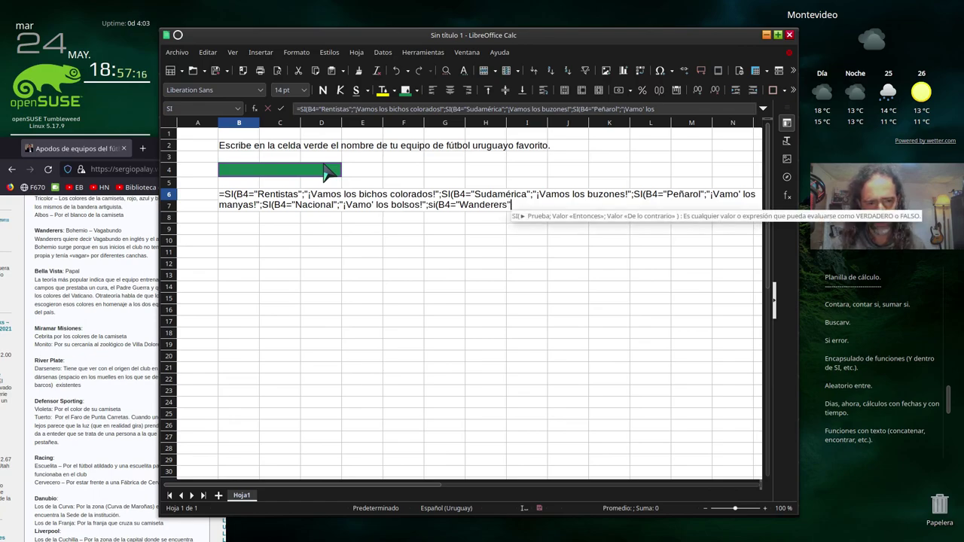
{"action": "type", "text": ";"}
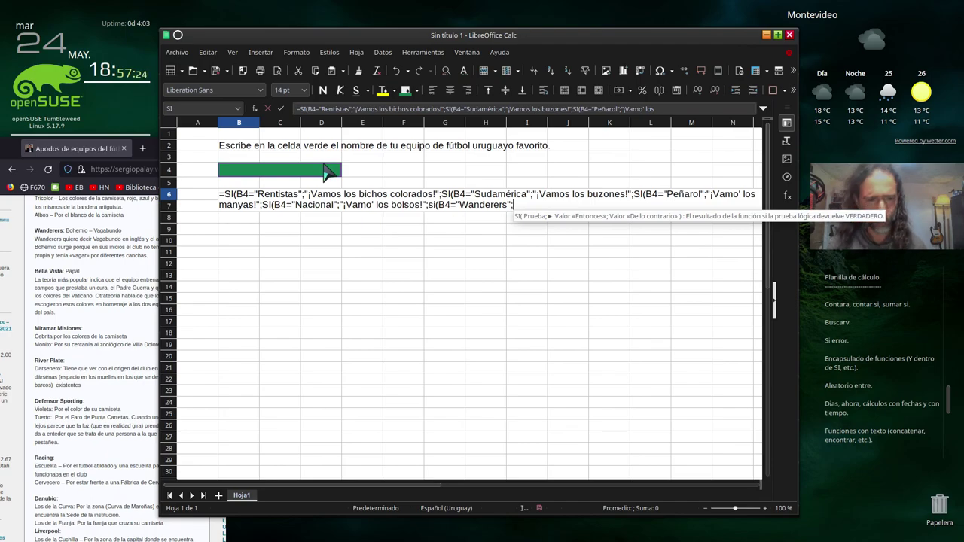
{"action": "type", "text": "\"Vamo"}
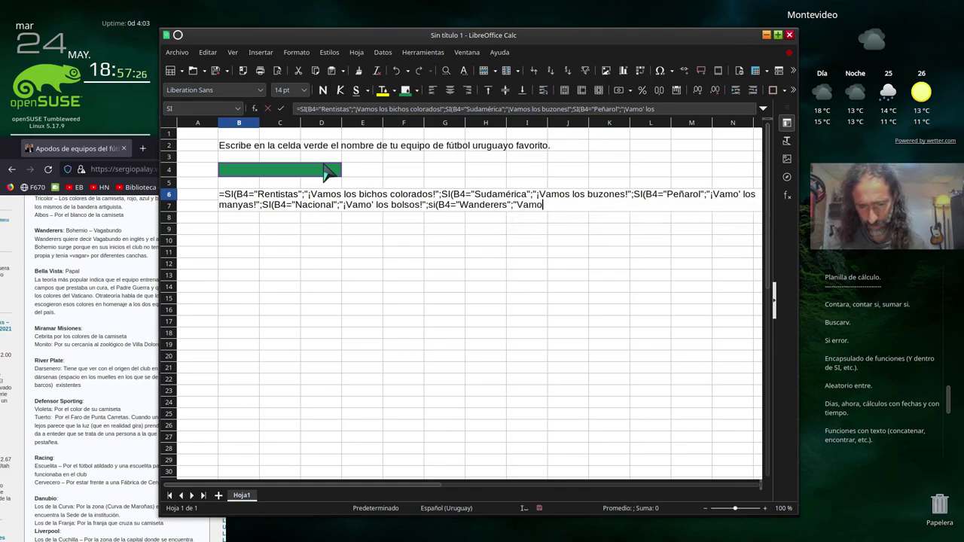
{"action": "type", "text": "' los bohemios!"}
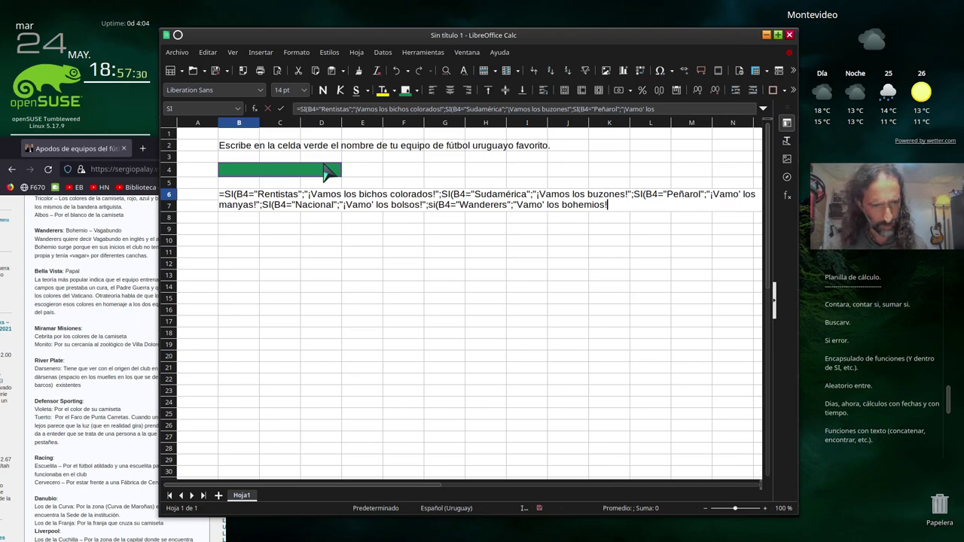
{"action": "type", "text": "\""}
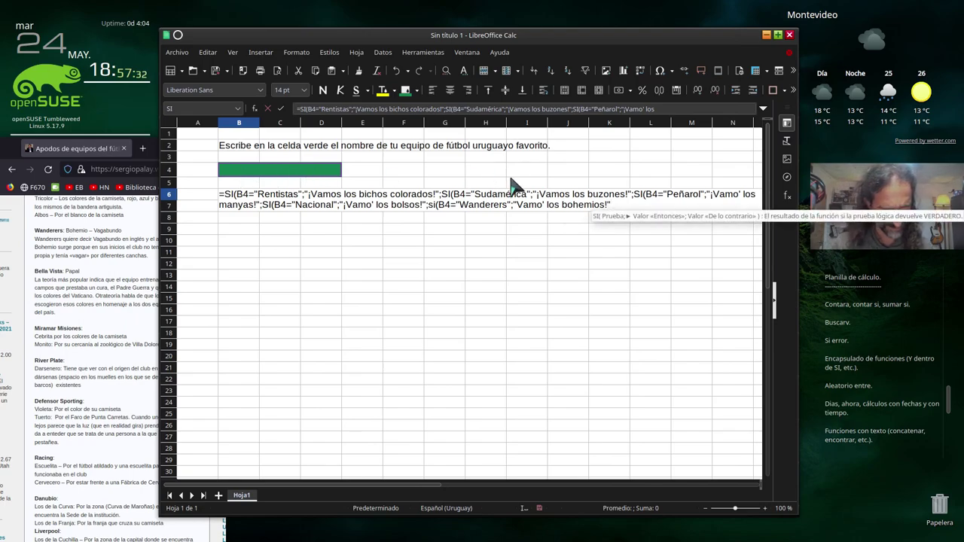
{"action": "left_click", "coordinate": [517, 204]}
{"action": "type", "text": "¡"}
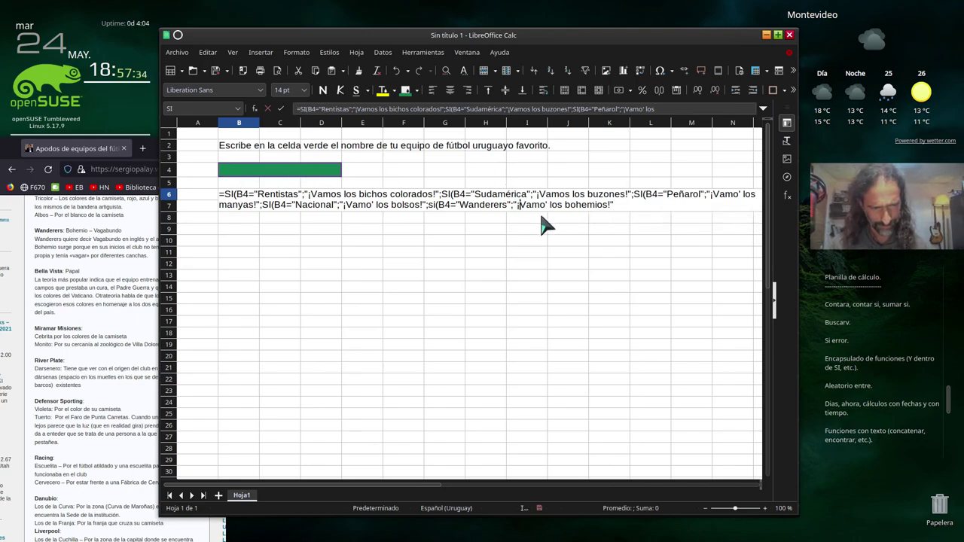
- Append nested si clauses for River Plate, Defensor Sporting, Central Español, Cerro, Rampla Juniors and others with chants
{"action": "left_click", "coordinate": [625, 204]}
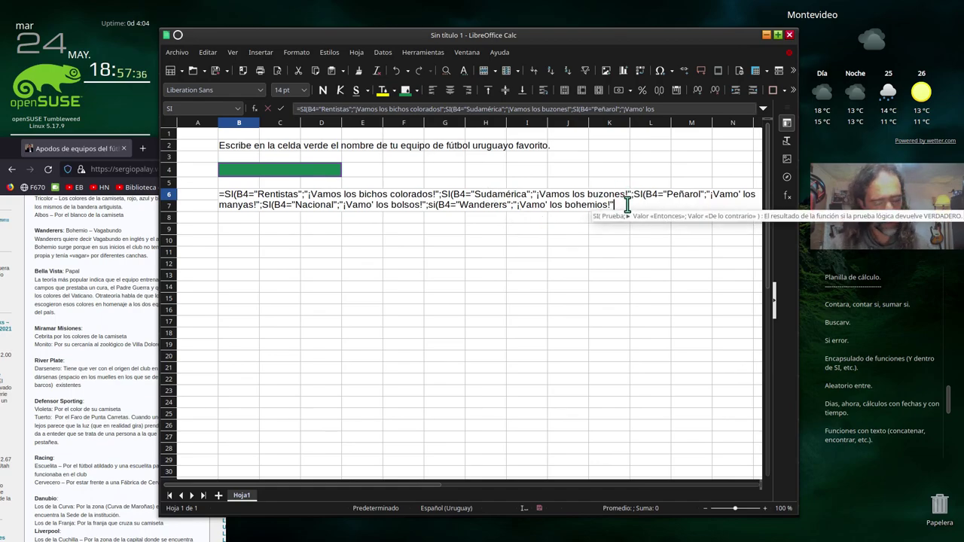
{"action": "type", "text": ";"}
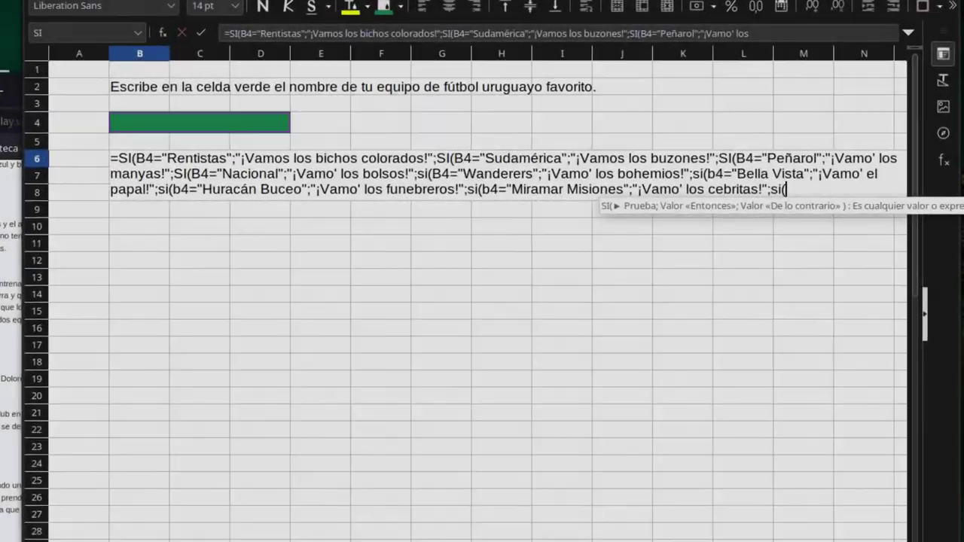
{"action": "type", "text": "b4=\"Riv"}
{"action": "type", "text": "er Plate"}
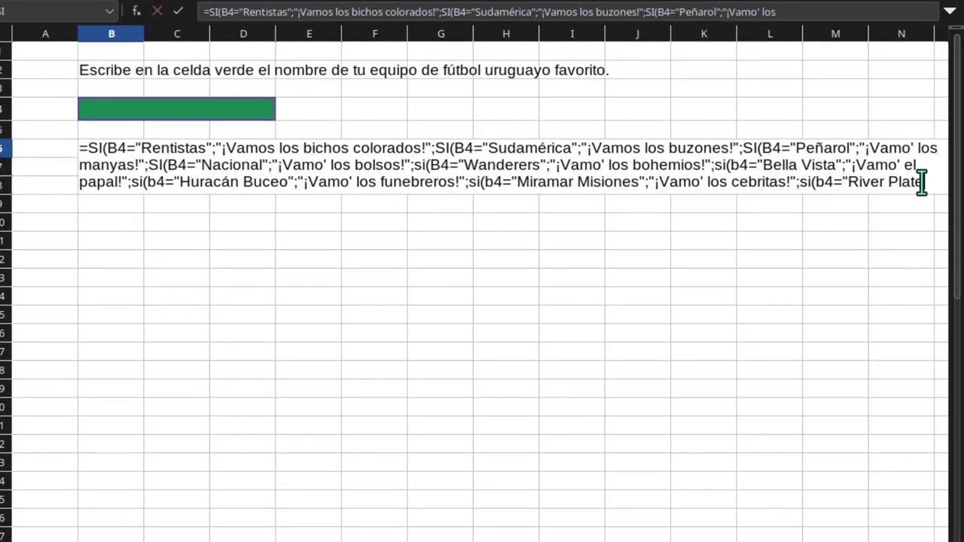
{"action": "type", "text": "\";\"¡Vamo' los darseneros!\";si(b4="}
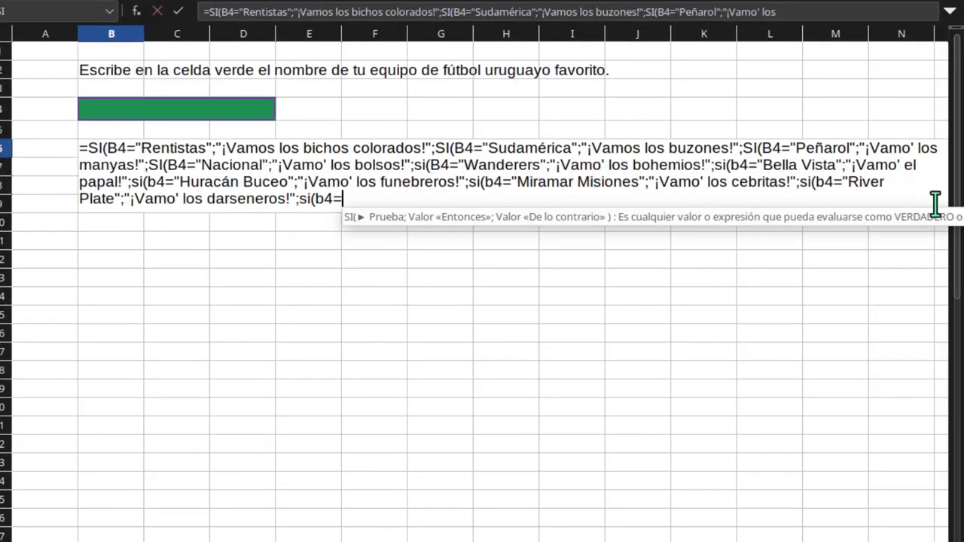
{"action": "type", "text": "\"Defensor Sporting\";\"¡Vamo' los tuertos!\";"}
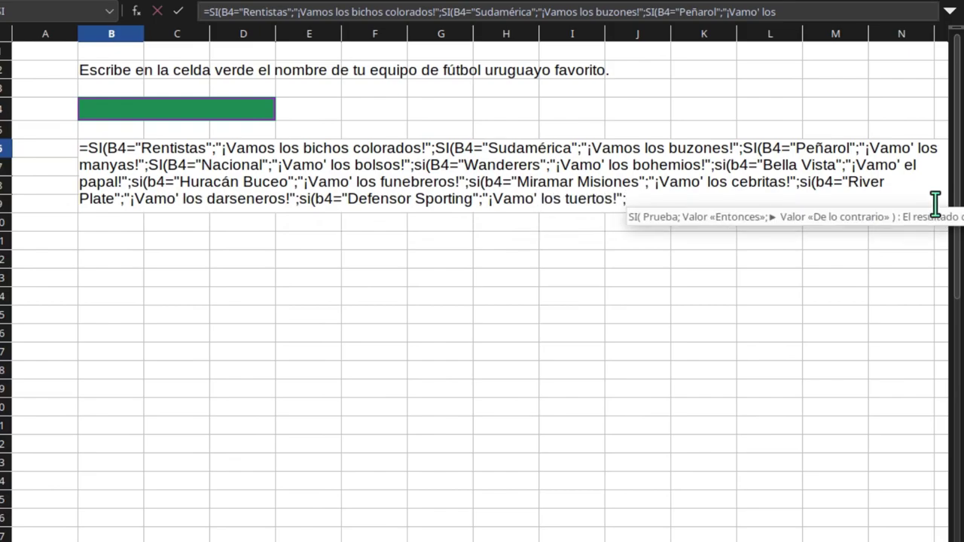
{"action": "type", "text": "si(b4=\"Racing\";\"¡Vamo"}
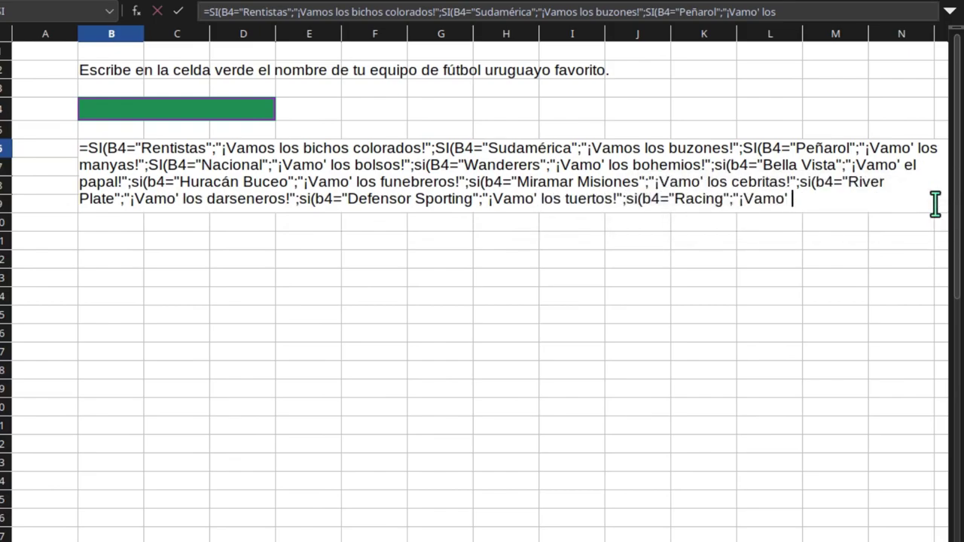
{"action": "type", "text": "los cerveceros!\";si(b4=\"Danubio\";\"Vamo' los de la Curva!\""}
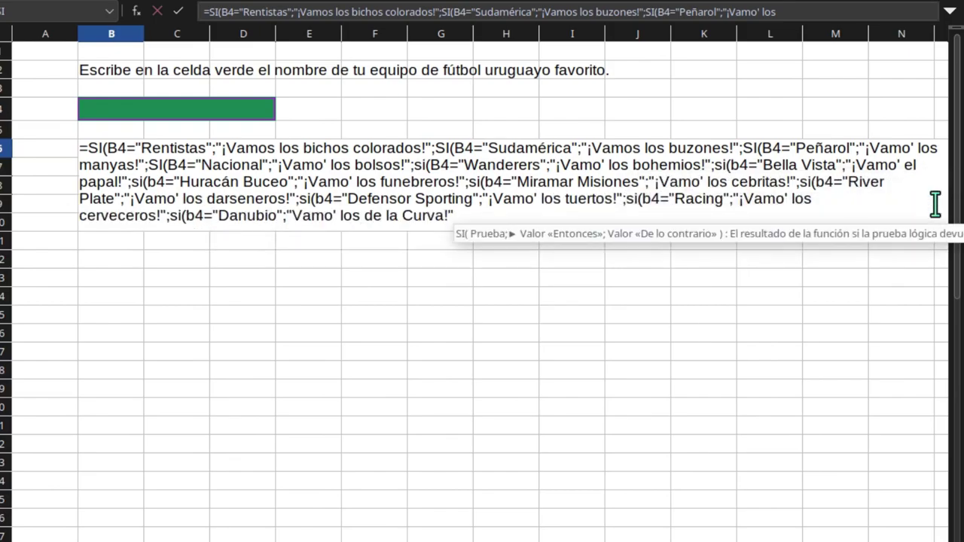
{"action": "type", "text": ";si(b4=\"Liverpool\";\""}
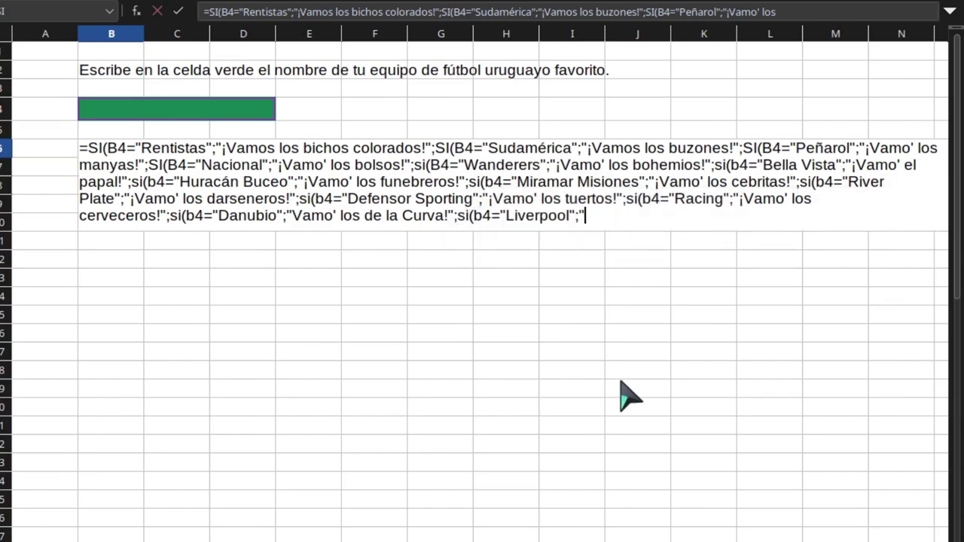
{"action": "type", "text": "¡Vamo'"}
{"action": "type", "text": "los negriazule"}
{"action": "key", "text": "BackSpace"}
{"action": "key", "text": "BackSpace"}
{"action": "key", "text": "BackSpace"}
{"action": "type", "text": "de la cuchilla"}
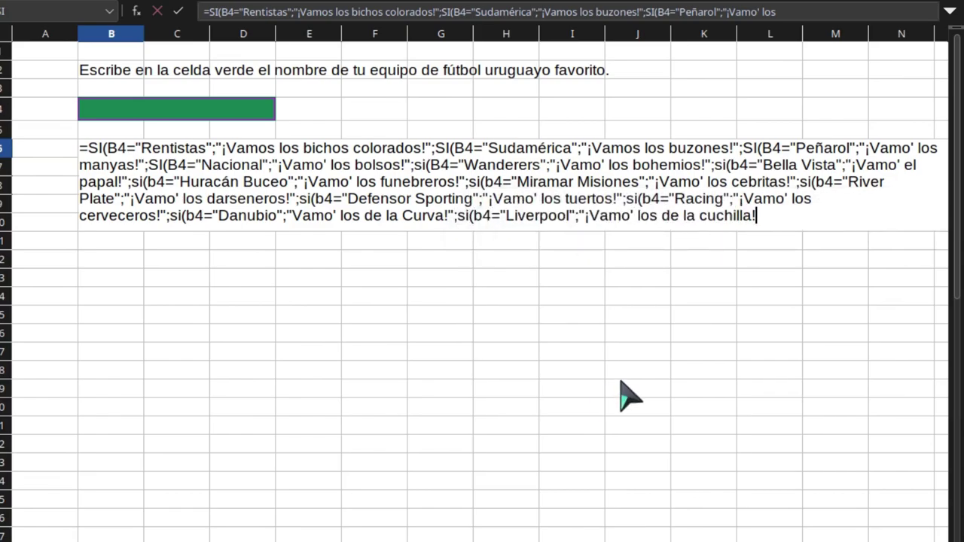
{"action": "type", "text": "!\";si(b4=\"Central Español\";\""}
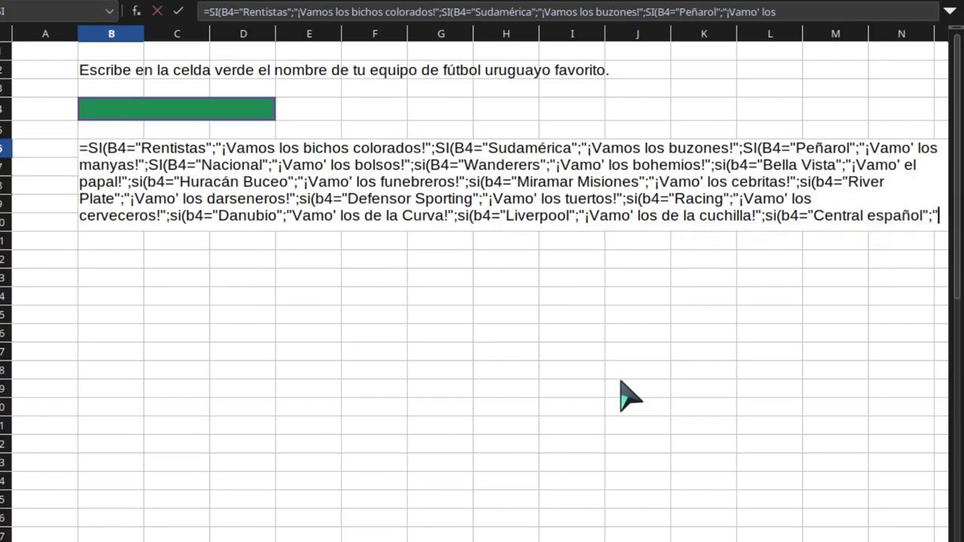
{"action": "type", "text": "¡Vamo' los palermitanos!\";\"\")"}
{"action": "key", "text": "BackSpace"}
{"action": "key", "text": "BackSpace"}
{"action": "key", "text": "BackSpace"}
{"action": "type", "text": "si("}
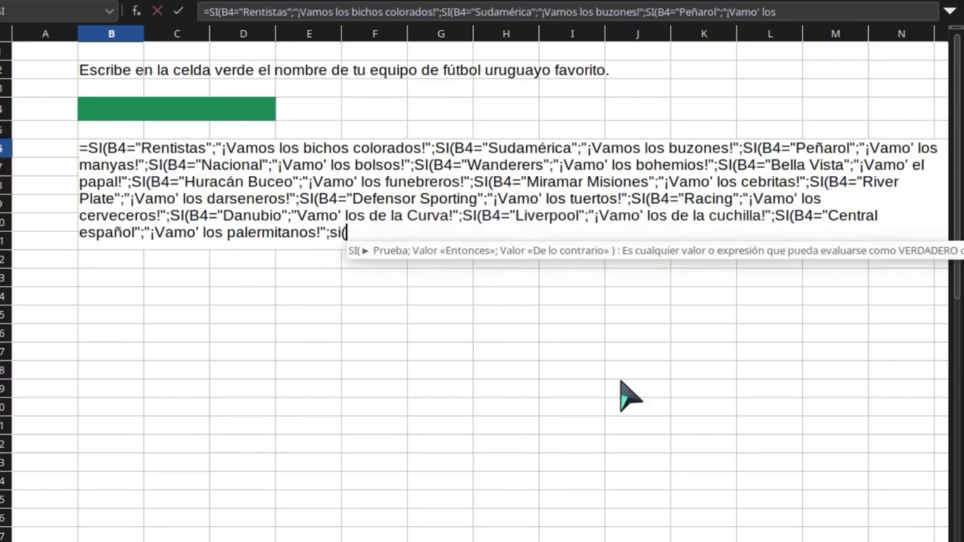
{"action": "type", "text": "b4=\"Cerro\";\"¡Vamo' los de la villa!\";si(b4="}
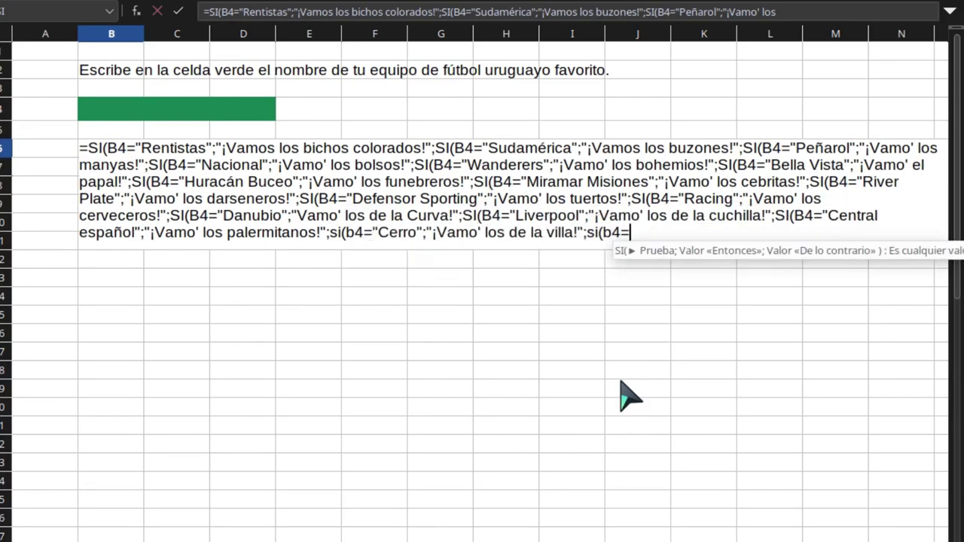
{"action": "type", "text": "\"Rampla Juniors\";\"¡Vamo' los picapiedras!\";si(b4="}
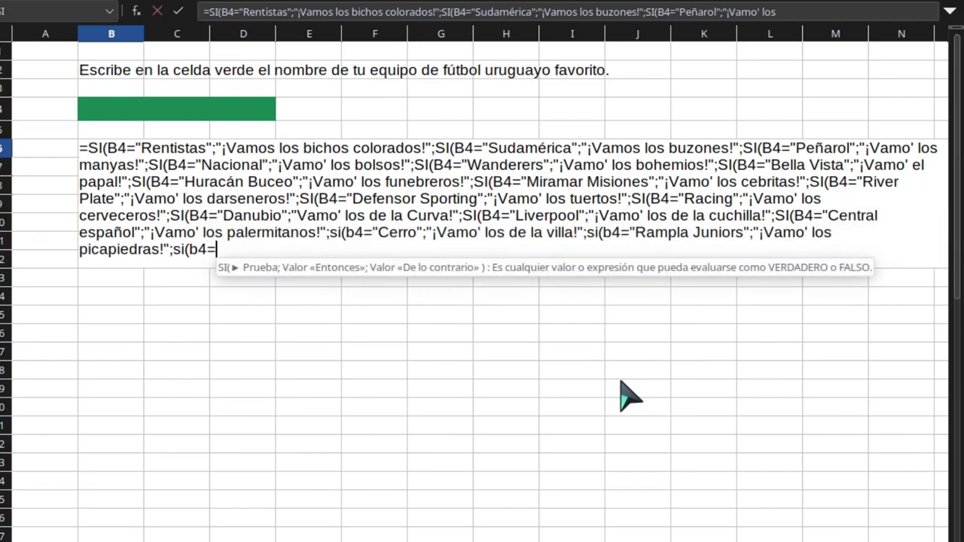
{"action": "type", "text": "\"El tanque Sisley\";\"¡Vamo' los fusionados!\""}
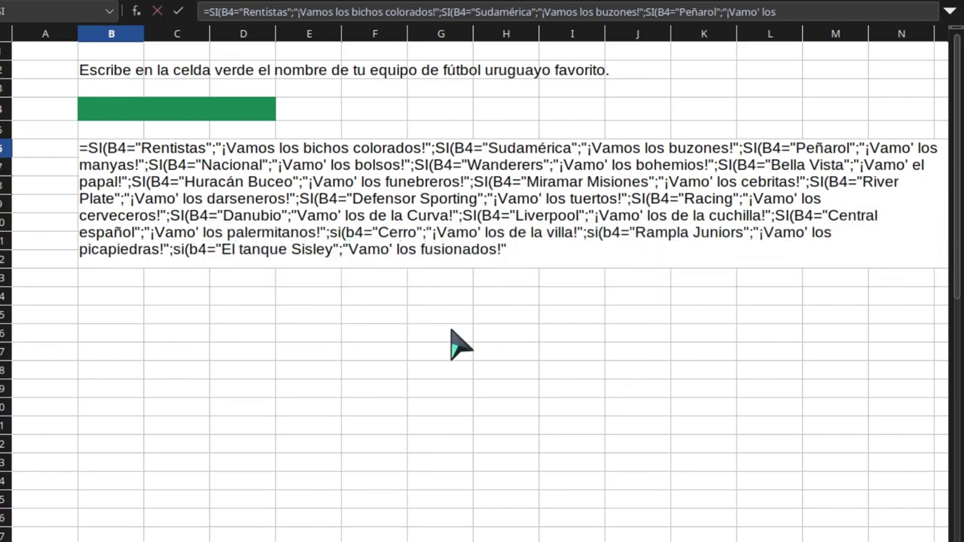
{"action": "type", "text": ";si(b4=\"Progreso\";\"¡Vamo' los gauchos del P"}
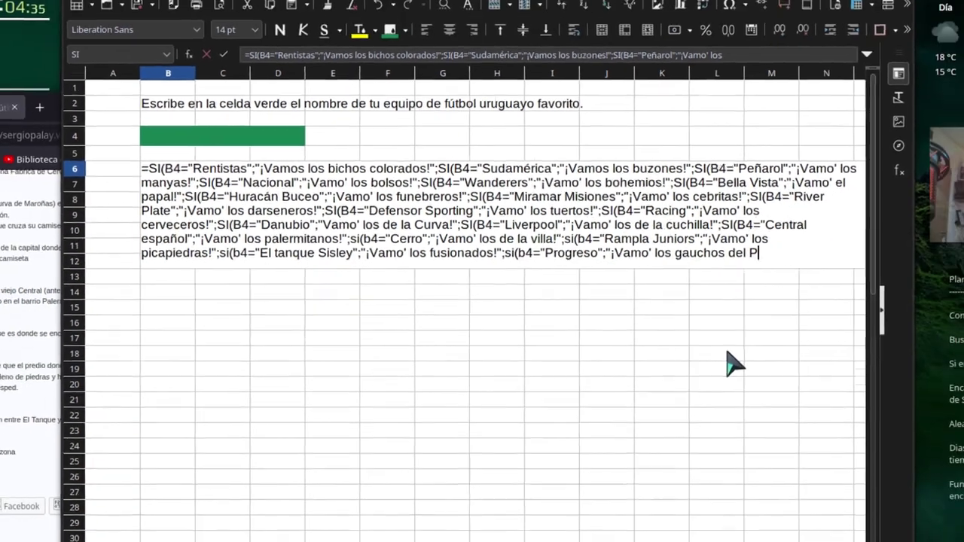
{"action": "type", "text": "antanoso!\""}
{"action": "type", "text": ";"}
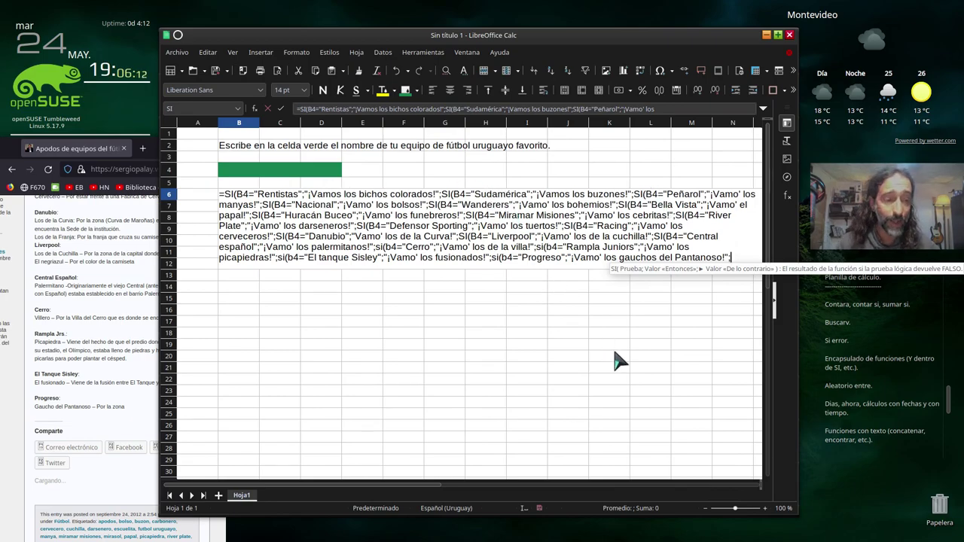
- End B6 with fallback "Debes escribir en la celda verde el nombre de un equipo de fútbol URUGUAYO." and closing parentheses
{"action": "type", "text": "\""}
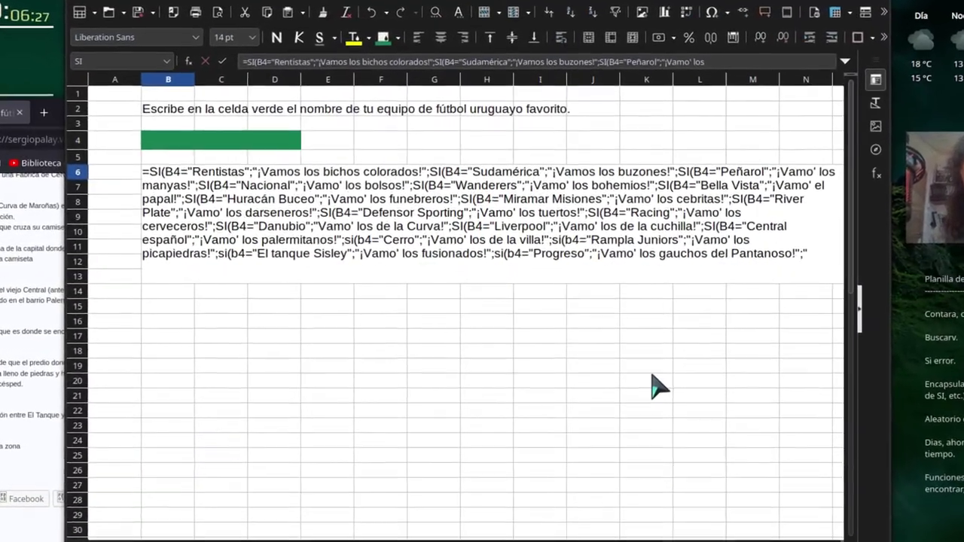
{"action": "type", "text": "Debes es"}
{"action": "type", "text": "cri"}
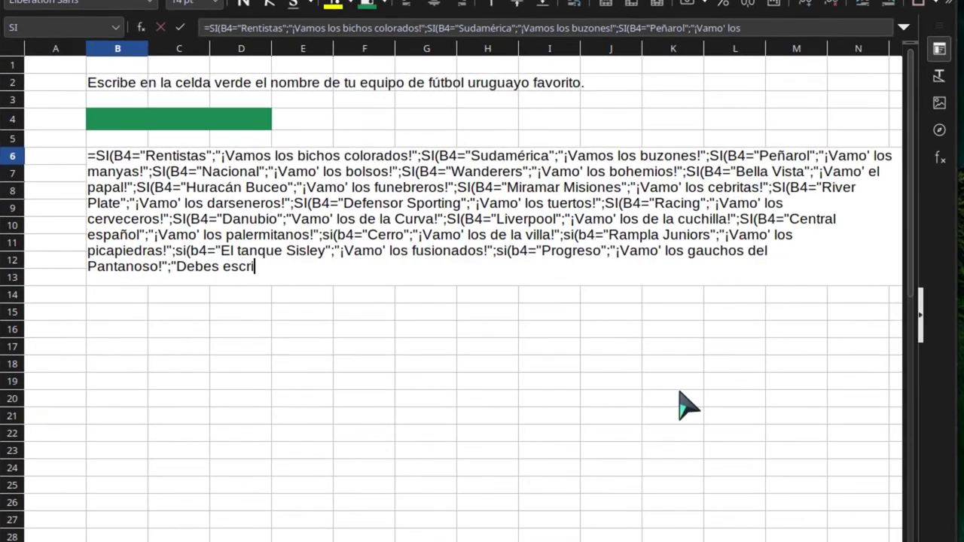
{"action": "type", "text": "bir en la cel"}
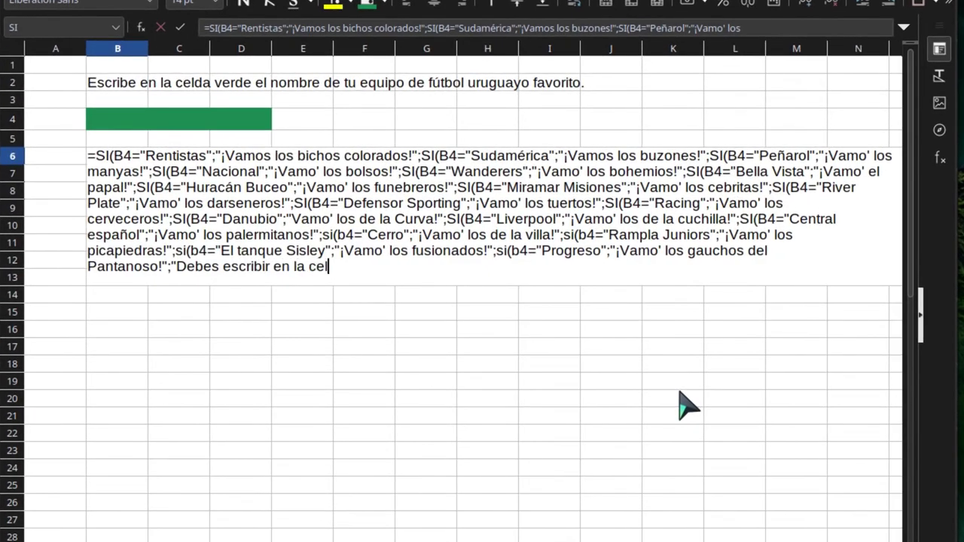
{"action": "type", "text": "da verde "}
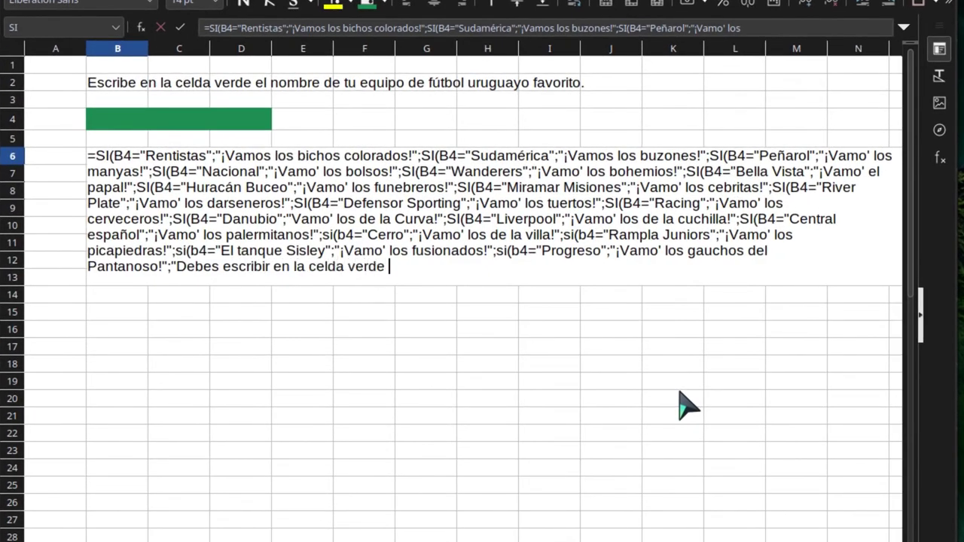
{"action": "type", "text": "un"}
{"action": "key", "text": "BackSpace"}
{"action": "key", "text": "BackSpace"}
{"action": "key", "text": "BackSpace"}
{"action": "type", "text": "el"}
{"action": "type", "text": " nombre de un "}
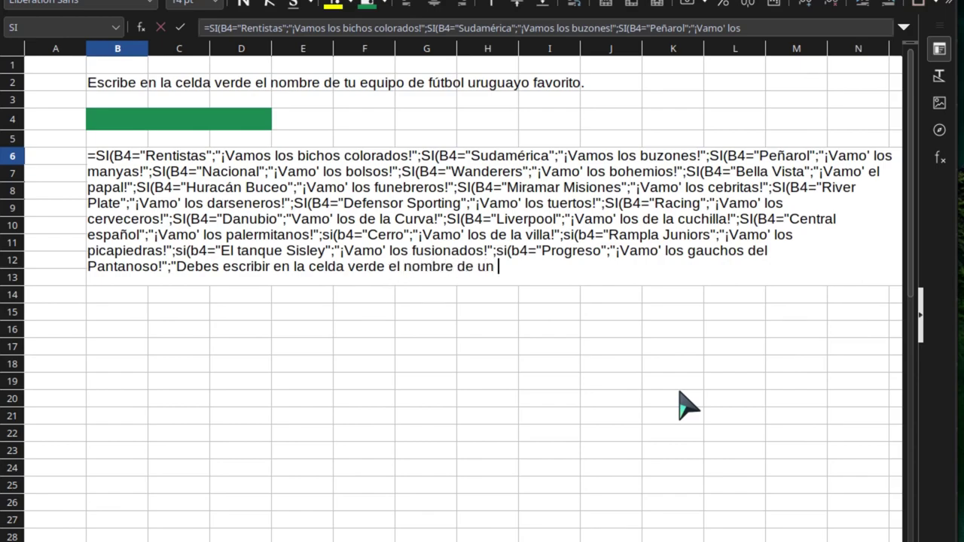
{"action": "type", "text": "equipo de f"}
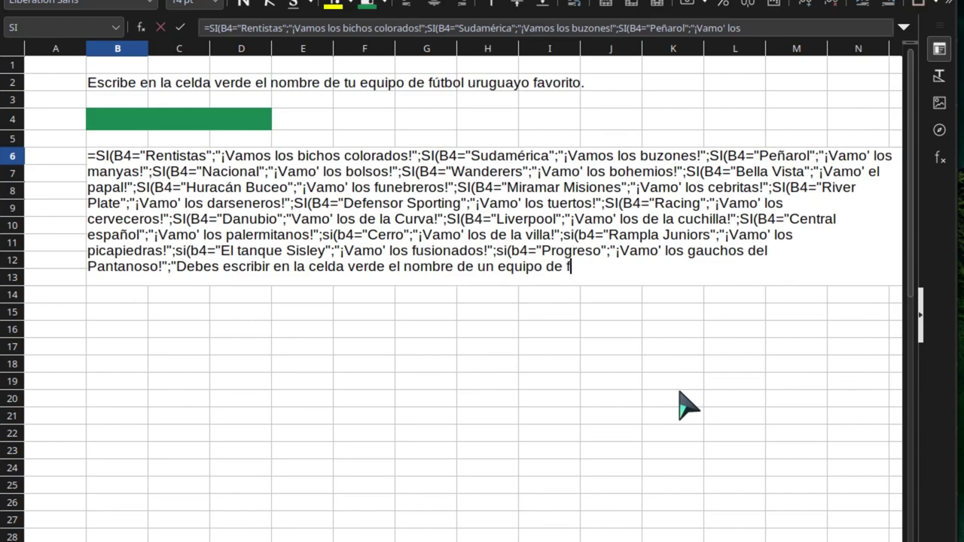
{"action": "type", "text": "útbol U"}
{"action": "type", "text": "RUGUAYO.\""}
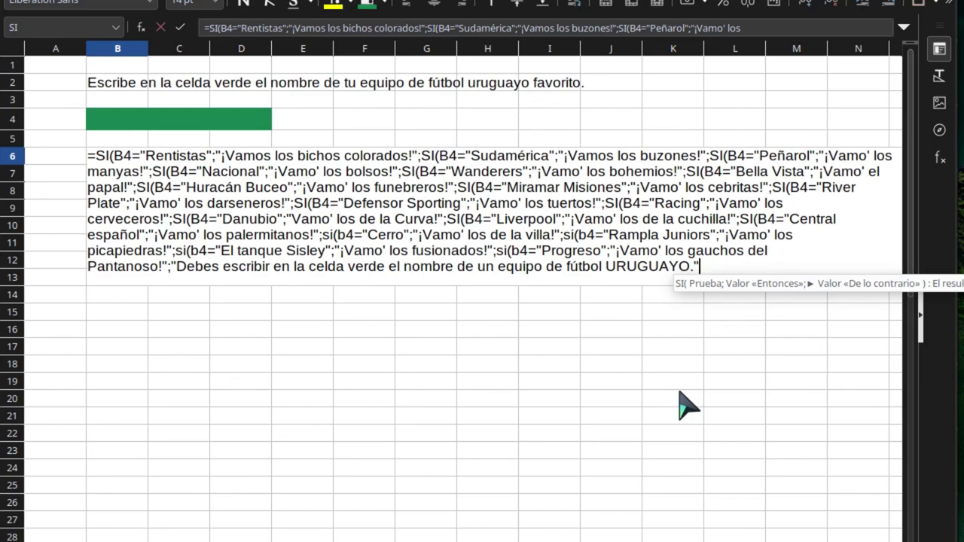
{"action": "type", "text": ")"}
{"action": "type", "text": ")"}
{"action": "type", "text": "))))"}
{"action": "type", "text": ")))"}
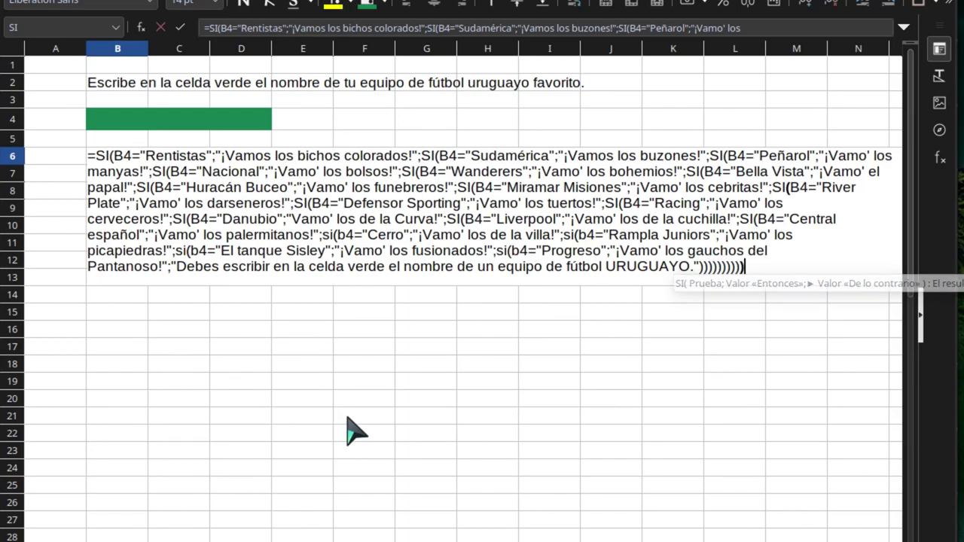
{"action": "type", "text": ")))))"}
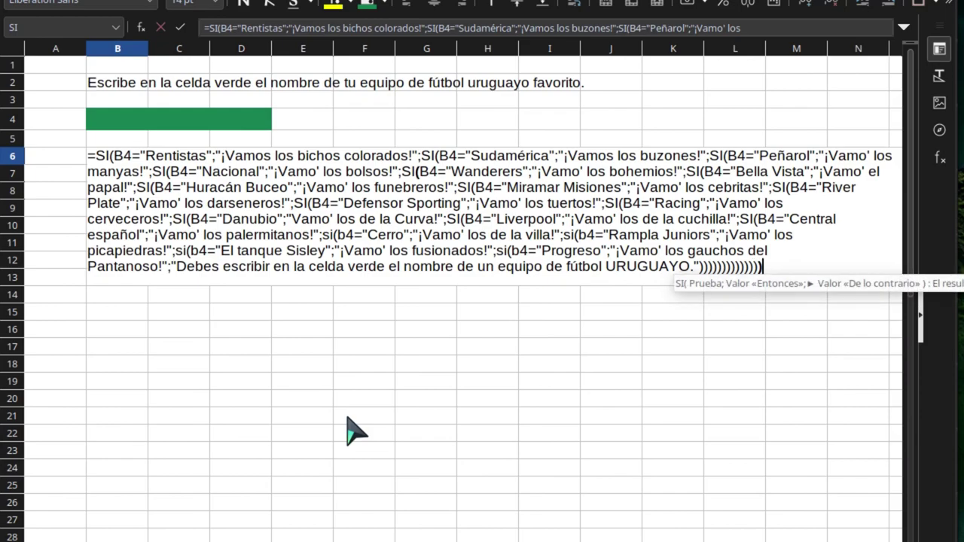
{"action": "type", "text": ")))"}
{"action": "type", "text": ")"}
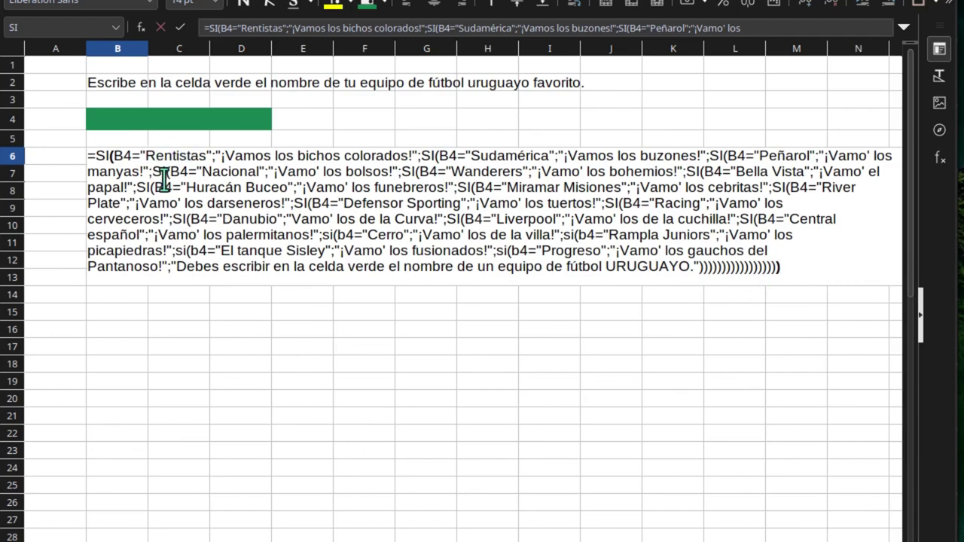
- Commit the formula and test B4 with Miramar Misiones, then Huracán Buceo
{"action": "key", "text": "Return"}
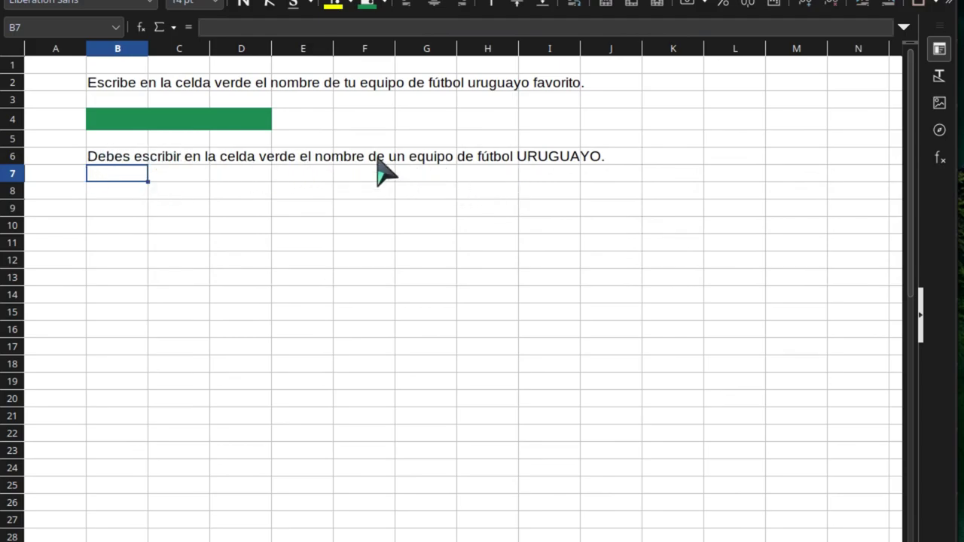
{"action": "left_click", "coordinate": [196, 119]}
{"action": "type", "text": "Mi"}
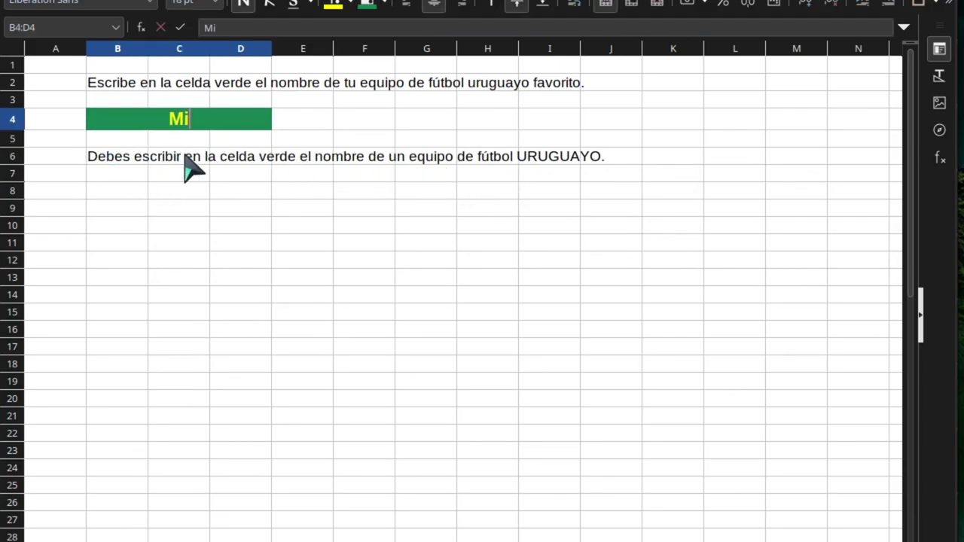
{"action": "type", "text": "ramar Misio"}
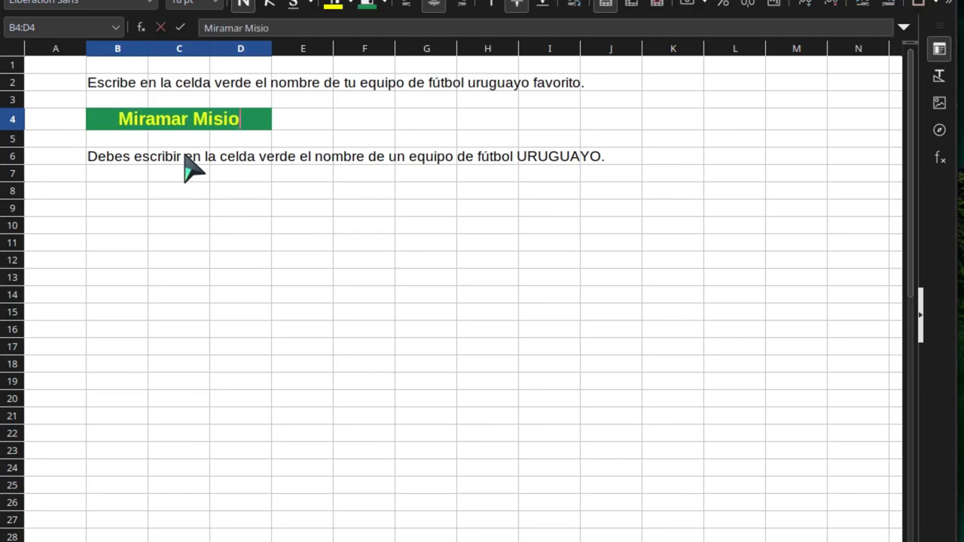
{"action": "type", "text": "nes"}
{"action": "key", "text": "Return"}
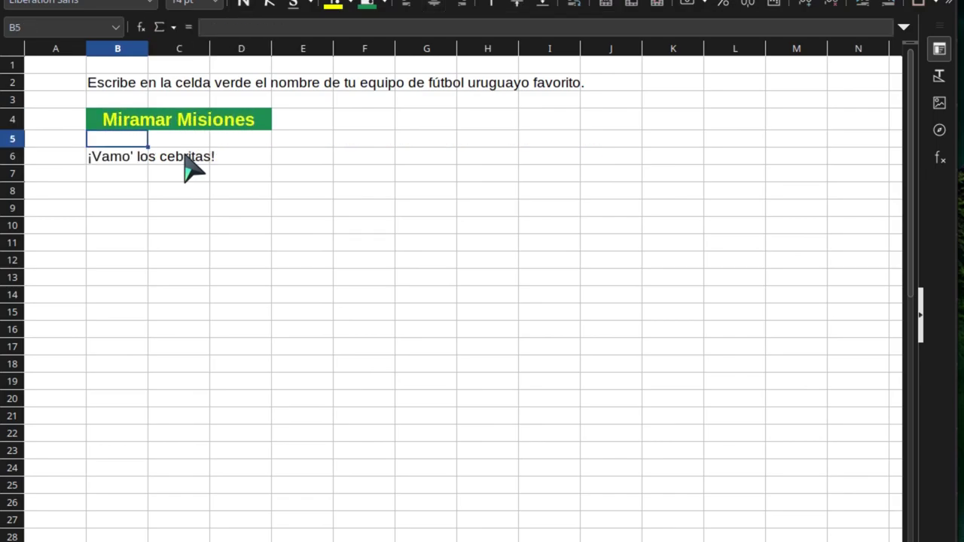
{"action": "key", "text": "Up"}
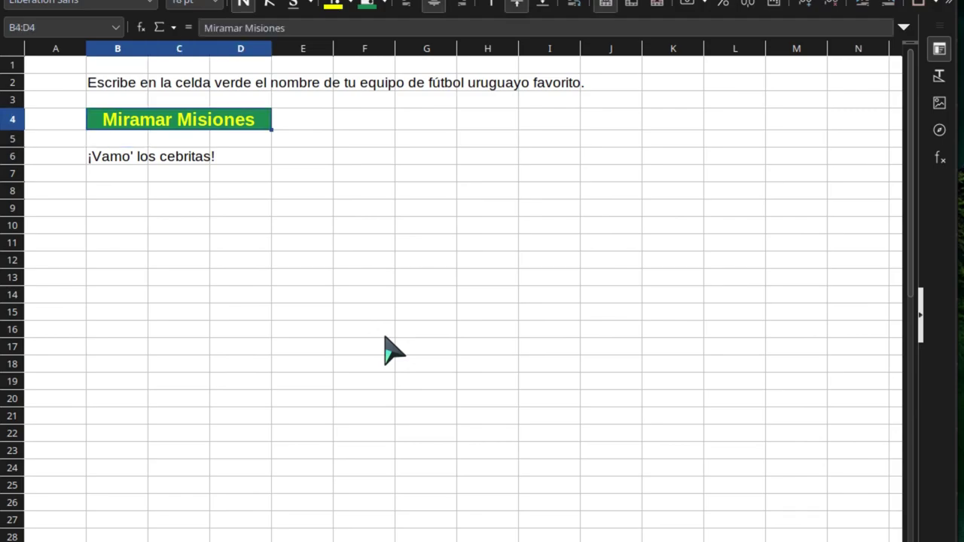
{"action": "type", "text": "H"}
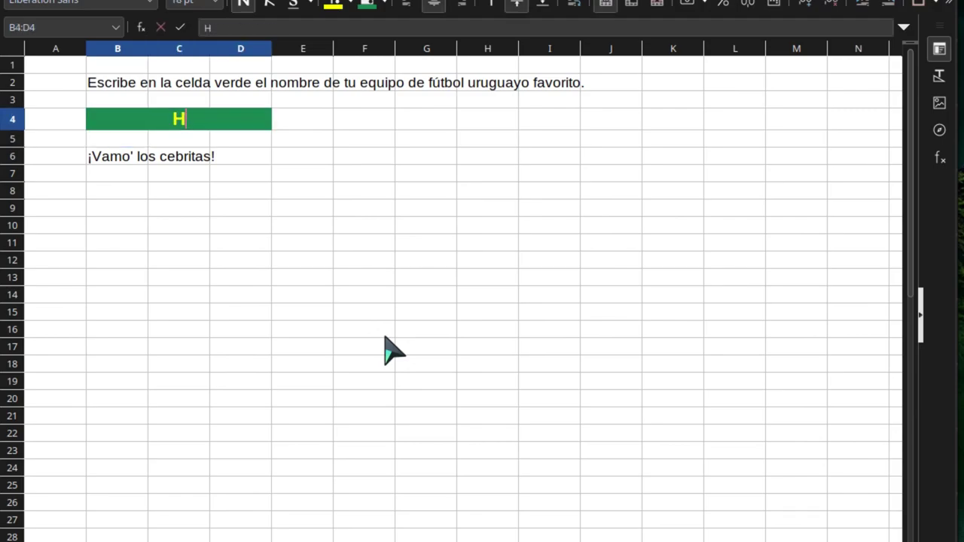
{"action": "type", "text": "uracán B"}
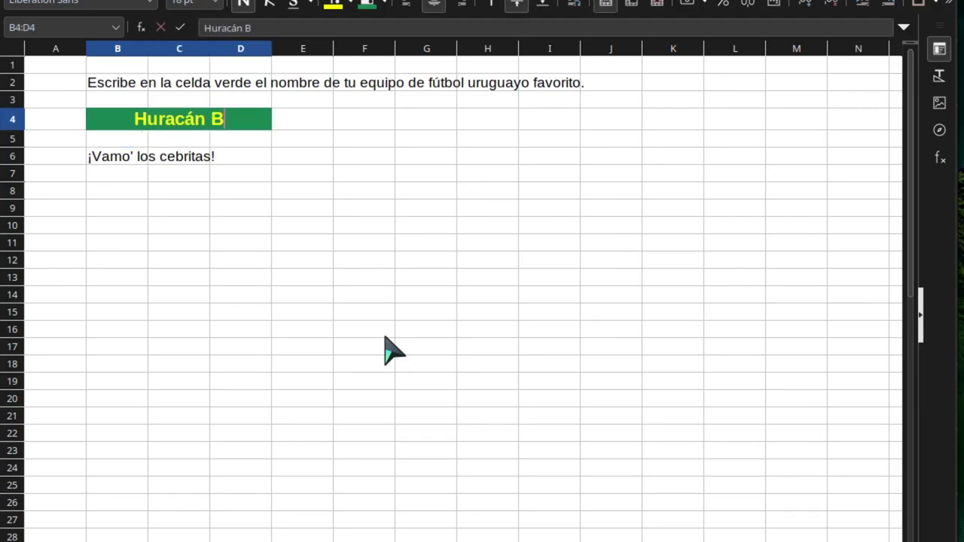
{"action": "type", "text": "uceo"}
{"action": "key", "text": "Return"}
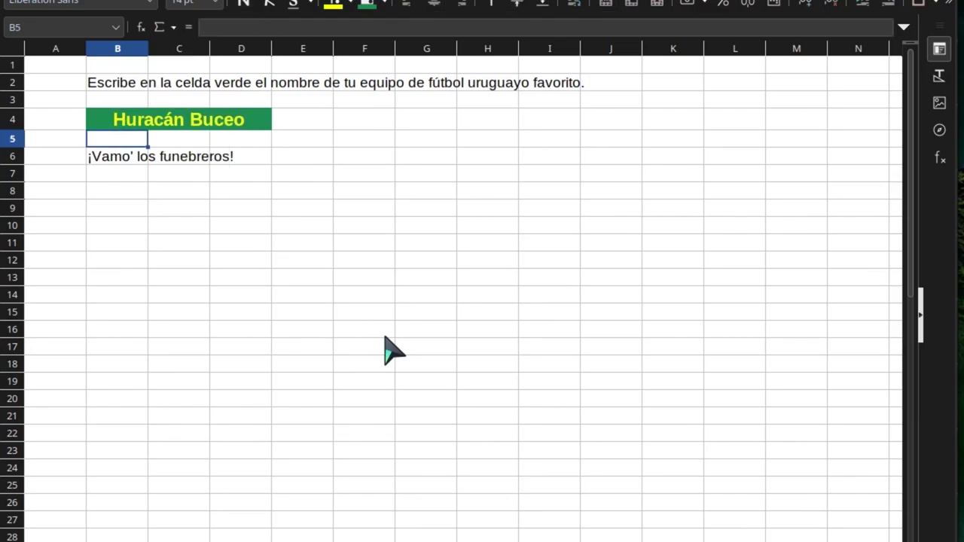
{"action": "key", "text": "Up"}
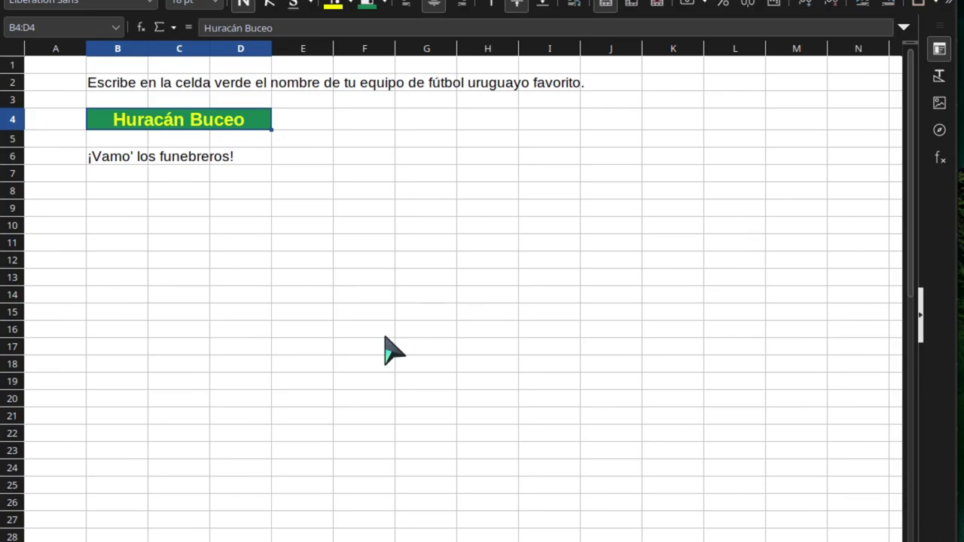
- Test the green cell B4 with Bella Vista, River Plate and Nacional
{"action": "type", "text": "Bella"}
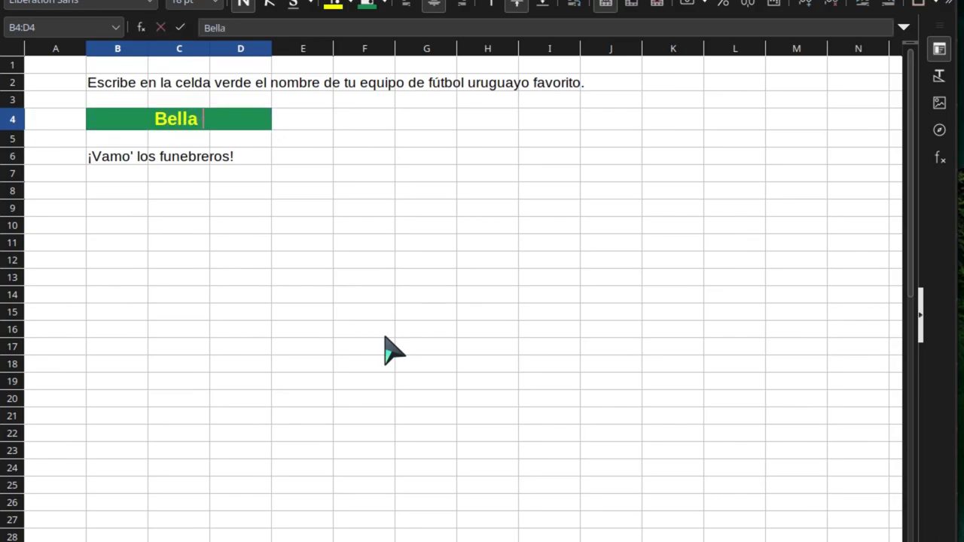
{"action": "type", "text": " Vista"}
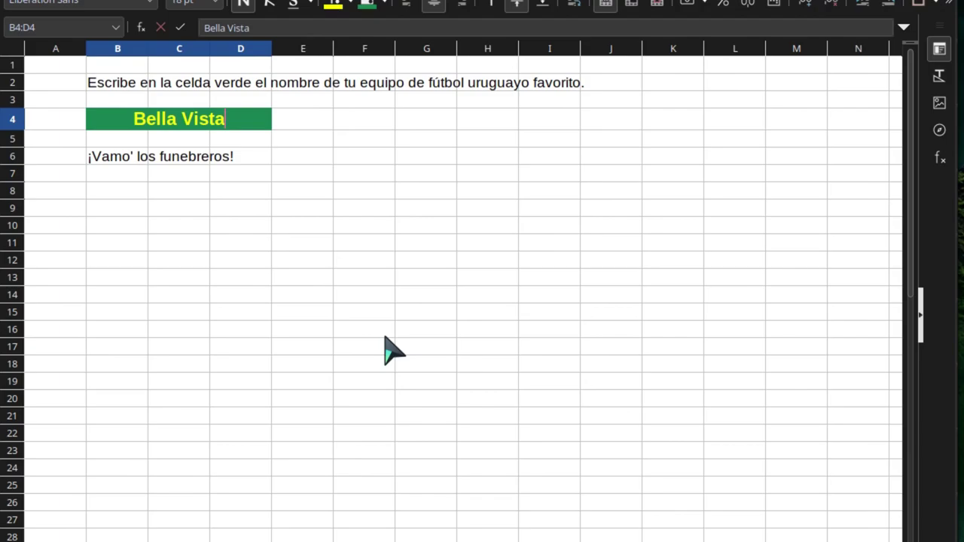
{"action": "key", "text": "Return"}
{"action": "key", "text": "Up"}
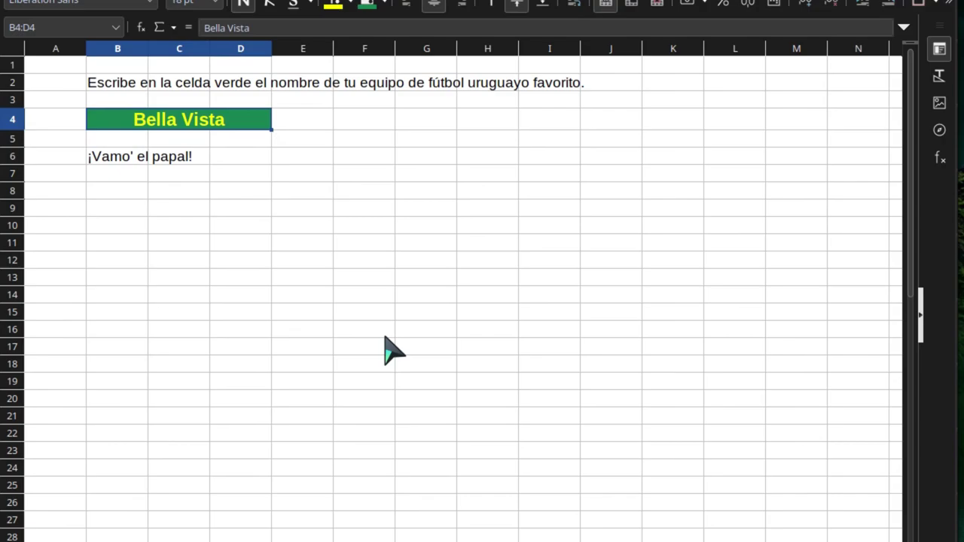
{"action": "type", "text": "R"}
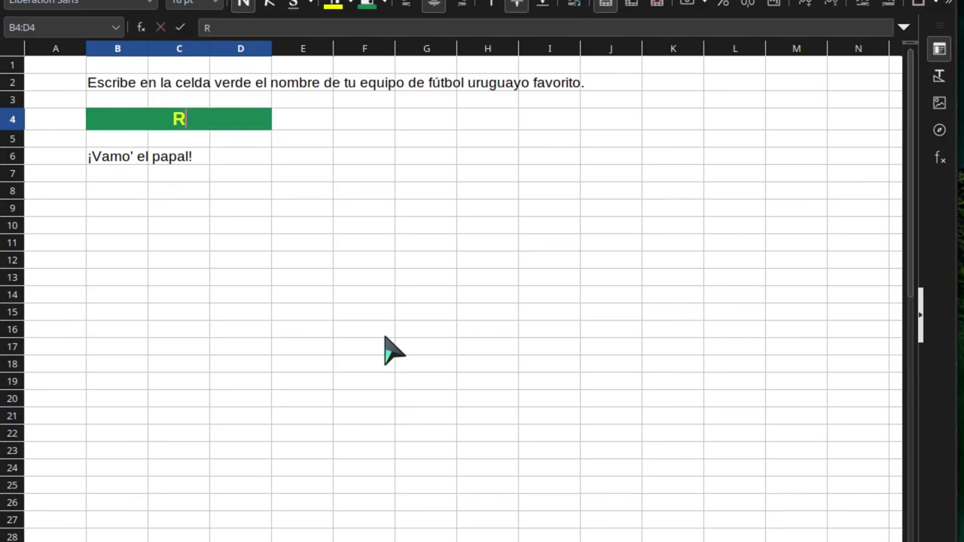
{"action": "type", "text": "iver Plate"}
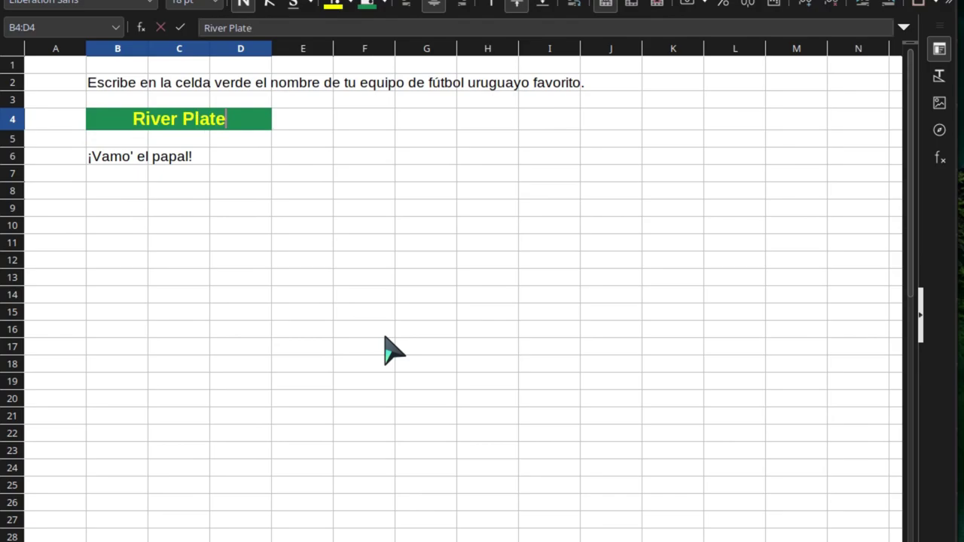
{"action": "key", "text": "Return"}
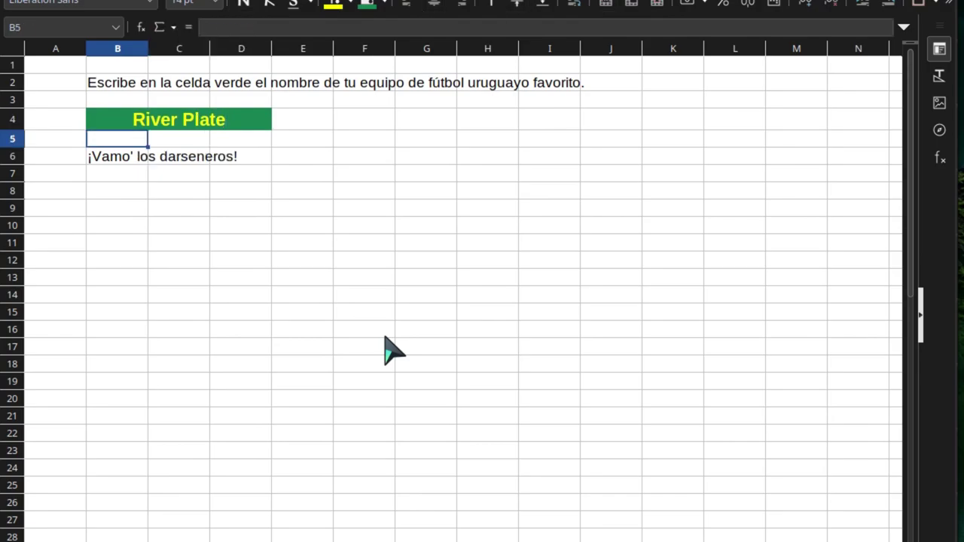
{"action": "key", "text": "Up"}
{"action": "type", "text": "P"}
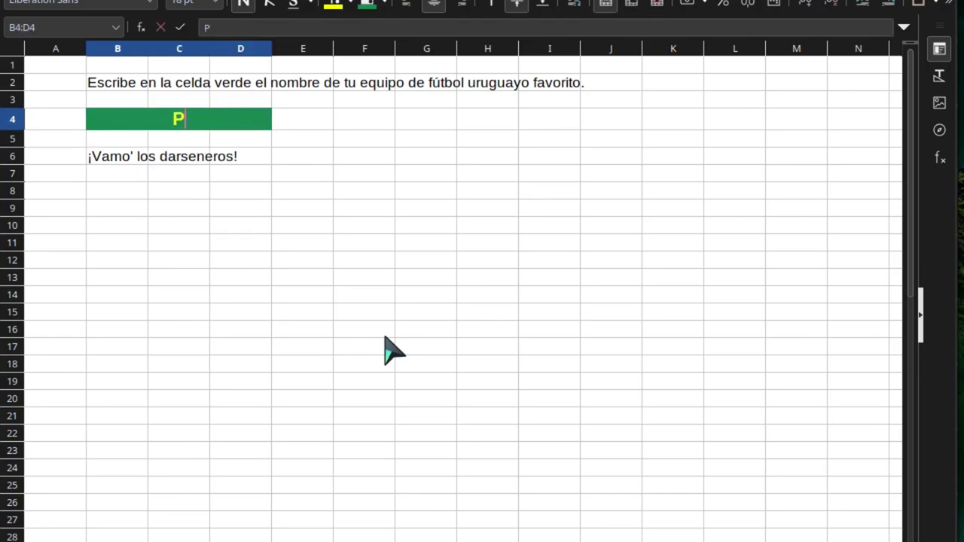
{"action": "key", "text": "BackSpace"}
{"action": "type", "text": "Nacion"}
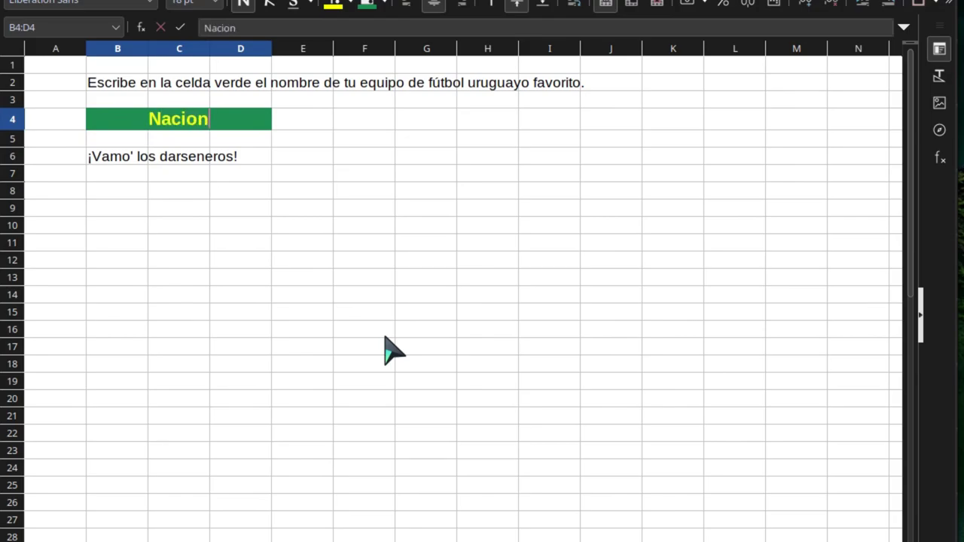
{"action": "type", "text": "al"}
{"action": "key", "text": "Return"}
- Try Peñarol, then empty B4 and reopen the B6 formula for editing
{"action": "key", "text": "Up"}
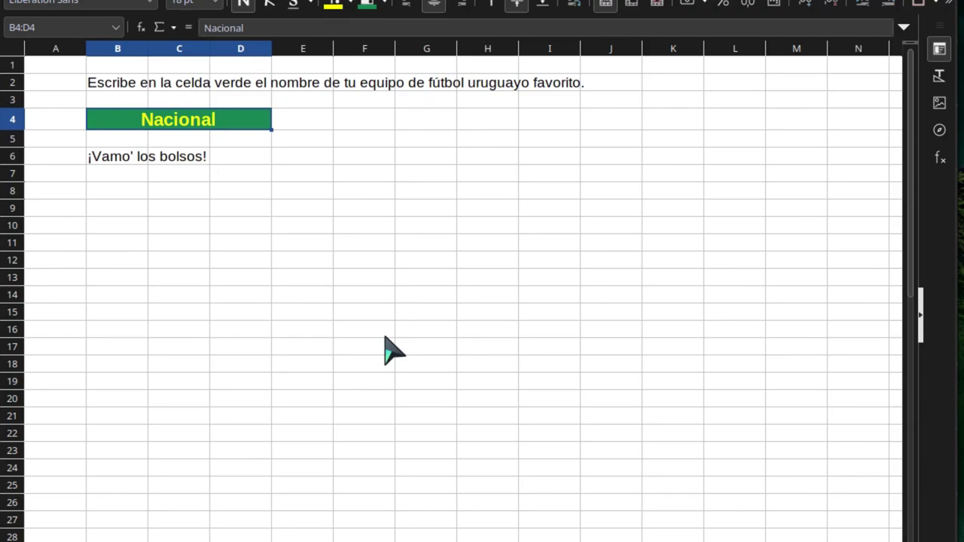
{"action": "type", "text": "Peñarol"}
{"action": "key", "text": "Return"}
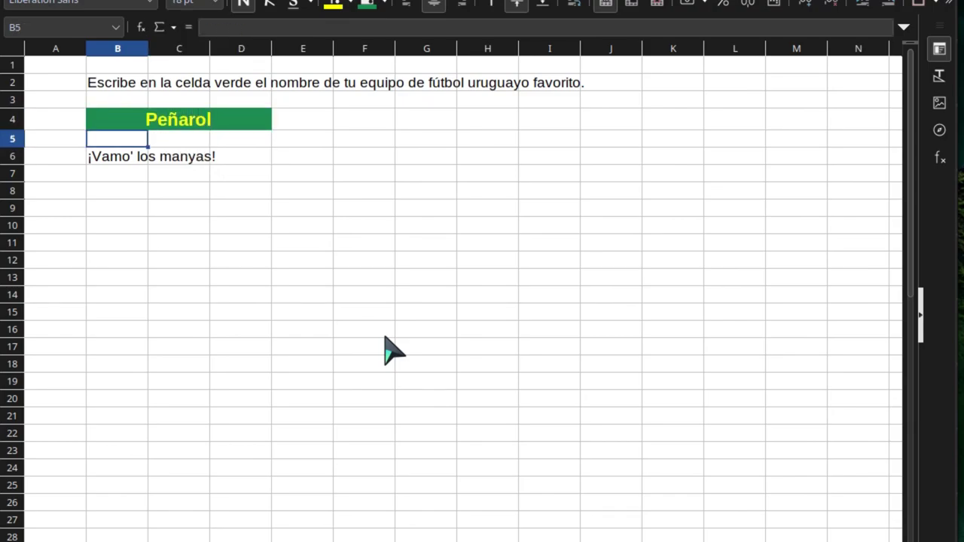
{"action": "key", "text": "Up"}
{"action": "key", "text": "Delete"}
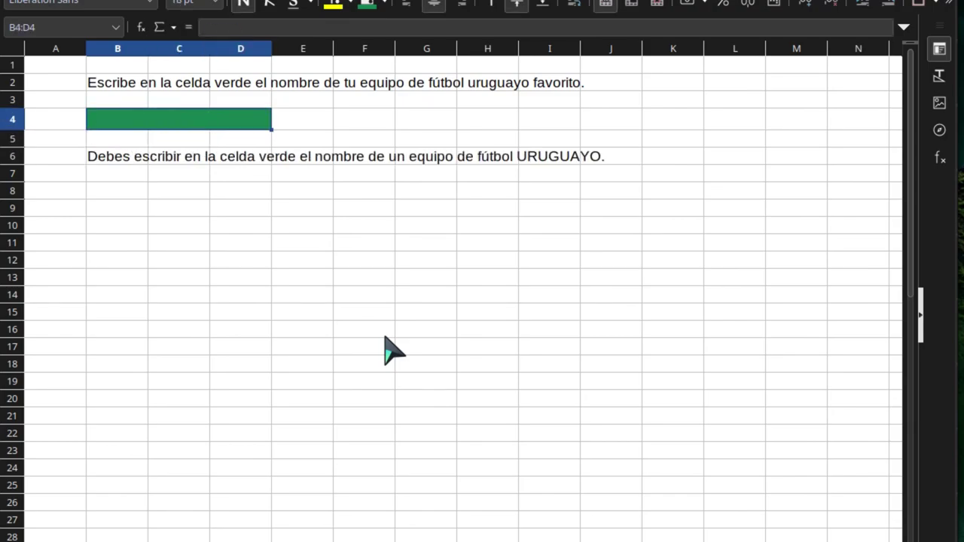
{"action": "key", "text": "Down"}
{"action": "key", "text": "Down"}
{"action": "key", "text": "F2"}
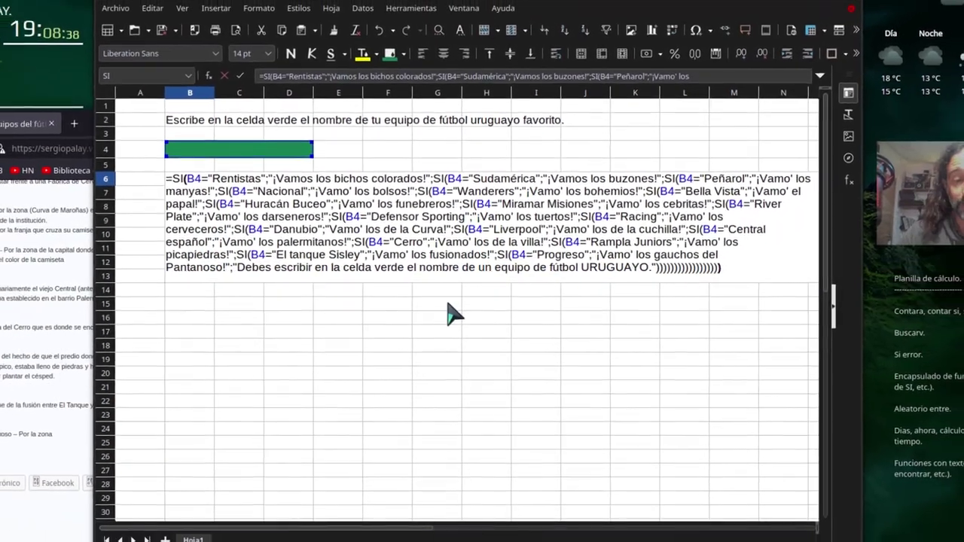
{"action": "key", "text": "Return"}
{"action": "key", "text": "Up"}
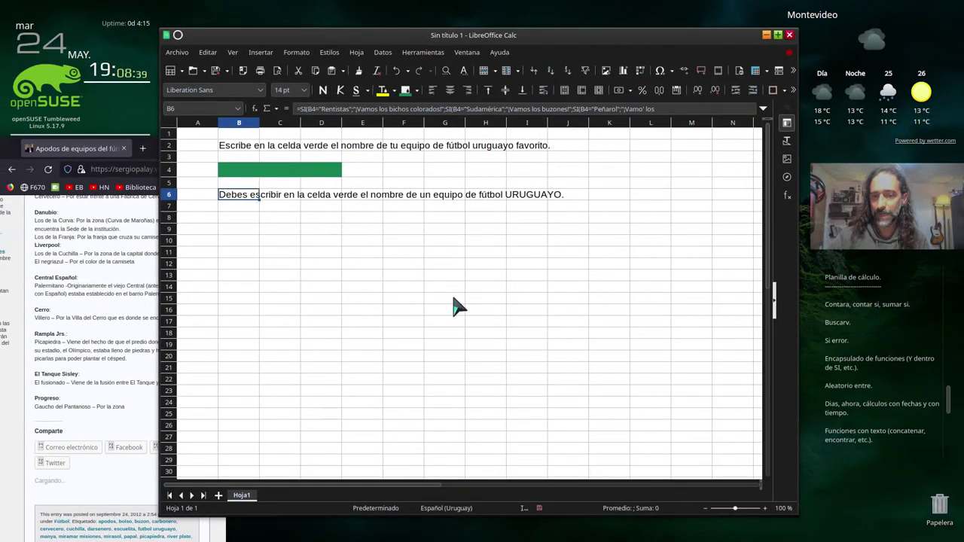